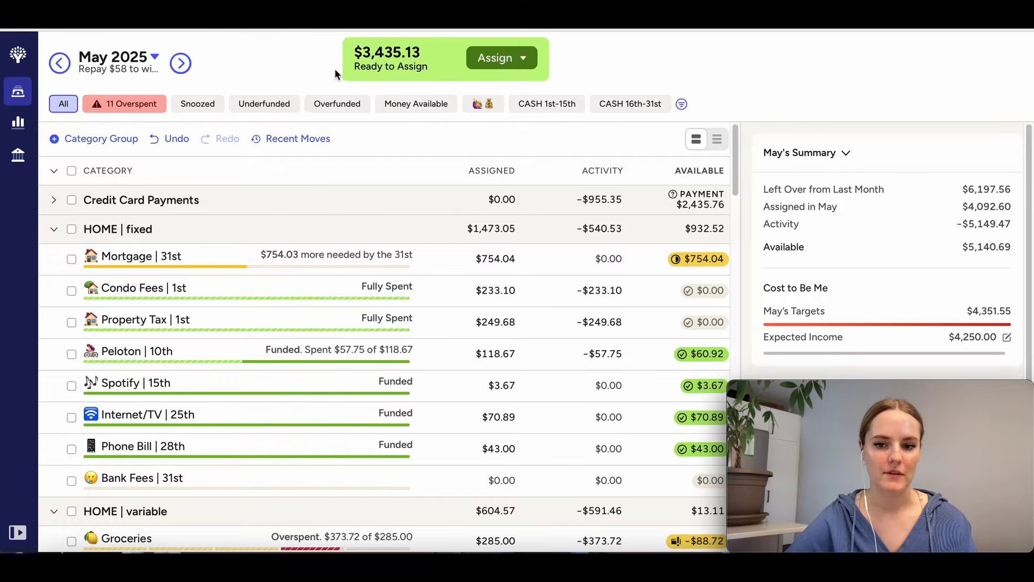
Cover the overspending in the whole PAYROLL DEDUCTIONS group by auto-assigning with Reset Available Amounts, leaving the group deselected.
scroll(374, 320, down, 20)
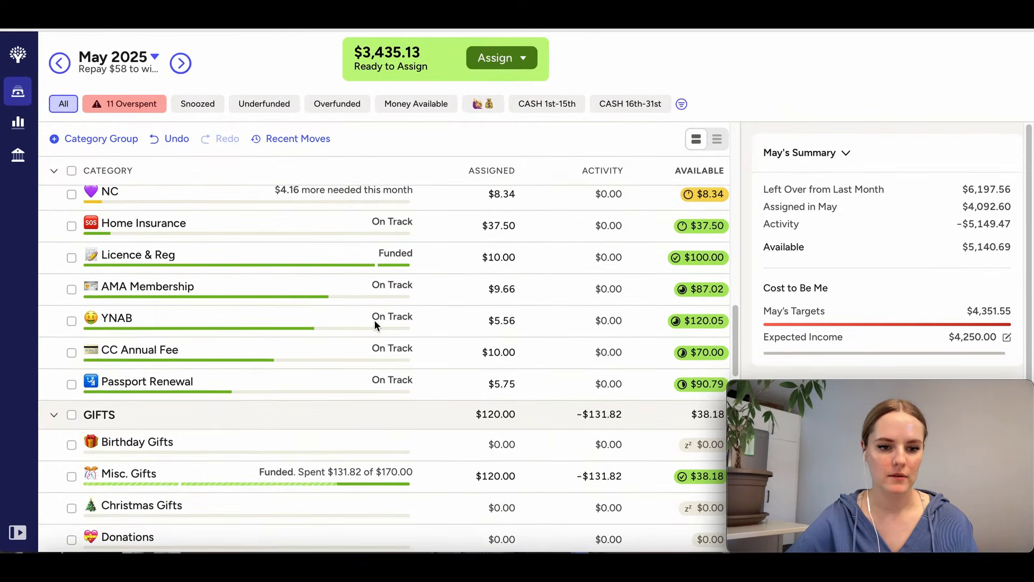
scroll(374, 320, down, 8)
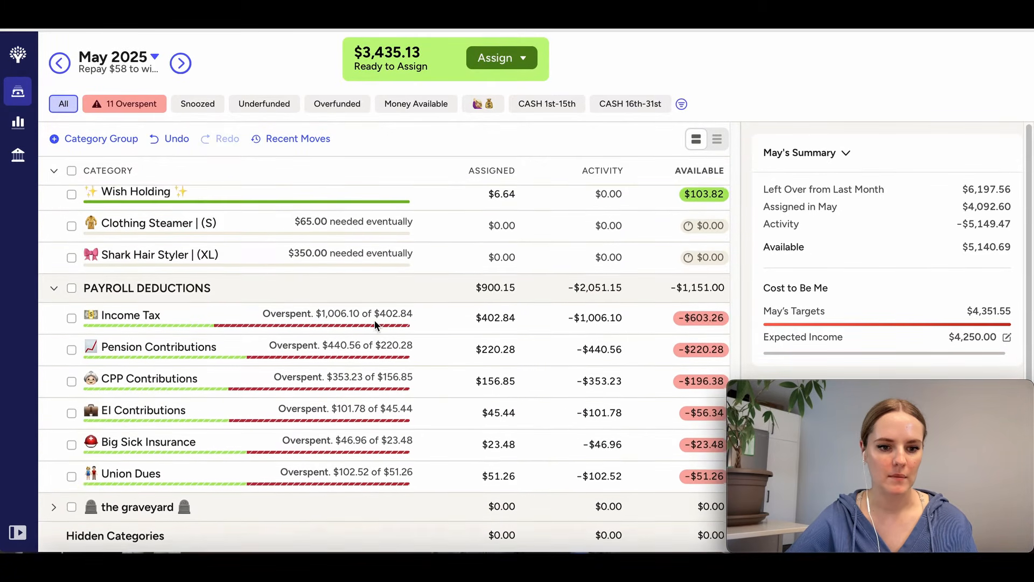
click(70, 292)
scroll(978, 256, down, 2)
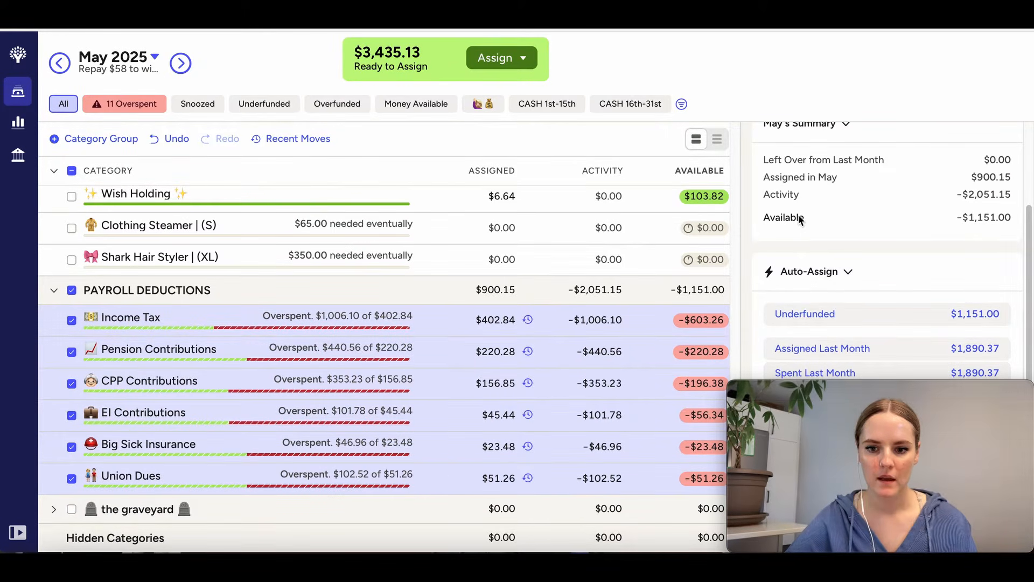
scroll(800, 216, up, 2)
scroll(800, 232, down, 3)
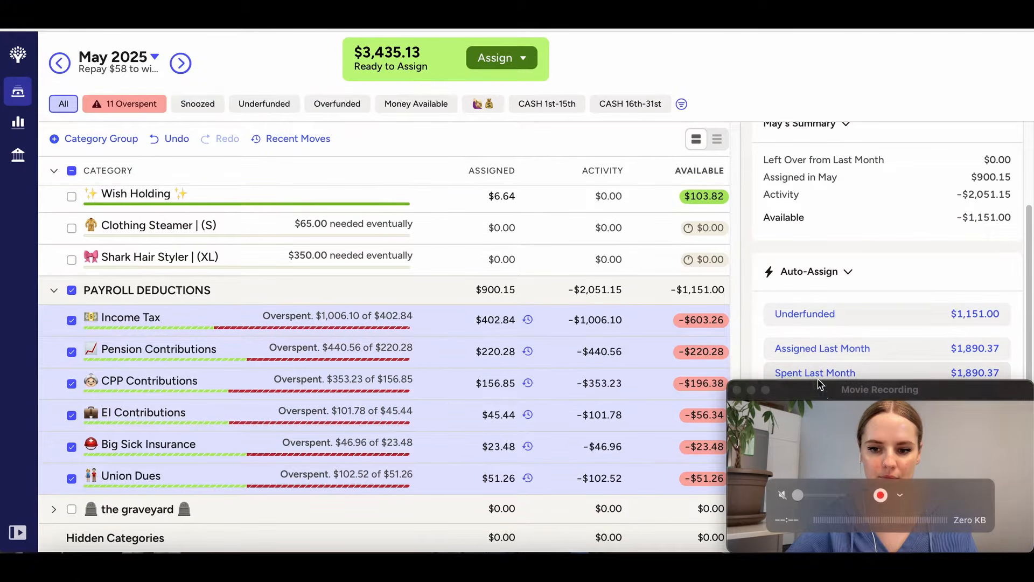
drag(820, 395, 820, 548)
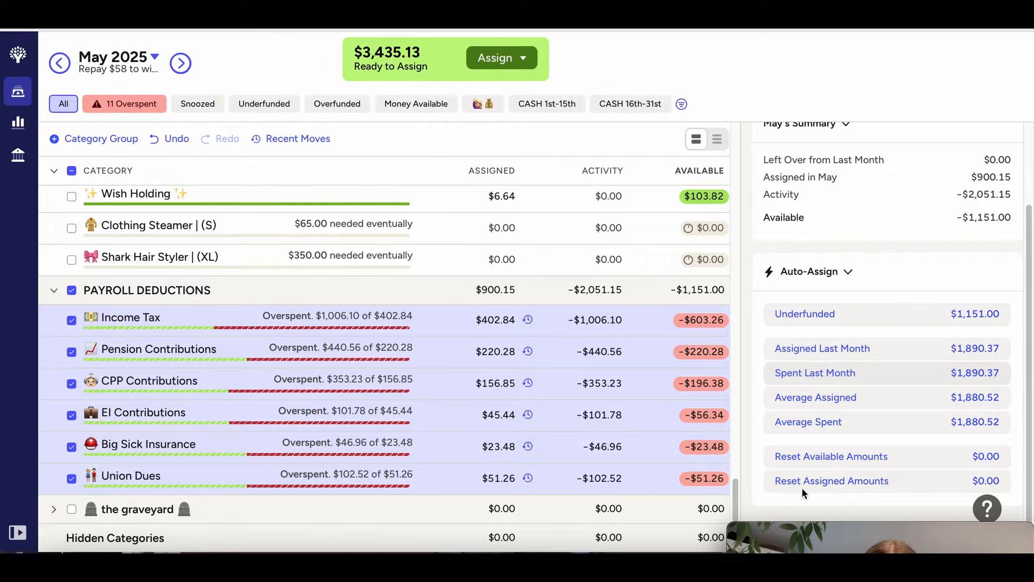
click(828, 459)
drag(820, 530, 819, 396)
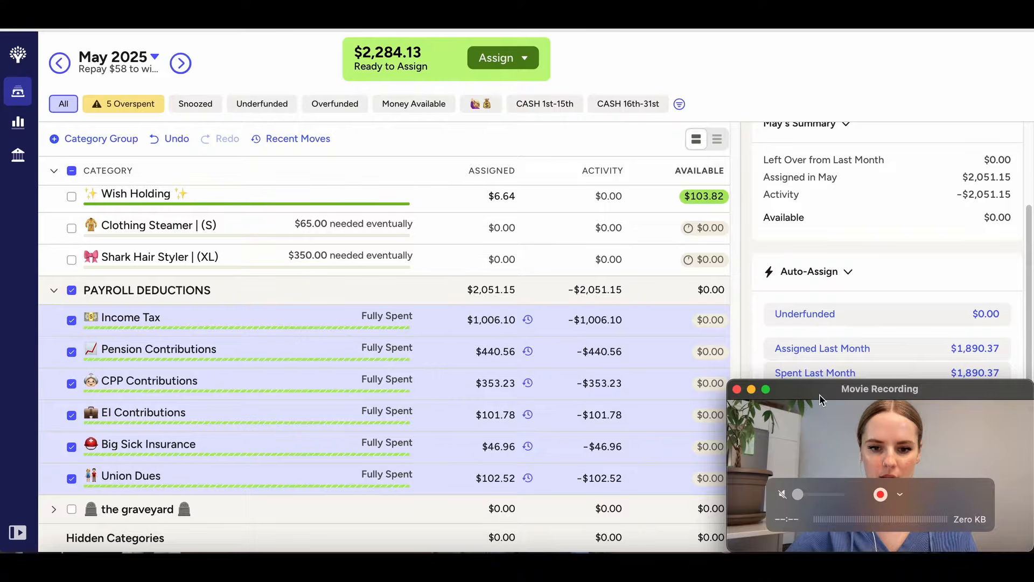
click(72, 291)
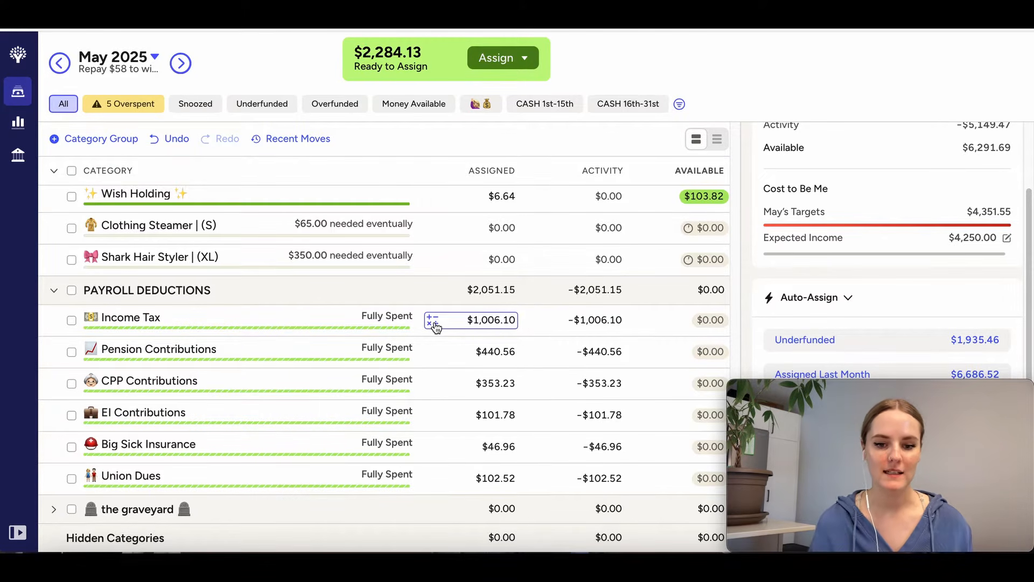
Check the full May 2025 note and add $58 to the amount assigned to Wish Holding.
scroll(437, 326, up, 3)
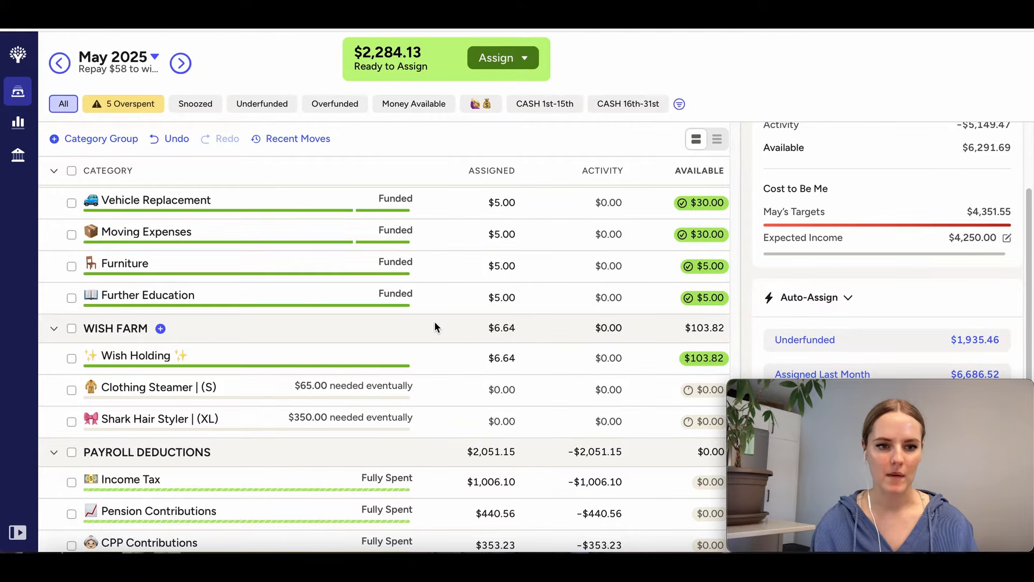
click(124, 74)
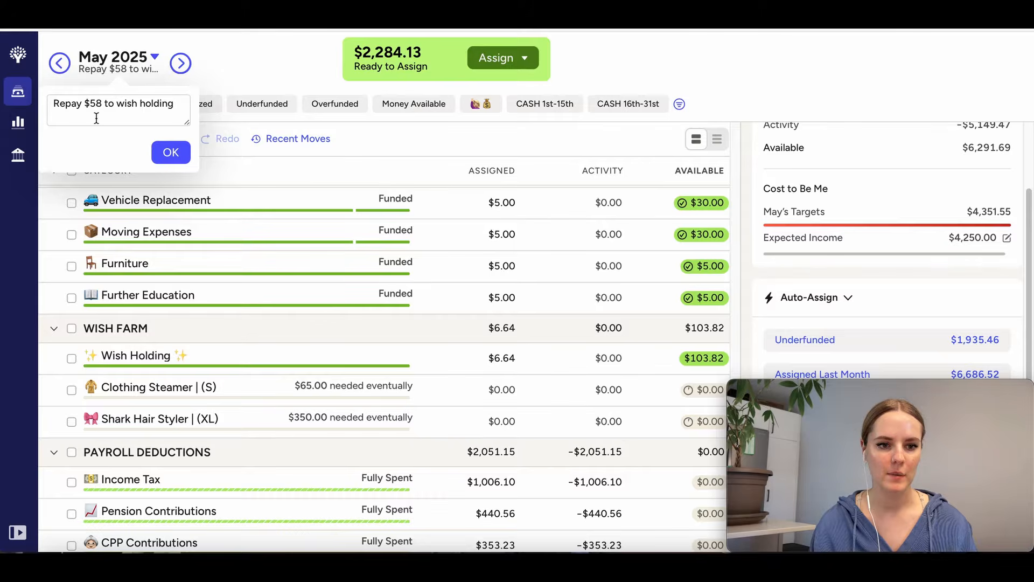
click(170, 153)
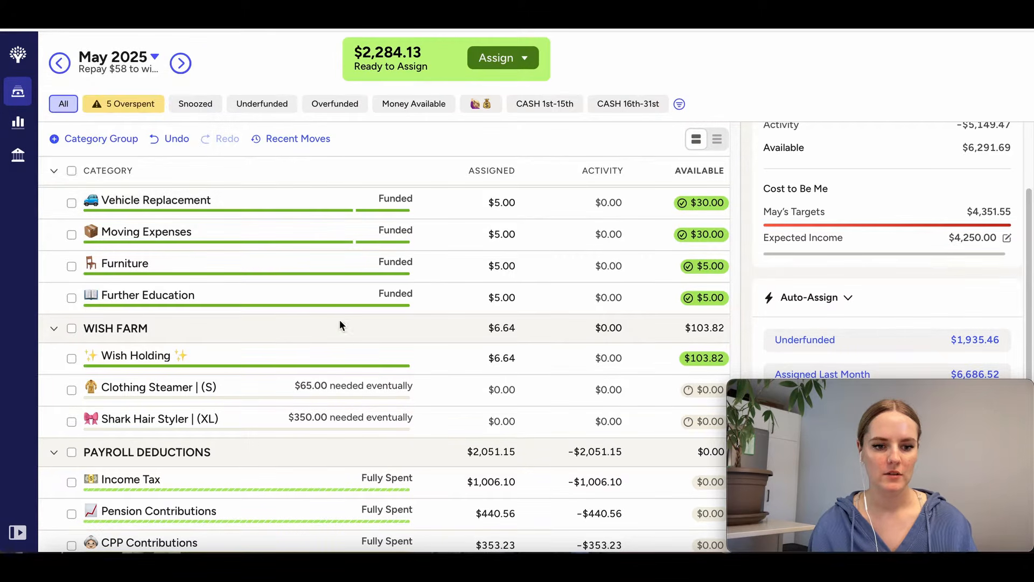
click(493, 358)
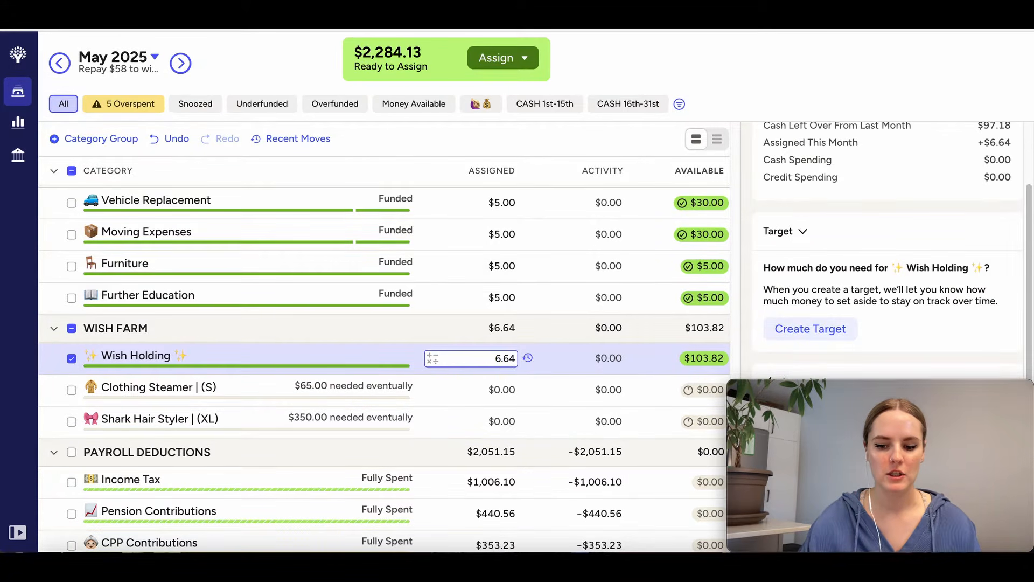
text(+58)
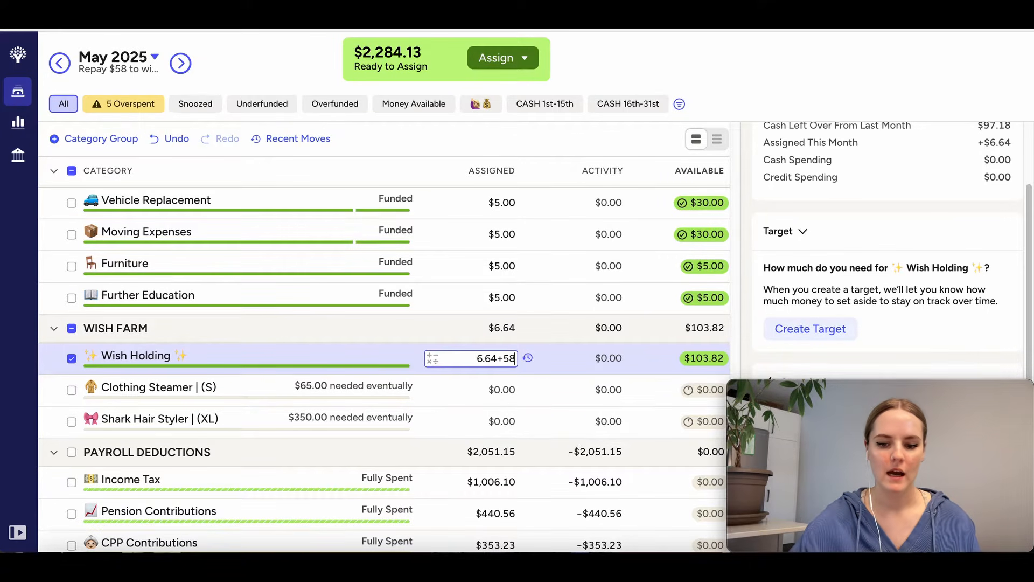
key(Return)
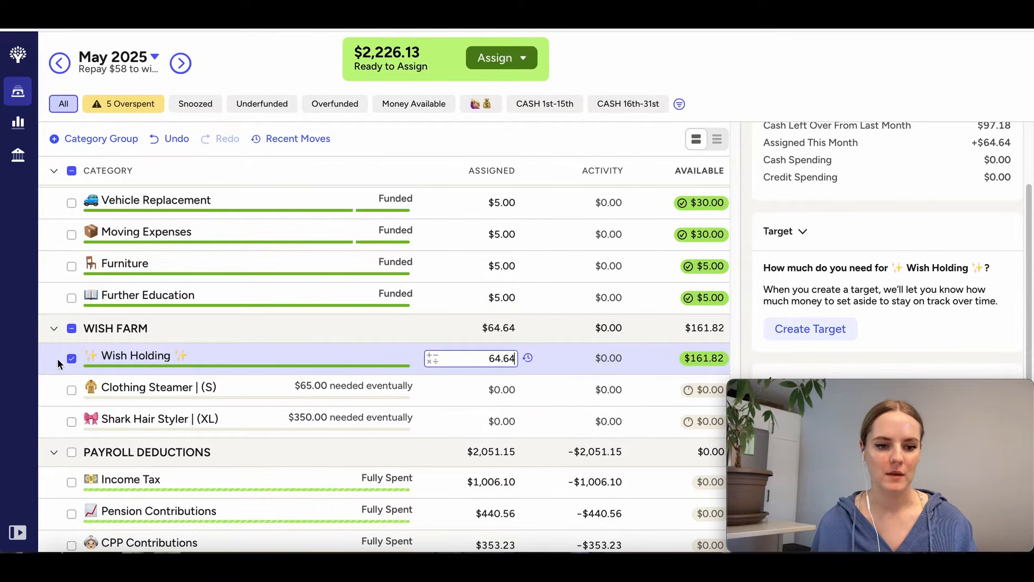
click(73, 360)
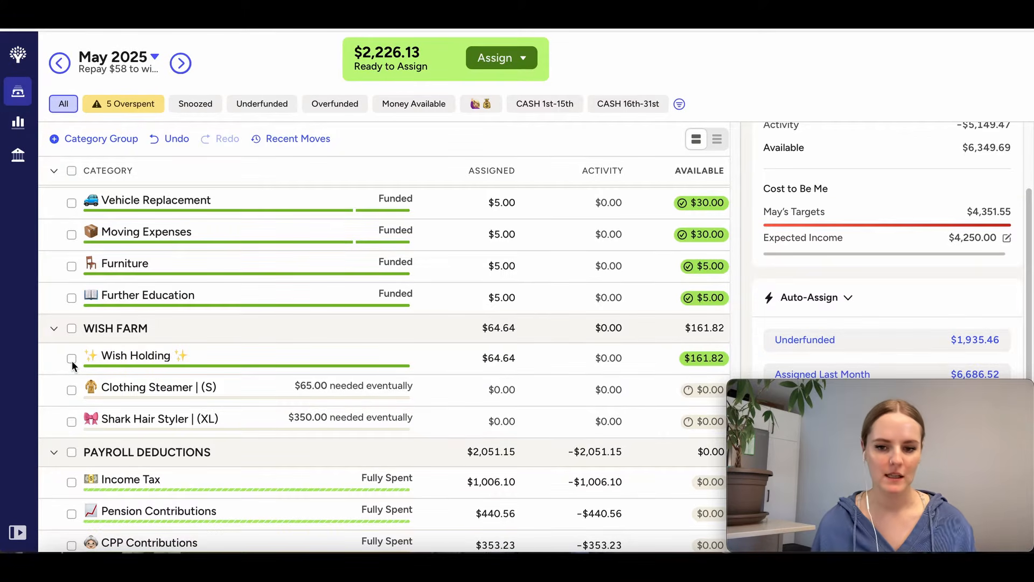
click(435, 414)
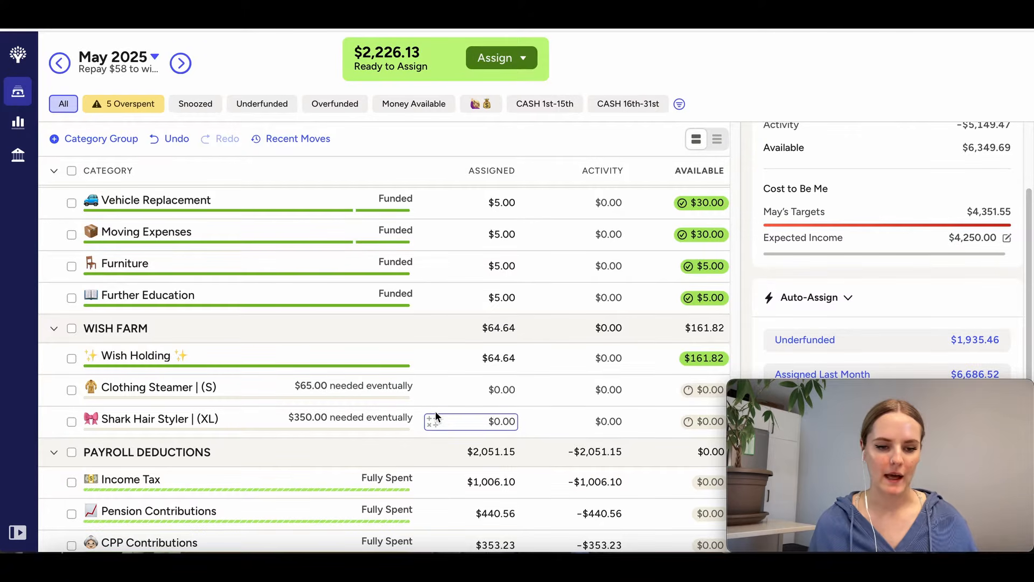
Increase the amount assigned to the Mortgage category by $754.03 minus $250, for a total of $1,258.07.
scroll(435, 411, up, 1)
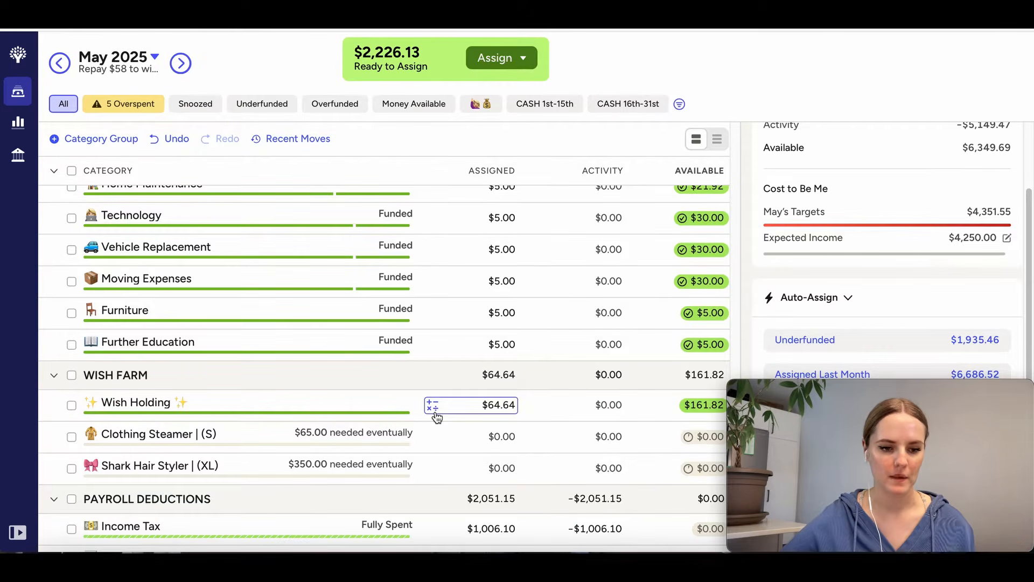
scroll(436, 413, up, 1)
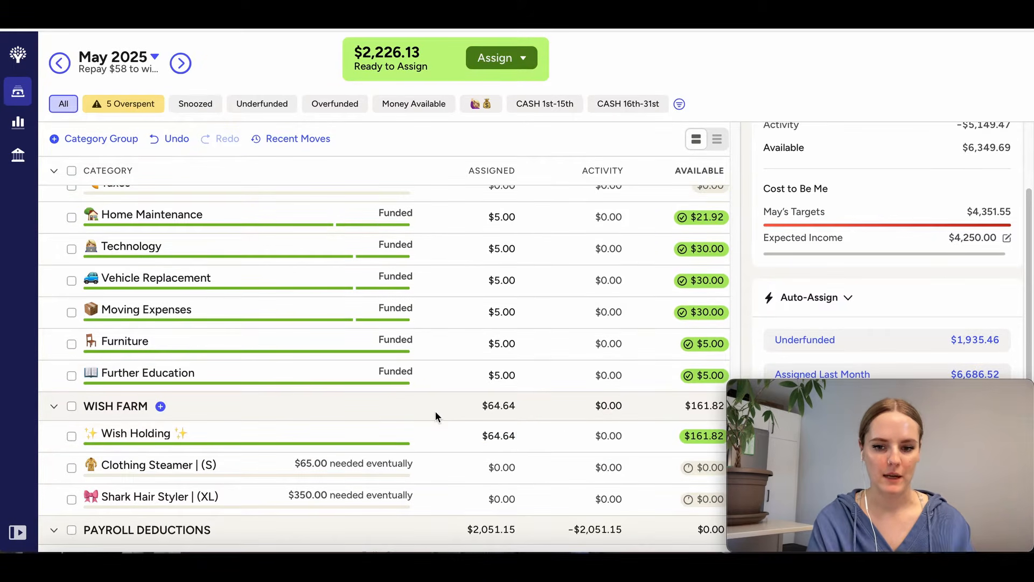
mouse_move(735, 386)
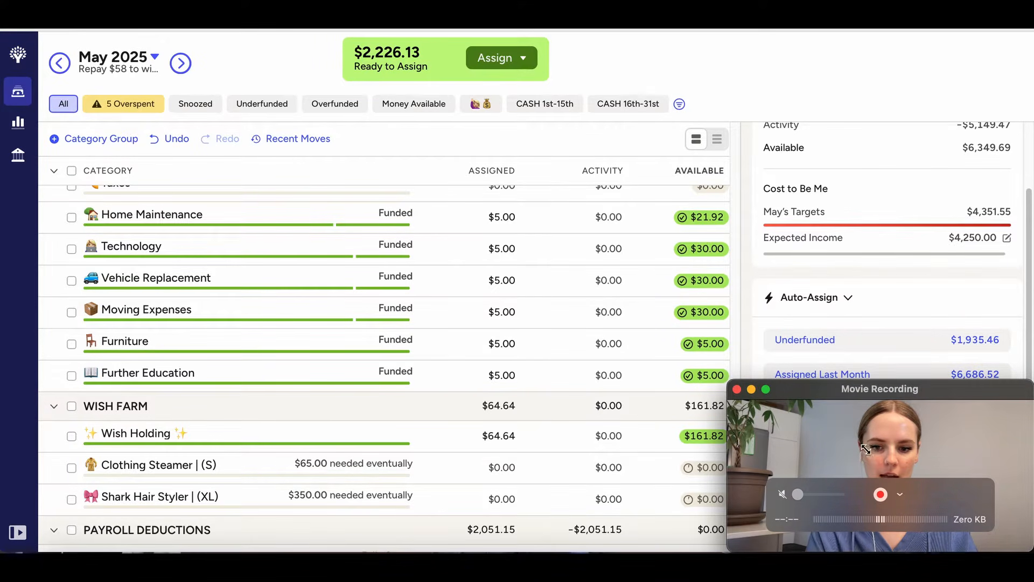
scroll(437, 436, up, 3)
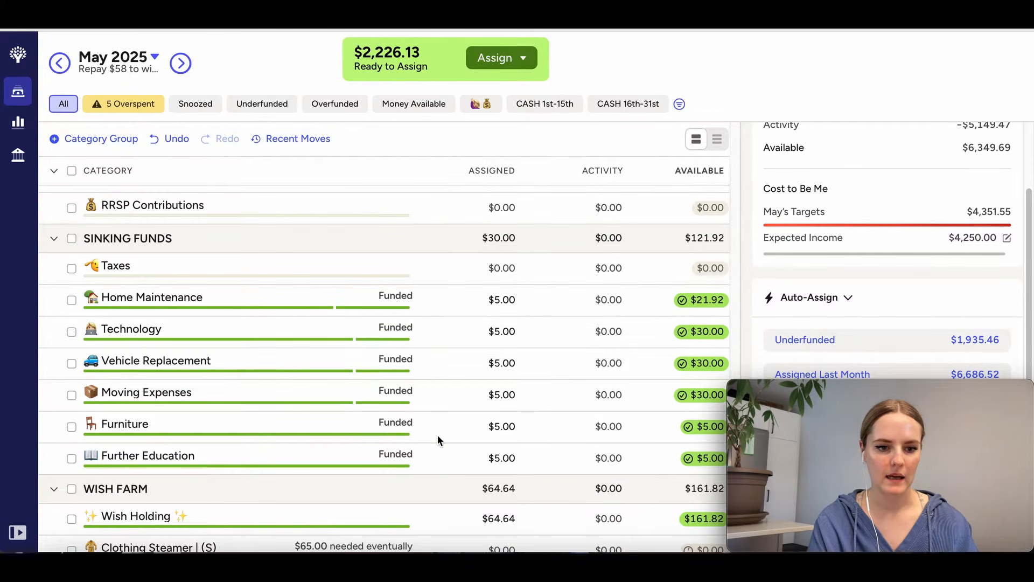
scroll(438, 435, up, 6)
scroll(437, 435, up, 15)
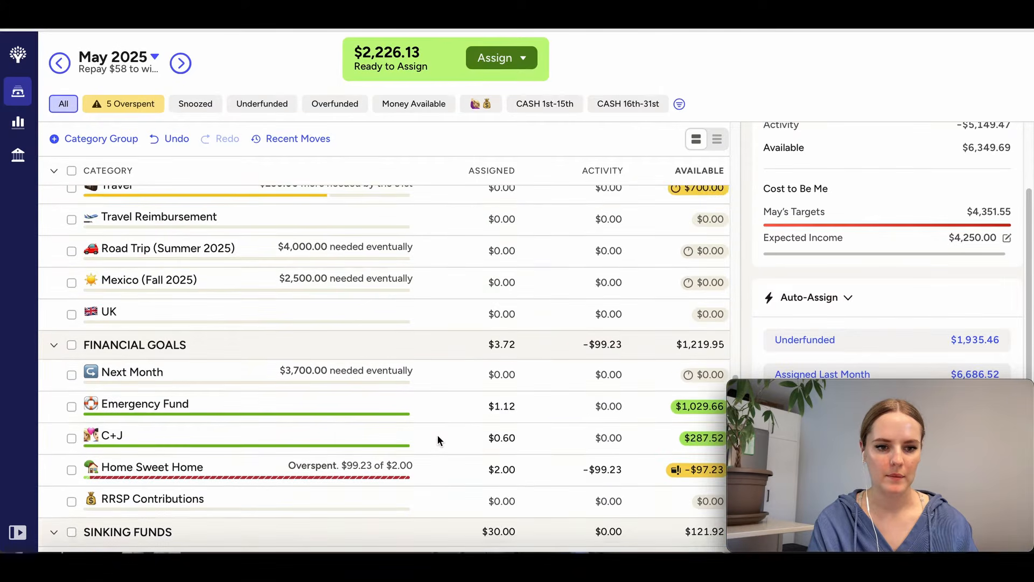
scroll(438, 435, down, 1)
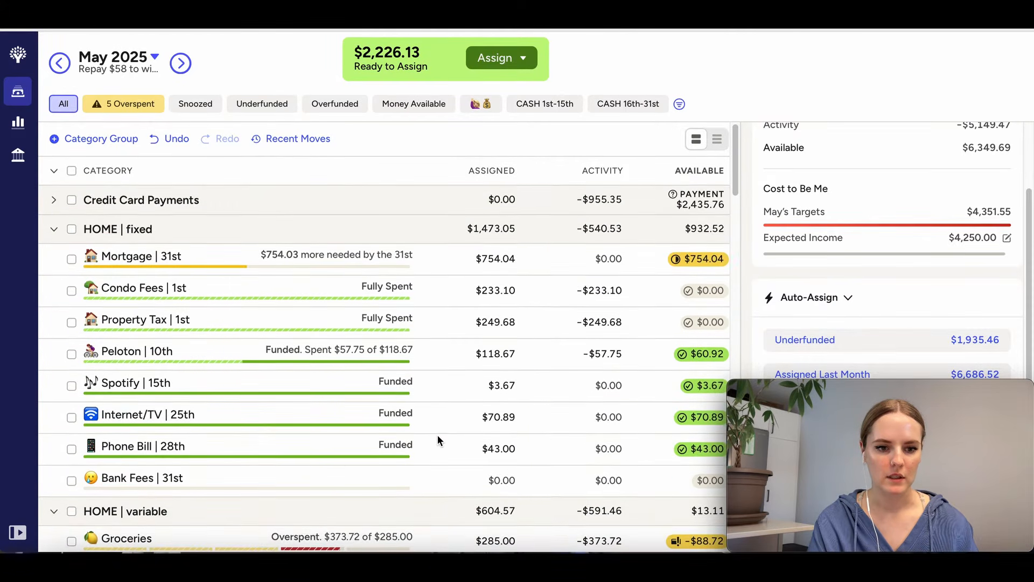
click(501, 258)
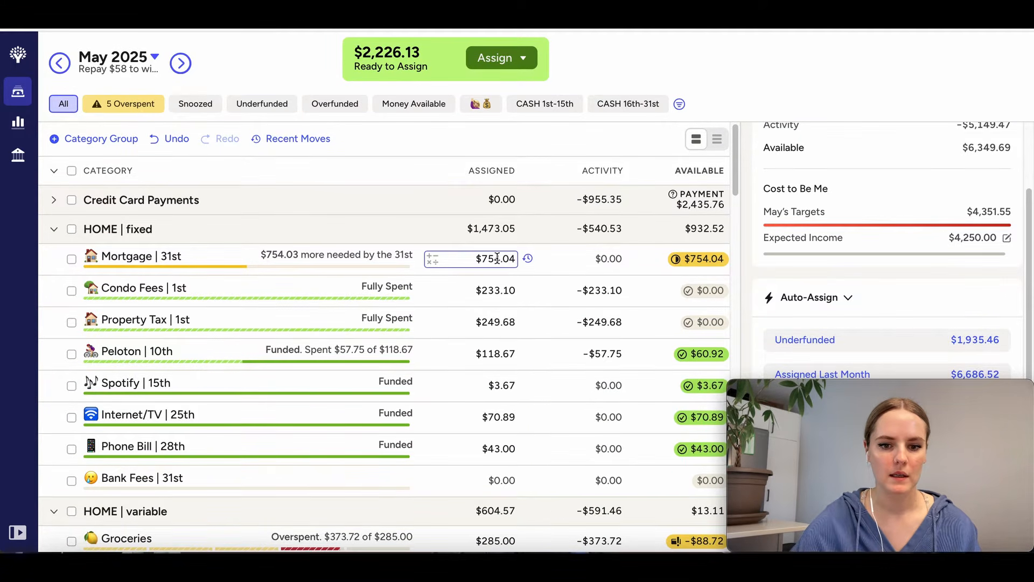
text(+)
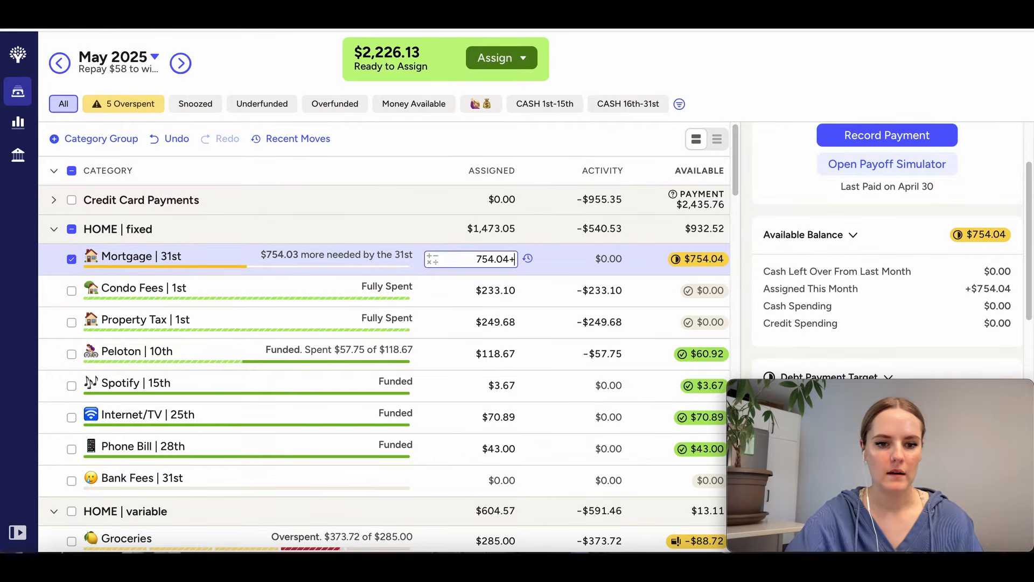
text(75)
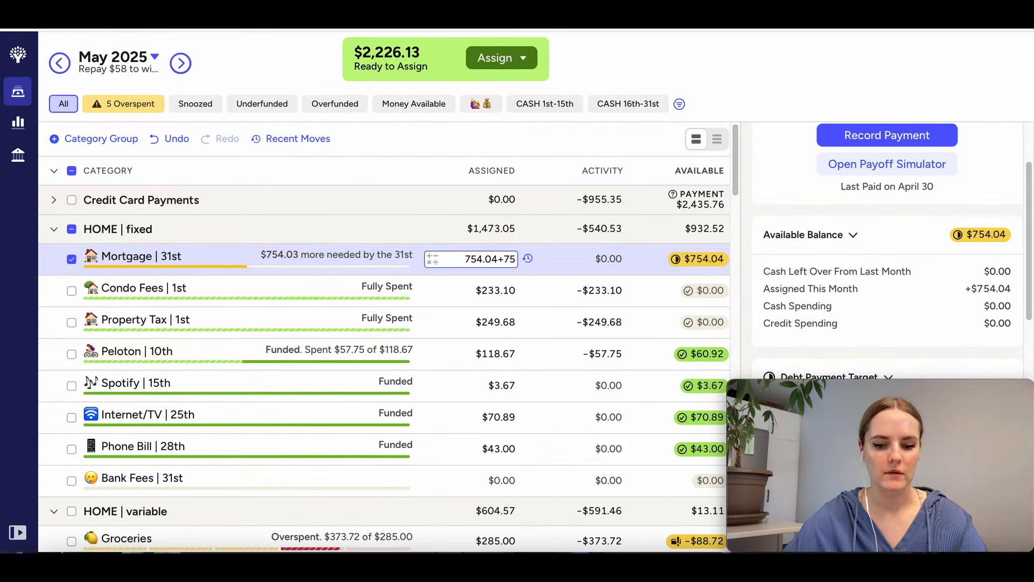
text(4)
text(.03/25)
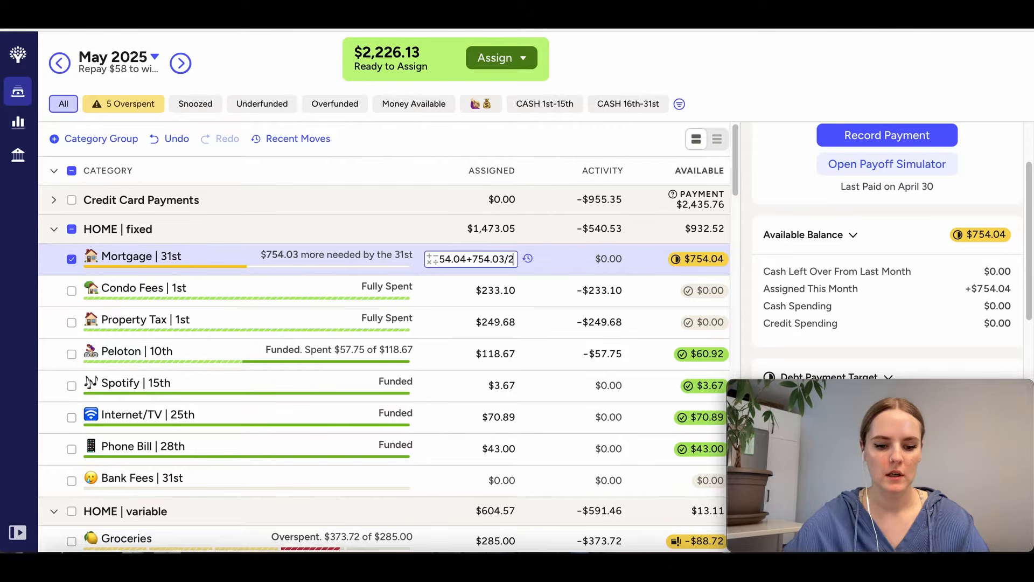
key(BackSpace)
key(BackSpace)
key(BackSpace)
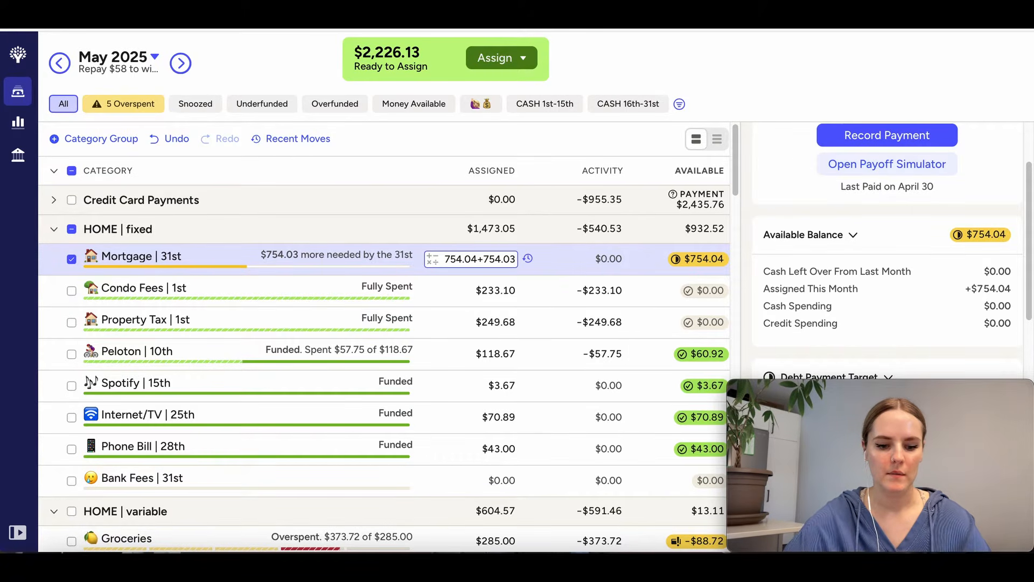
text(-250)
key(Return)
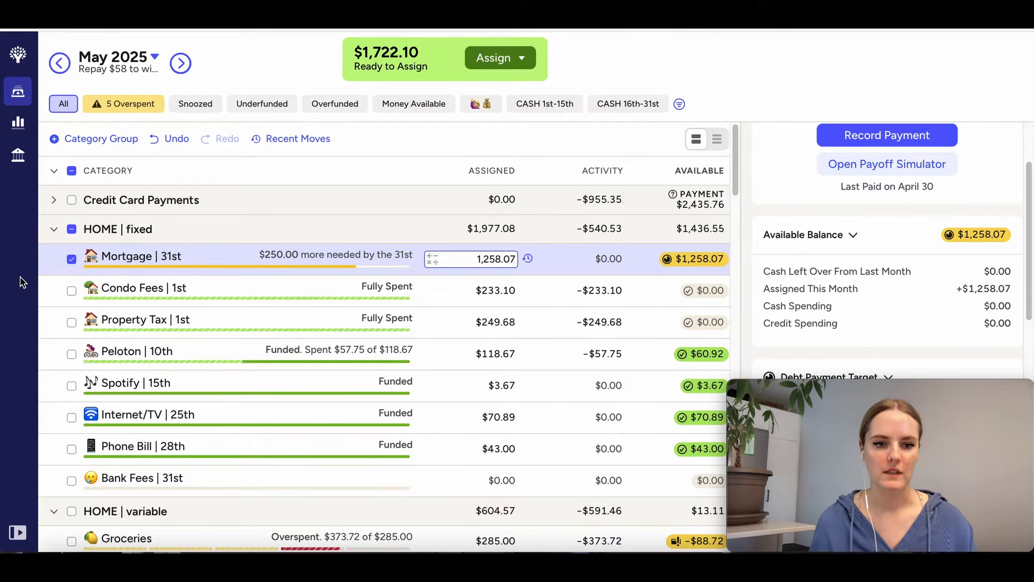
click(72, 260)
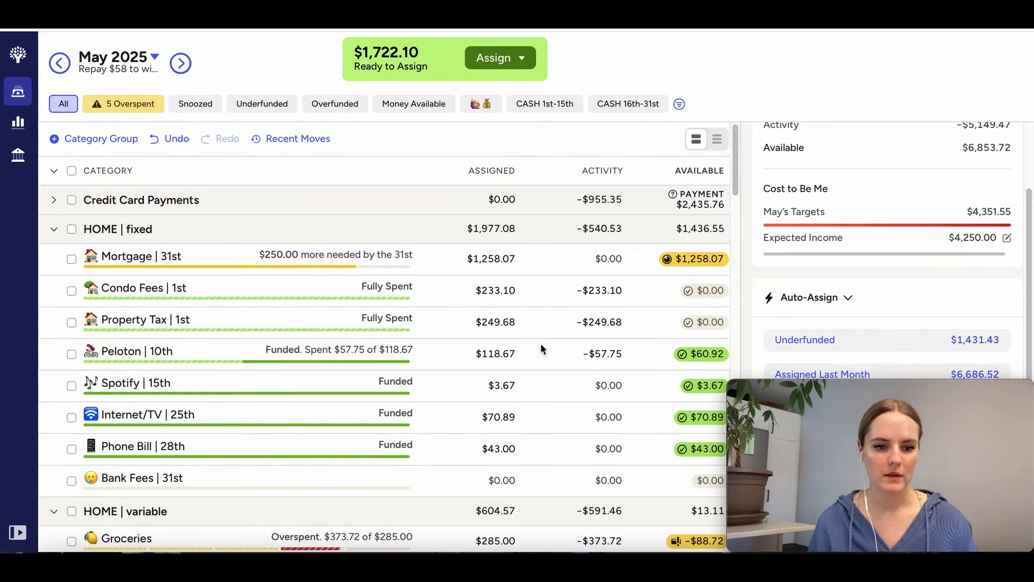
Add $190 to the amount assigned to Groceries in the HOME | variable group.
scroll(376, 483, down, 3)
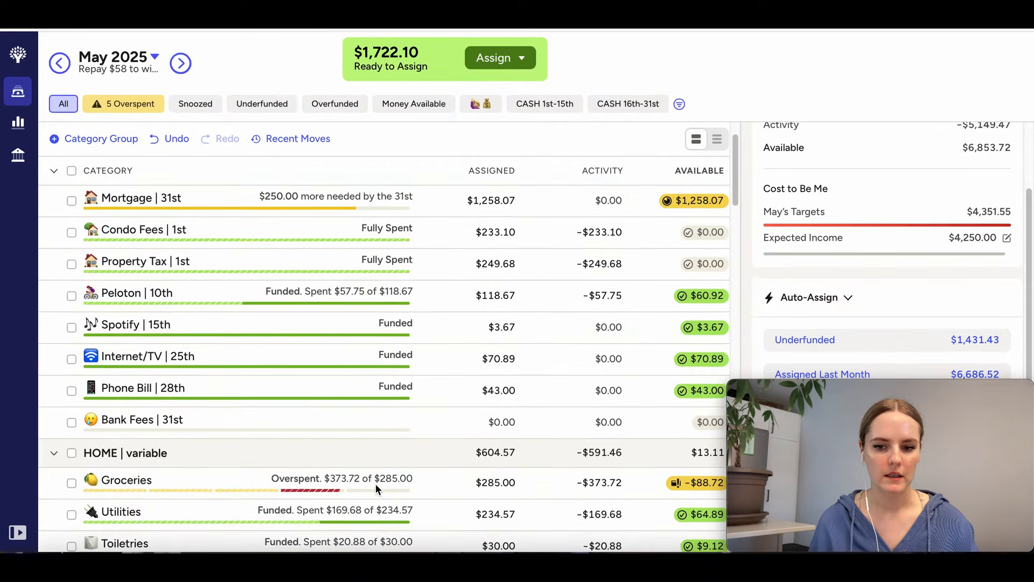
scroll(376, 484, down, 2)
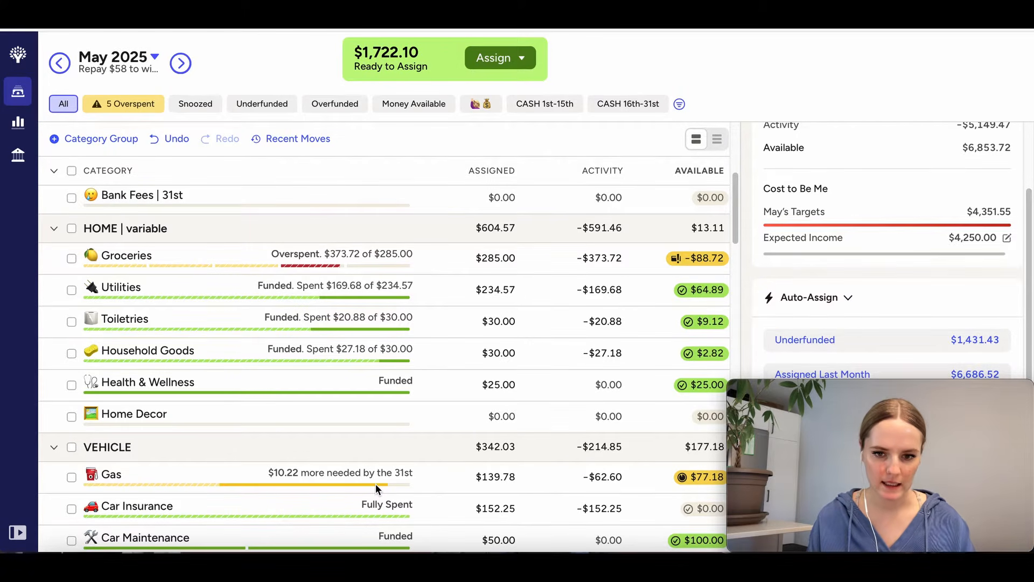
click(501, 258)
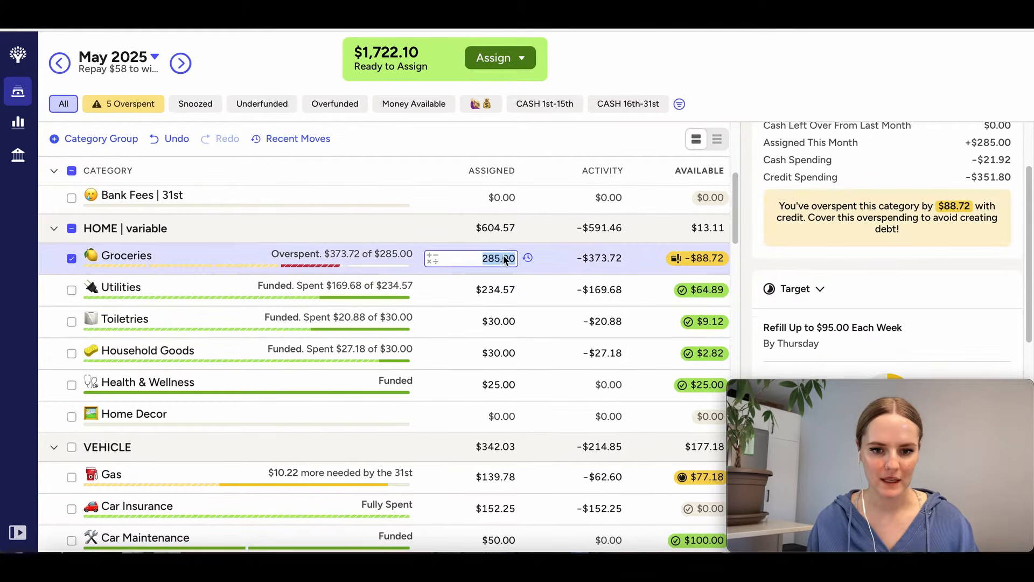
key(Right)
text(+)
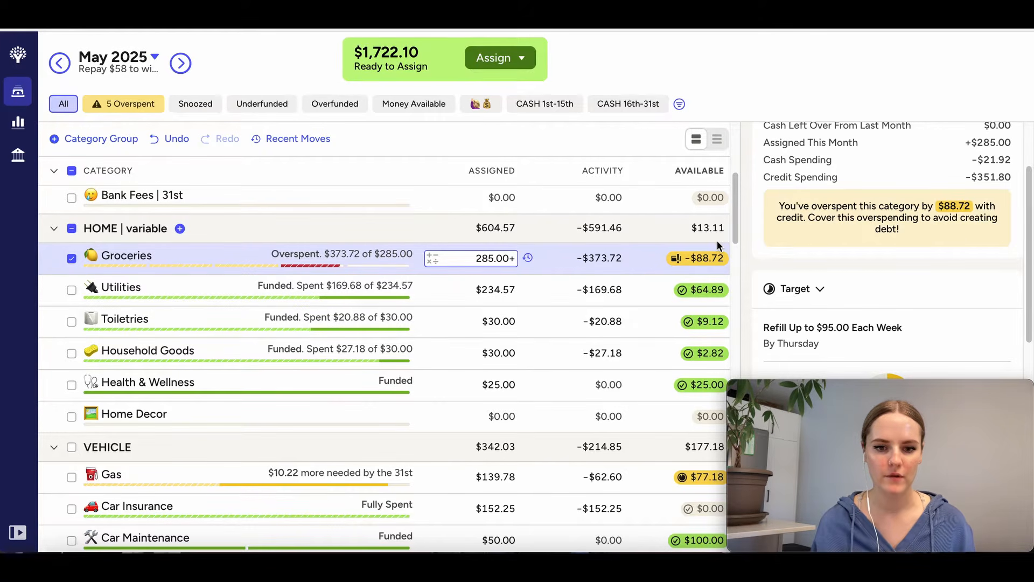
text(190)
key(Return)
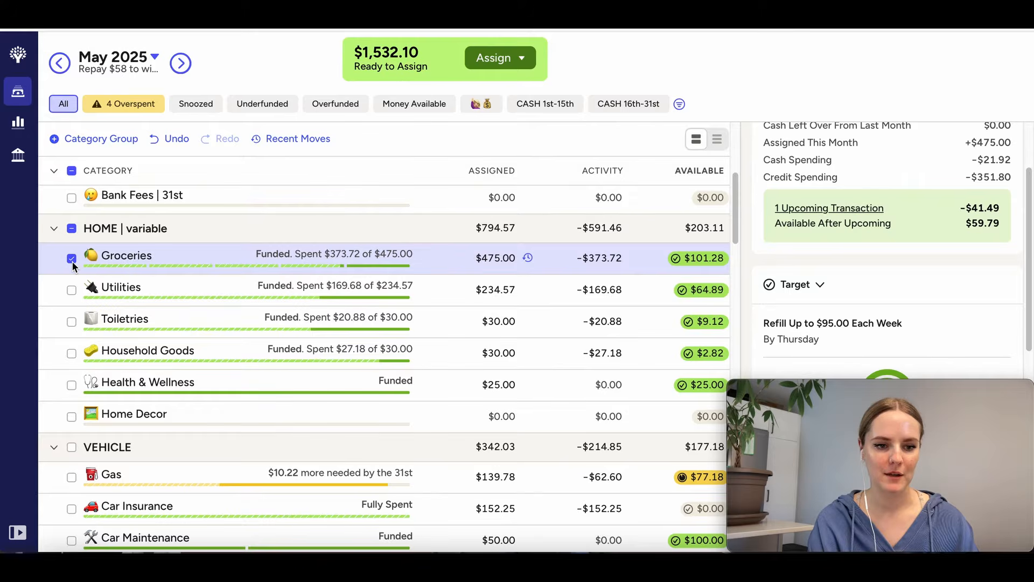
click(72, 260)
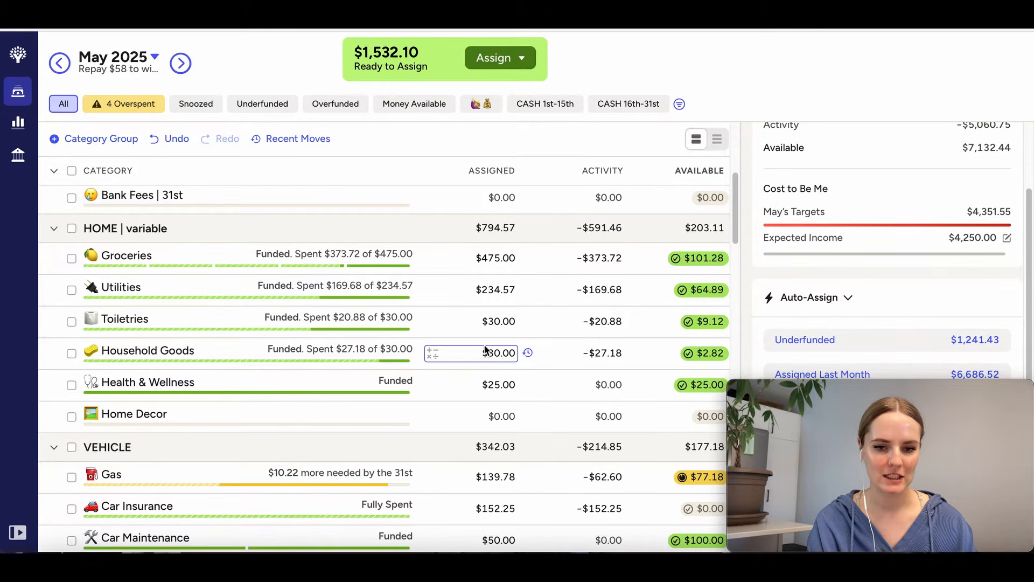
scroll(485, 350, down, 1)
scroll(485, 350, up, 5)
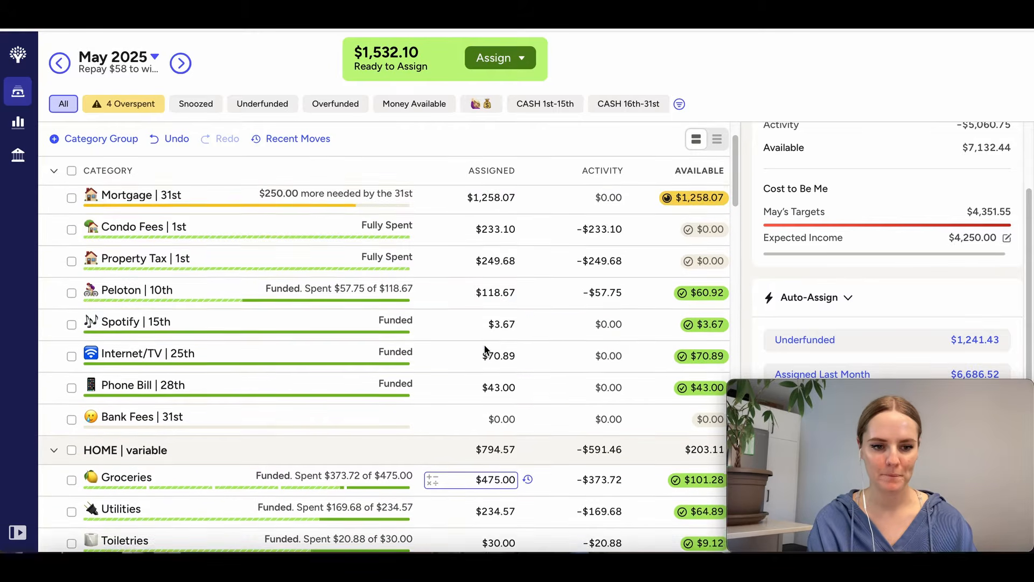
Increase the amount assigned to Gas in the VEHICLE group by $130 minus $77.18, leaving the category deselected.
scroll(485, 348, down, 8)
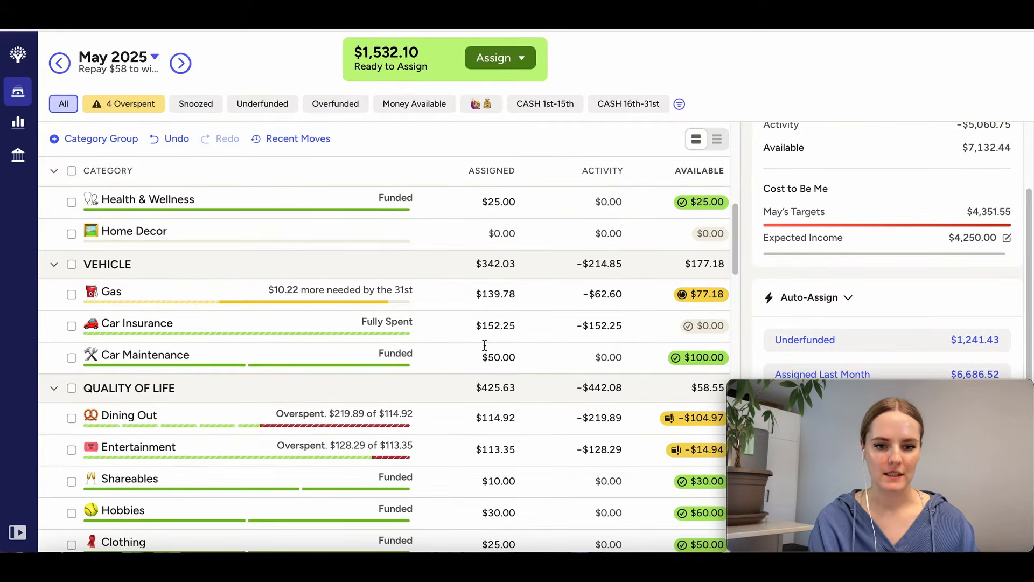
scroll(484, 345, down, 1)
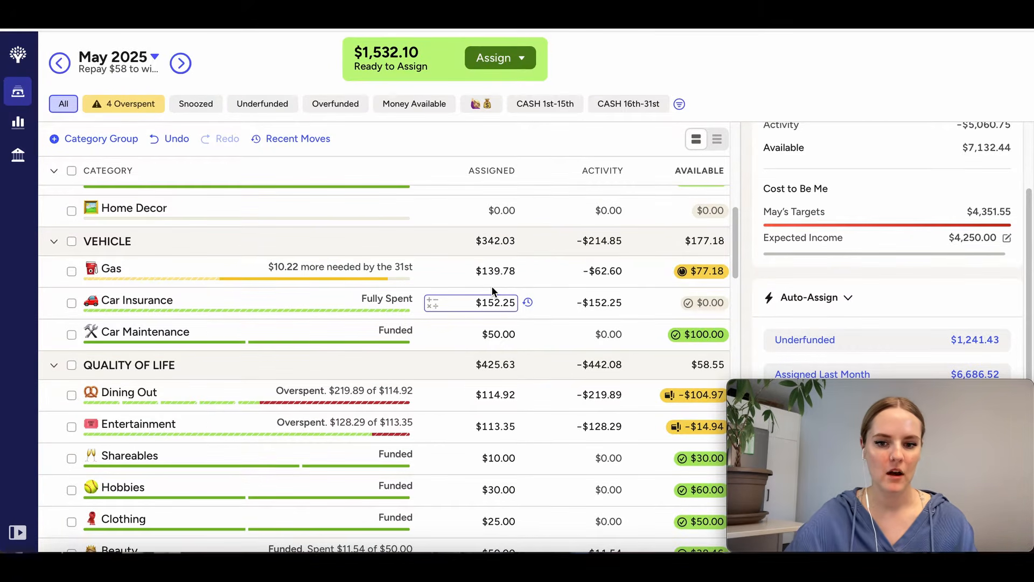
scroll(493, 291, up, 1)
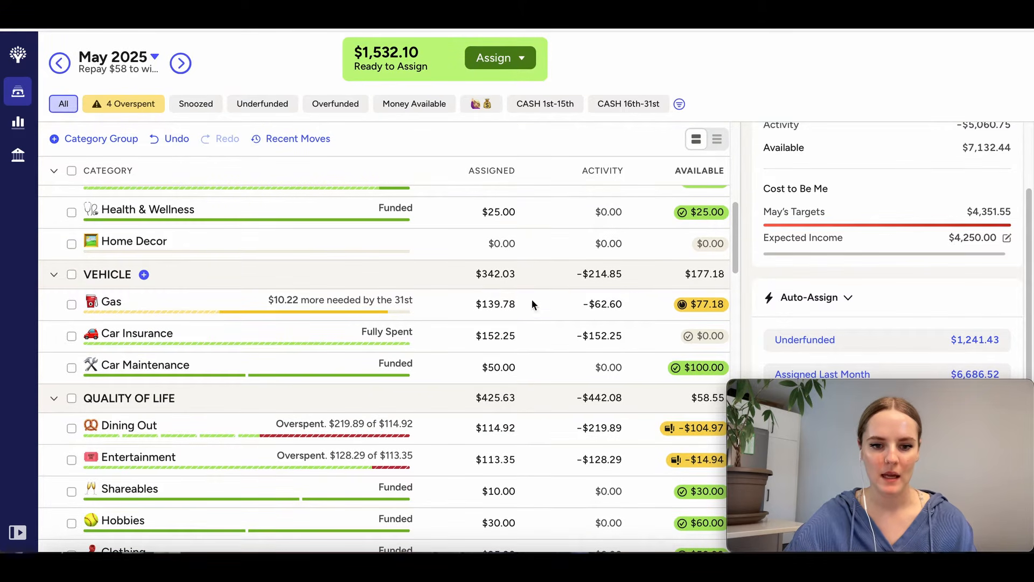
click(499, 303)
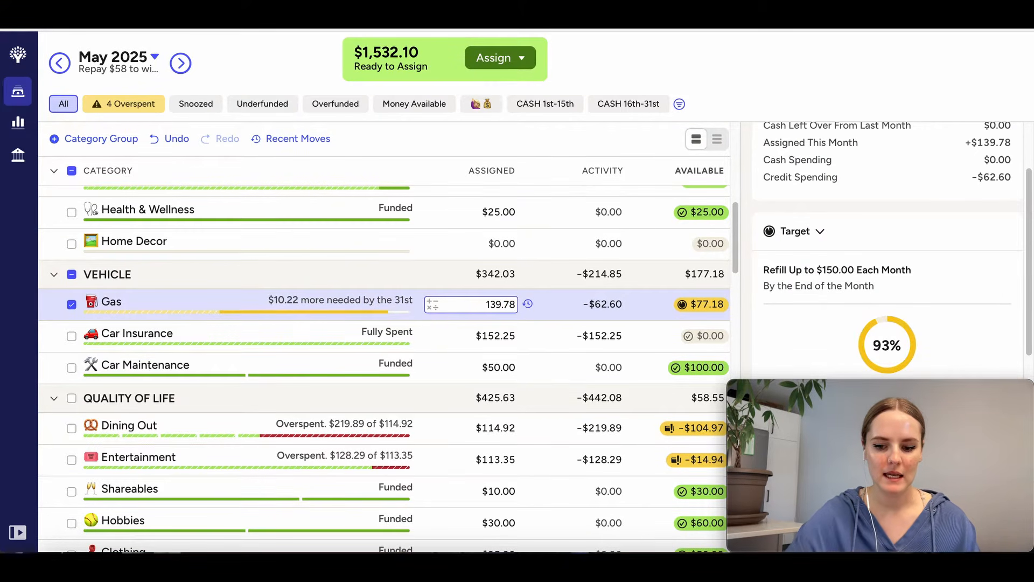
text(+)
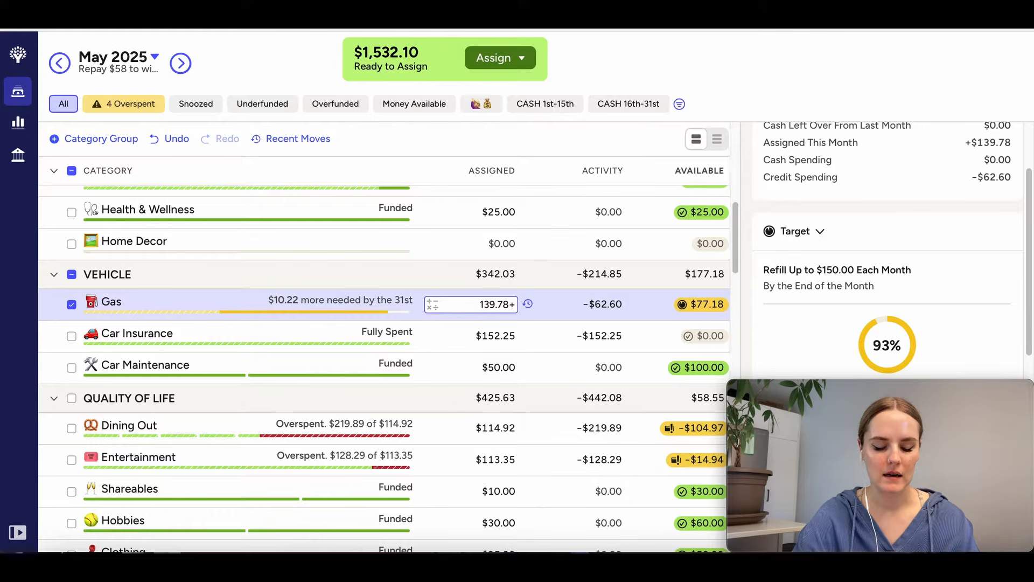
text(130)
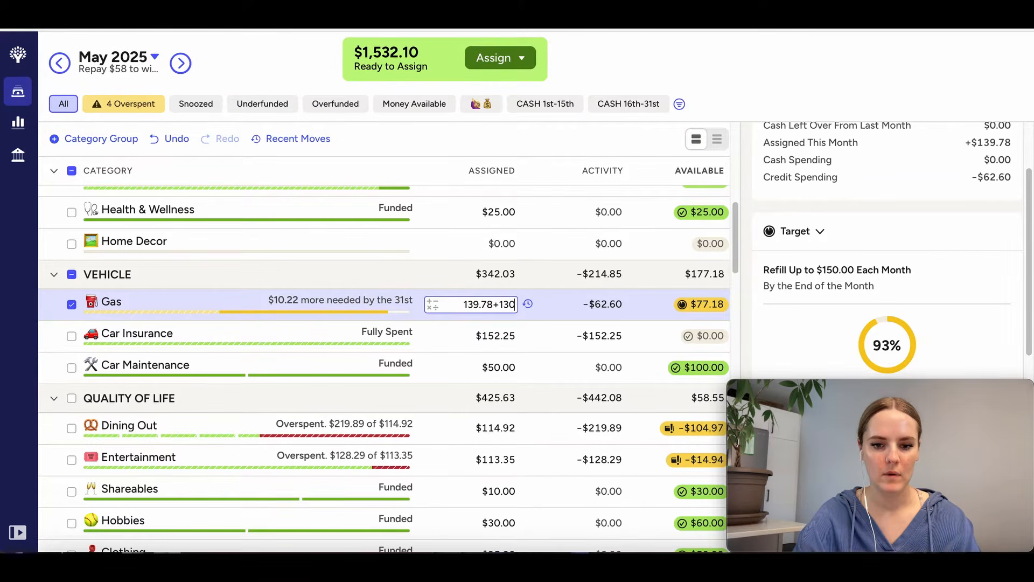
text(-)
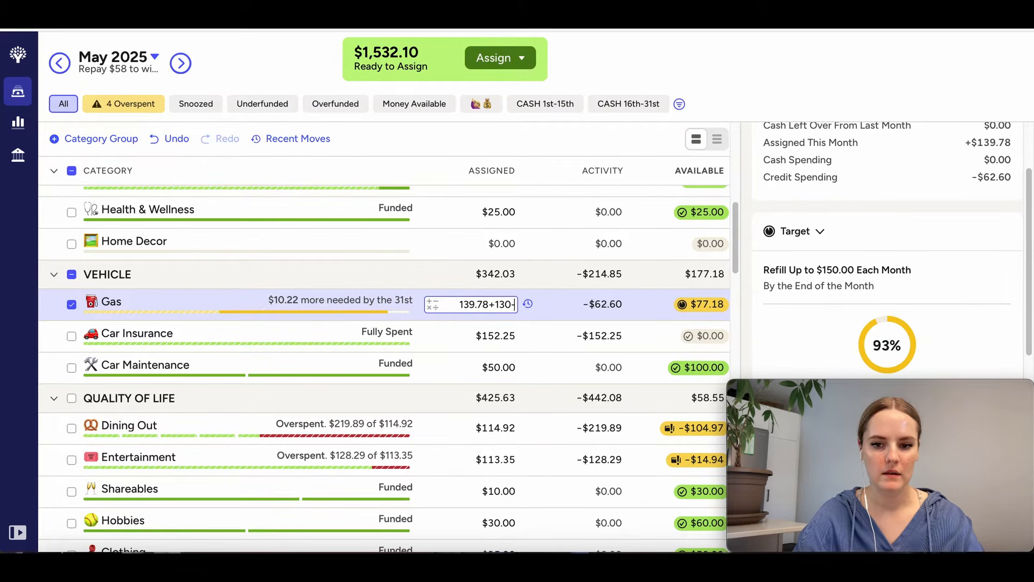
text(77.18)
key(Return)
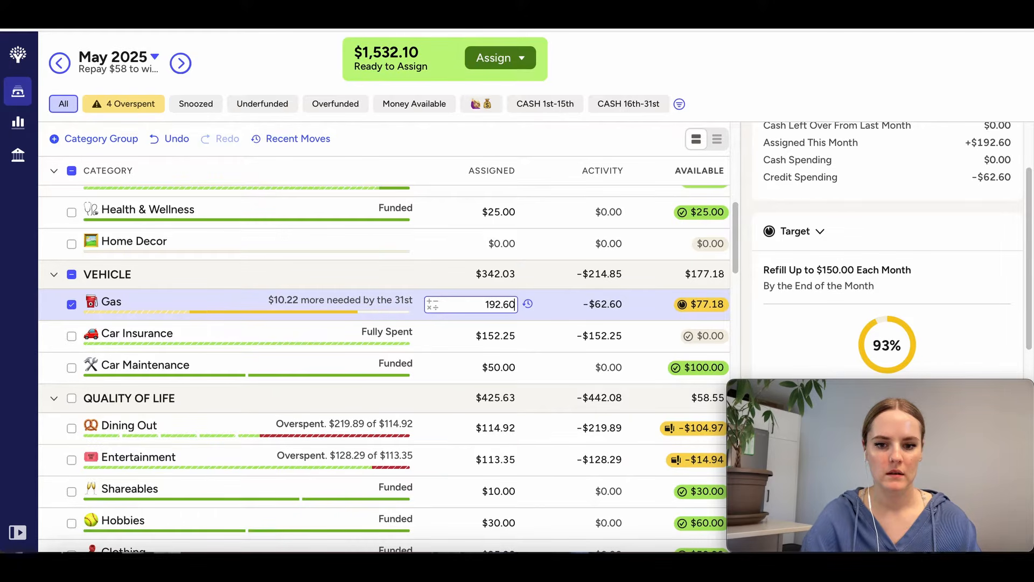
click(72, 305)
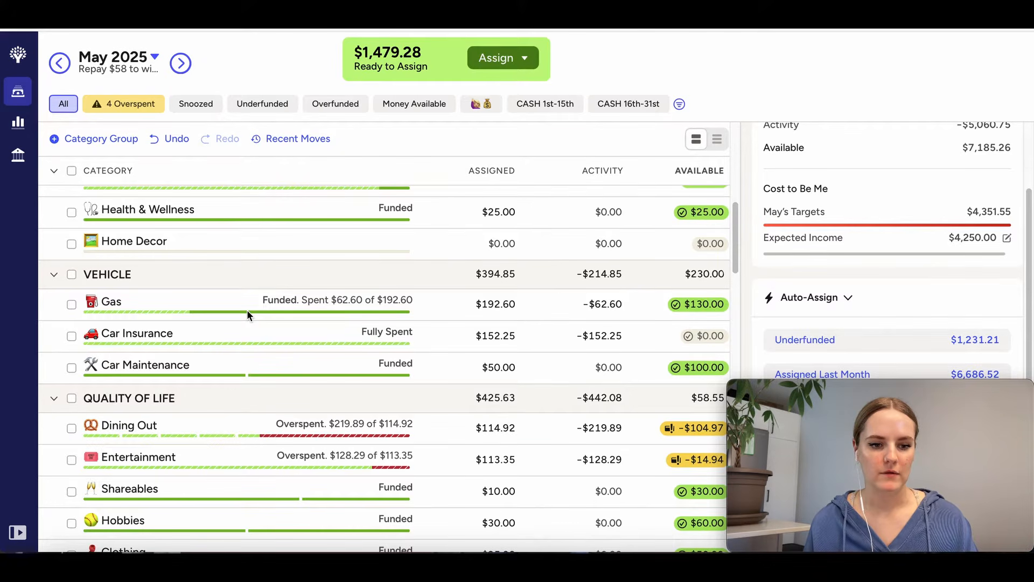
Cover the overspending in Entertainment in the QUALITY OF LIFE group by adding $14.94 to its assigned amount.
scroll(248, 311, down, 1)
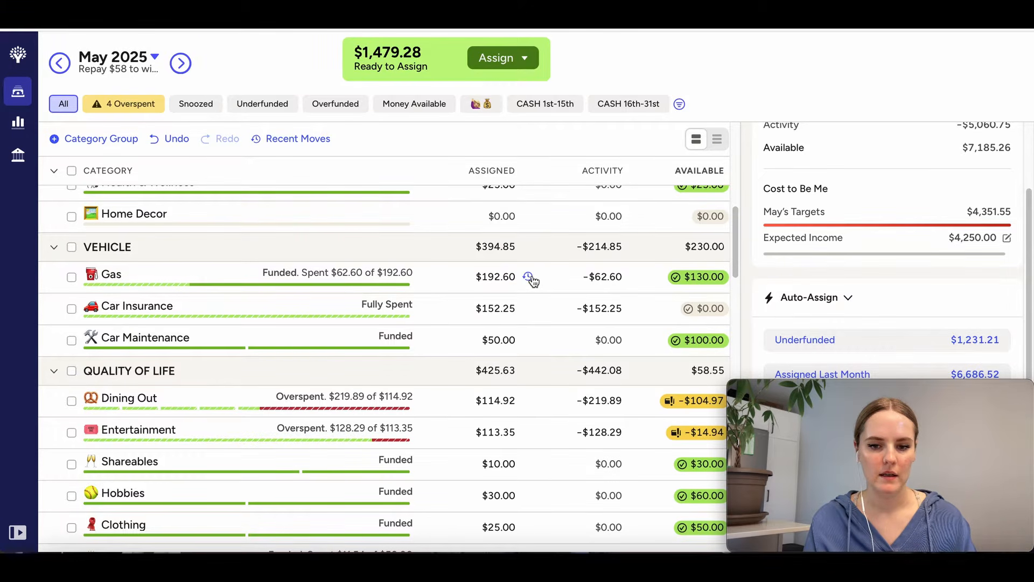
scroll(450, 351, down, 1)
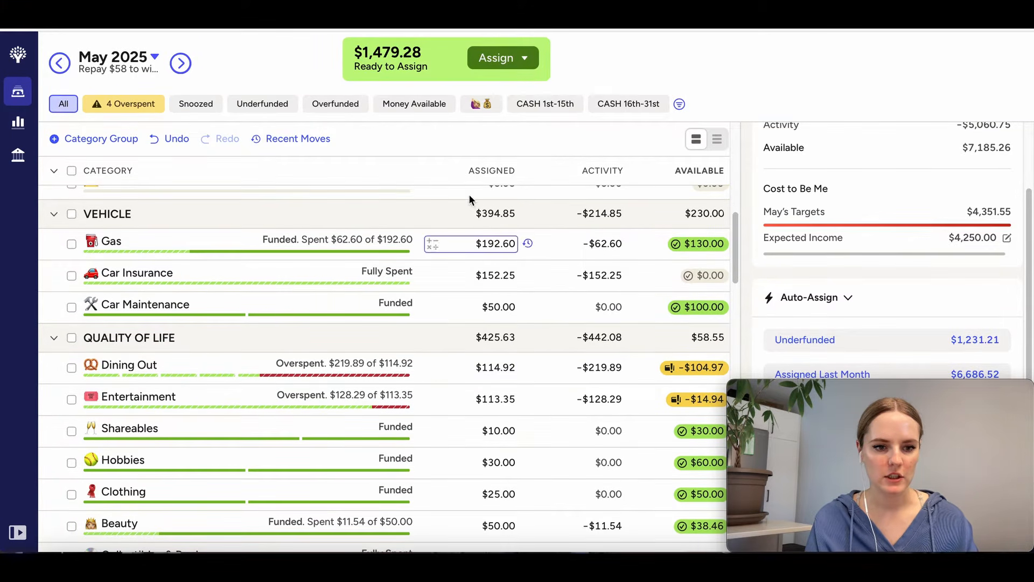
scroll(452, 364, down, 3)
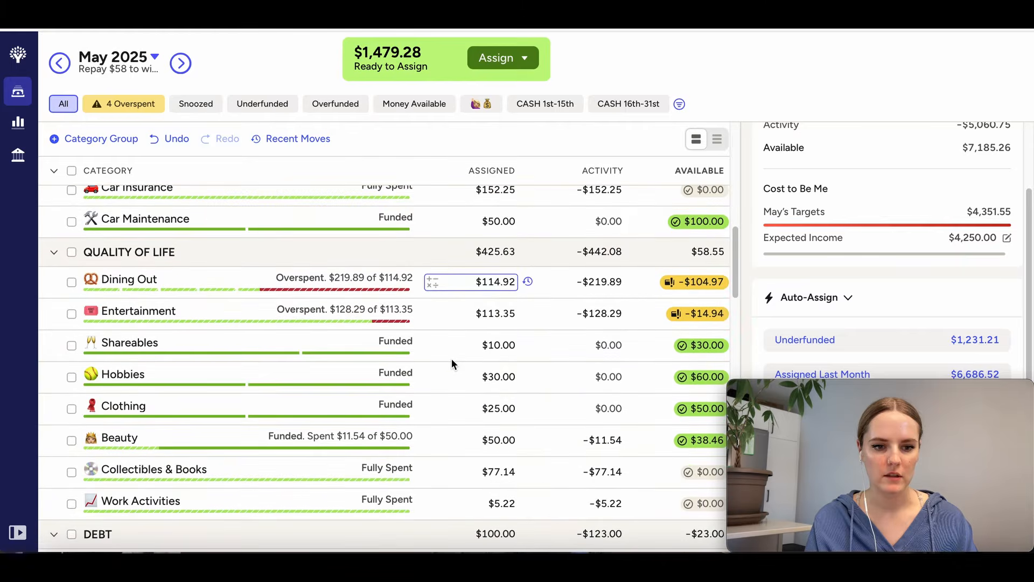
scroll(451, 357, down, 1)
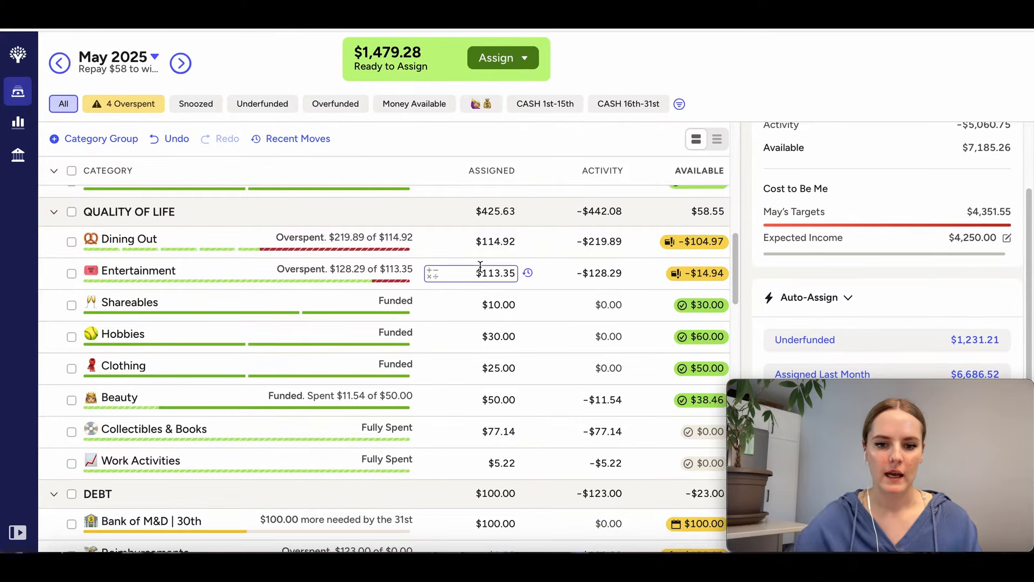
click(480, 267)
text(+)
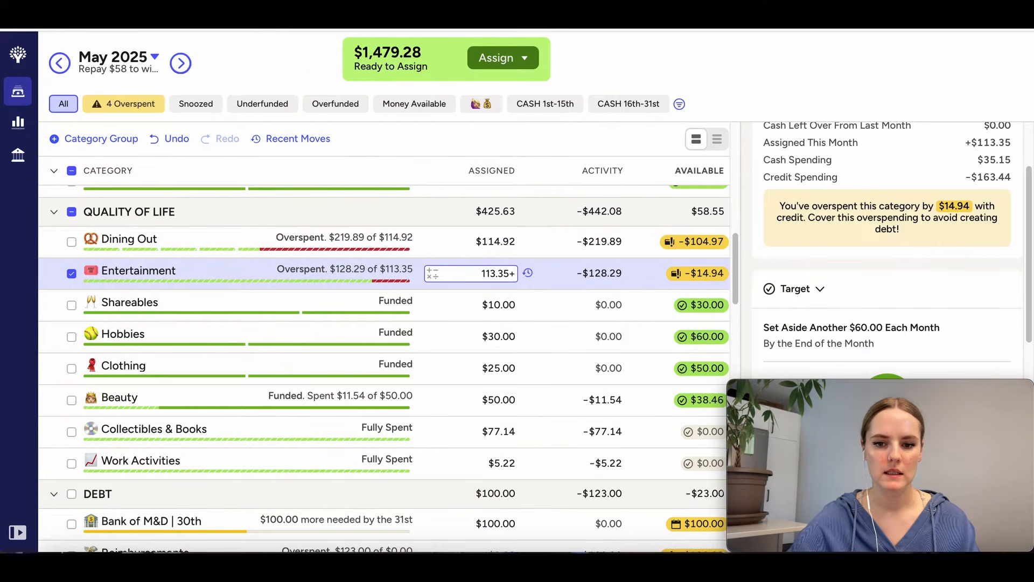
text(14.9)
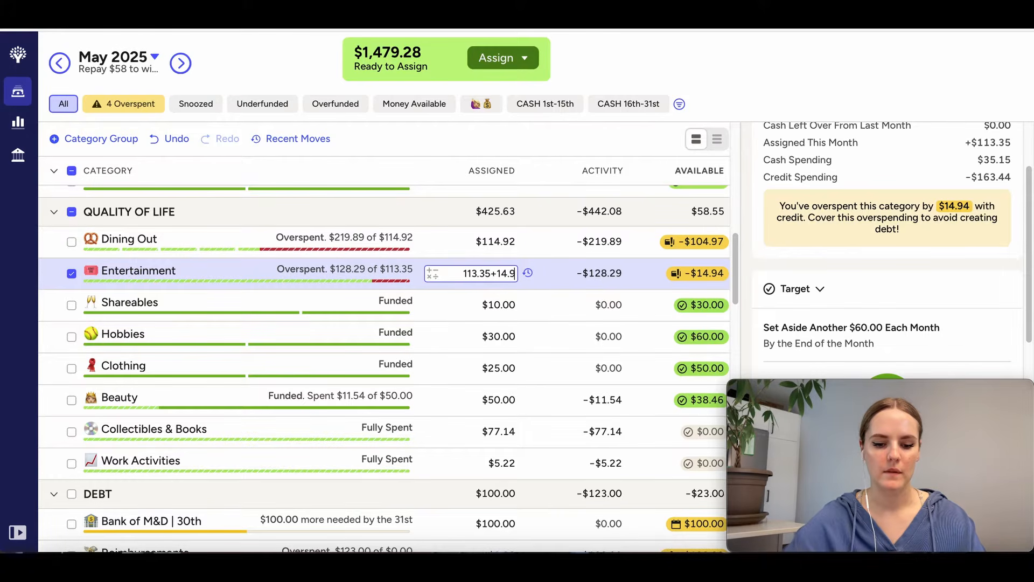
text(4)
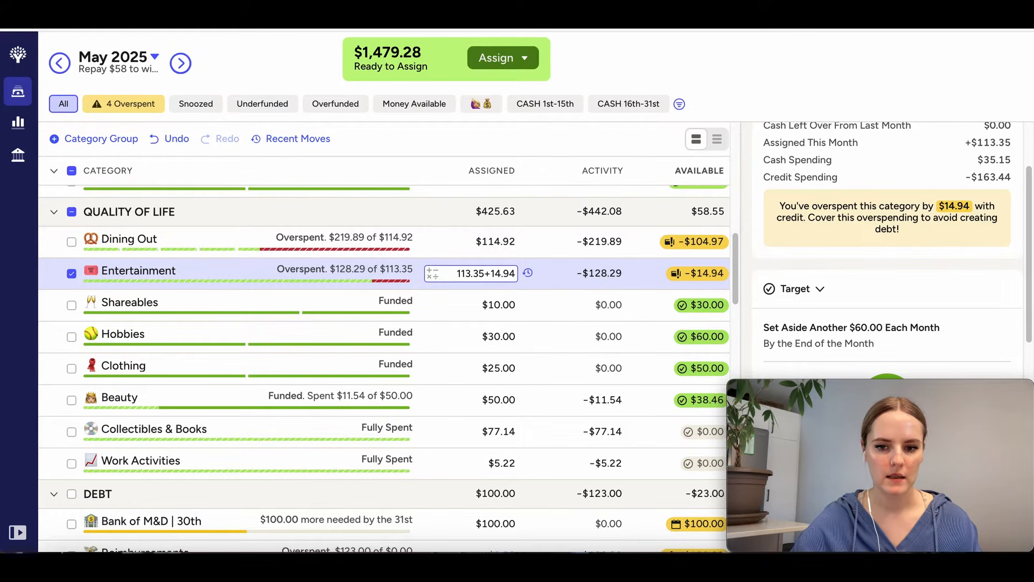
key(Return)
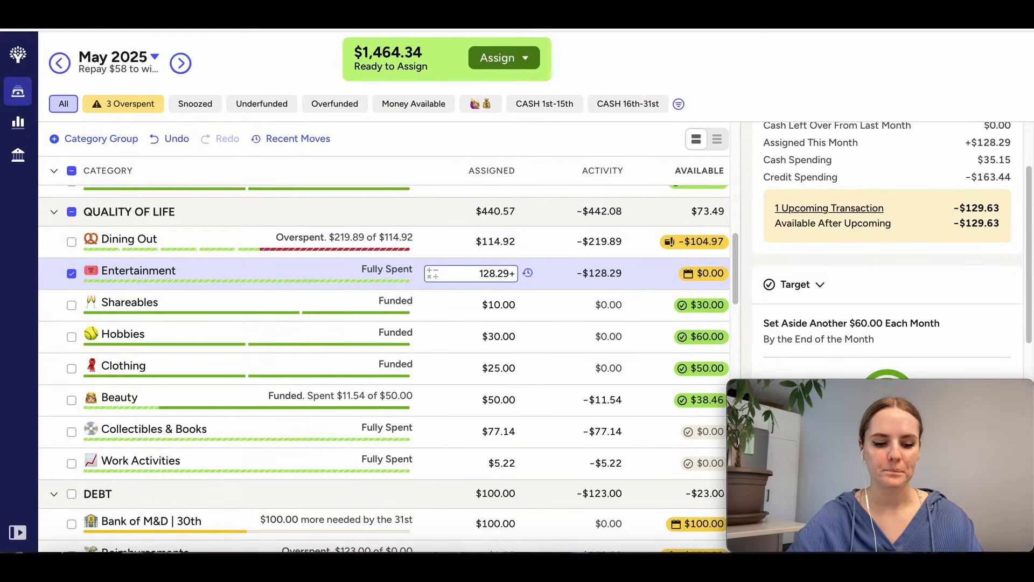
Add twice the upcoming $129.63 transaction to the amount assigned to Entertainment, leaving the category deselected.
text(129.6)
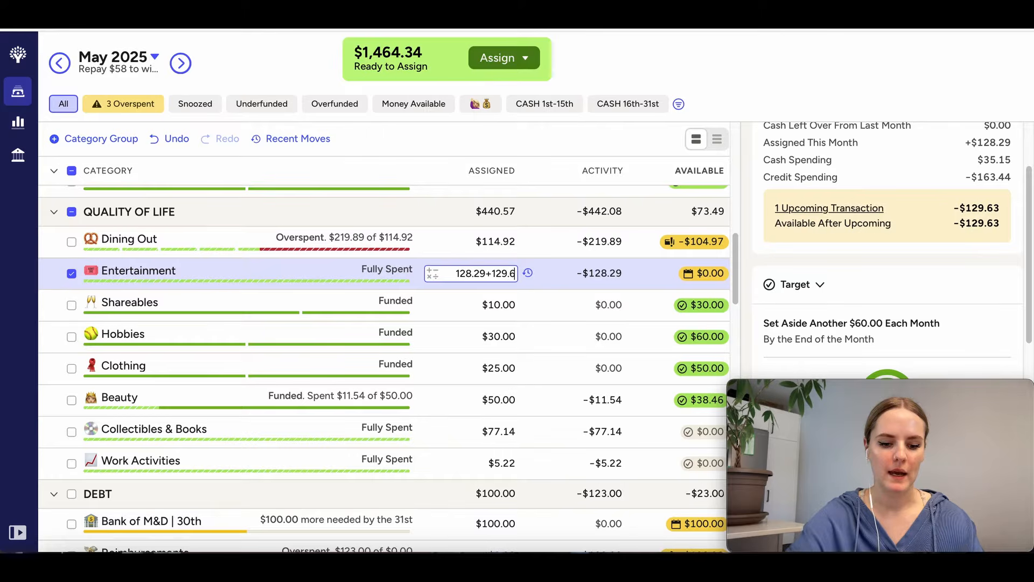
text(3*2)
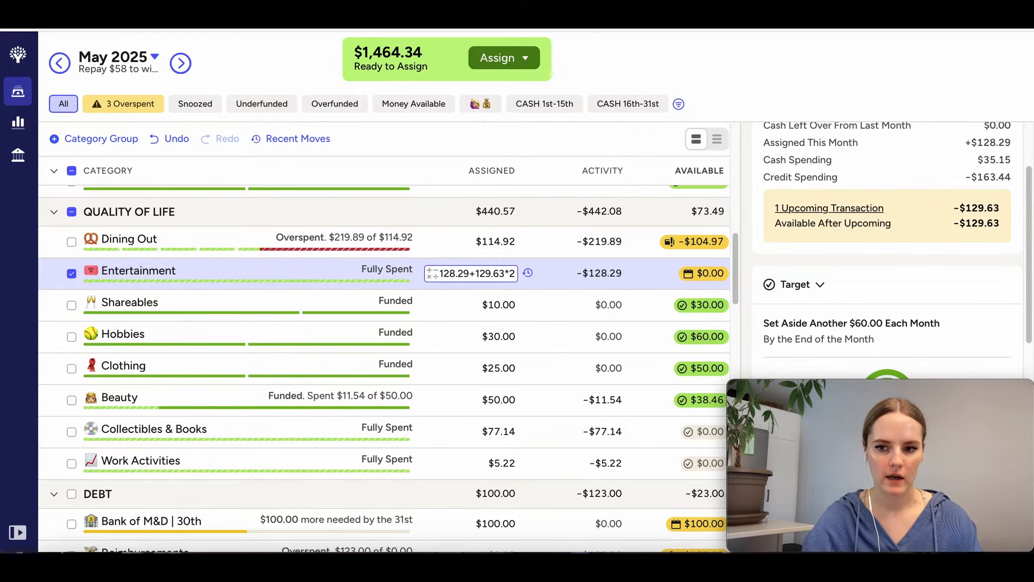
key(Return)
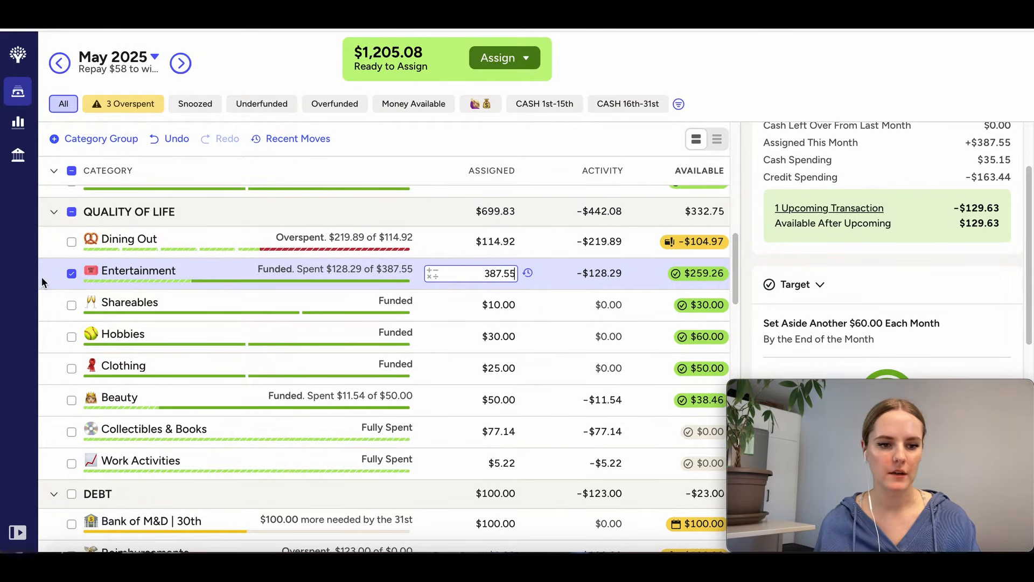
click(71, 274)
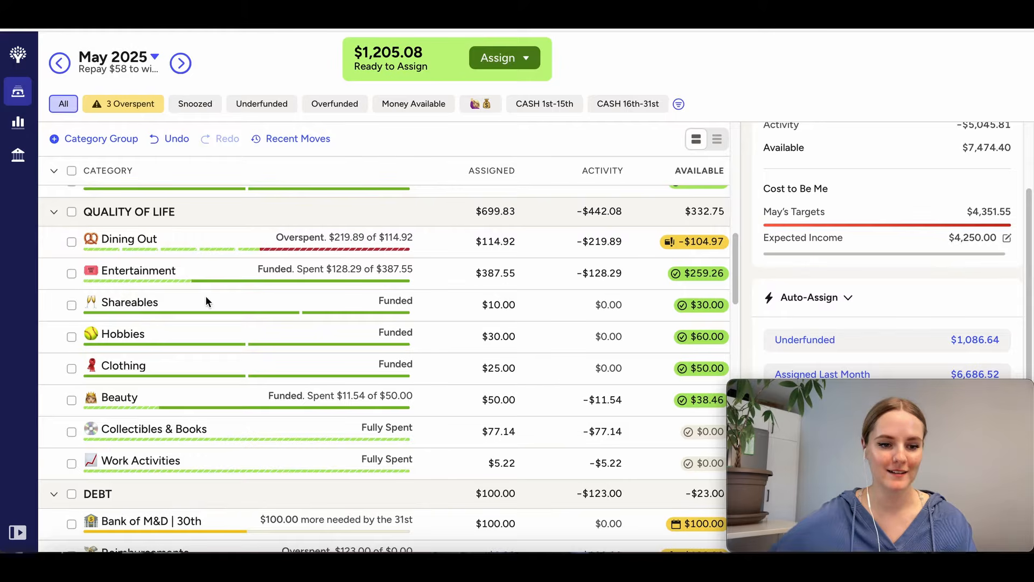
Review the assigned and available amounts across the HOME, VEHICLE, QUALITY OF LIFE and DEBT groups.
scroll(255, 360, down, 1)
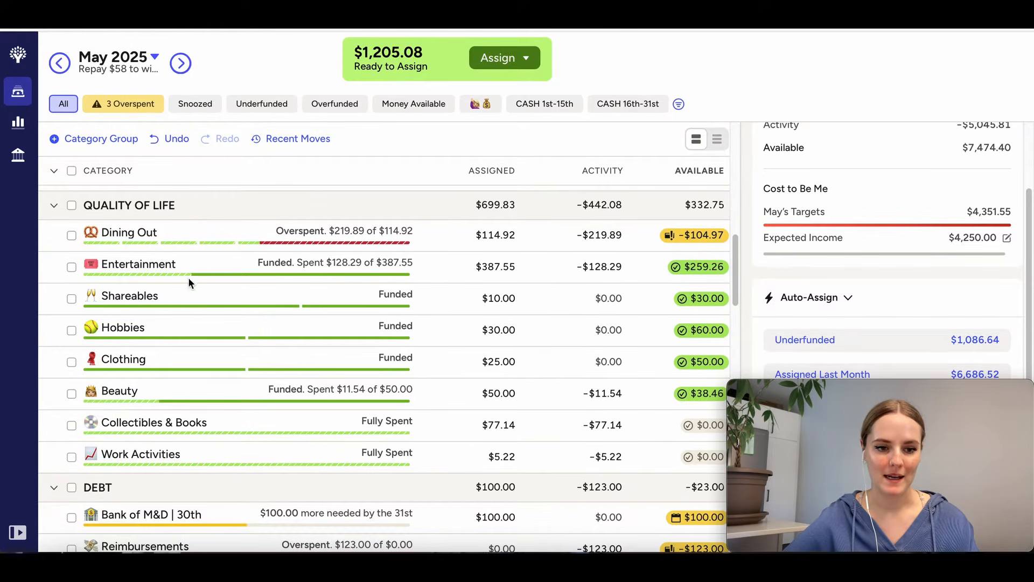
drag(146, 268, 128, 295)
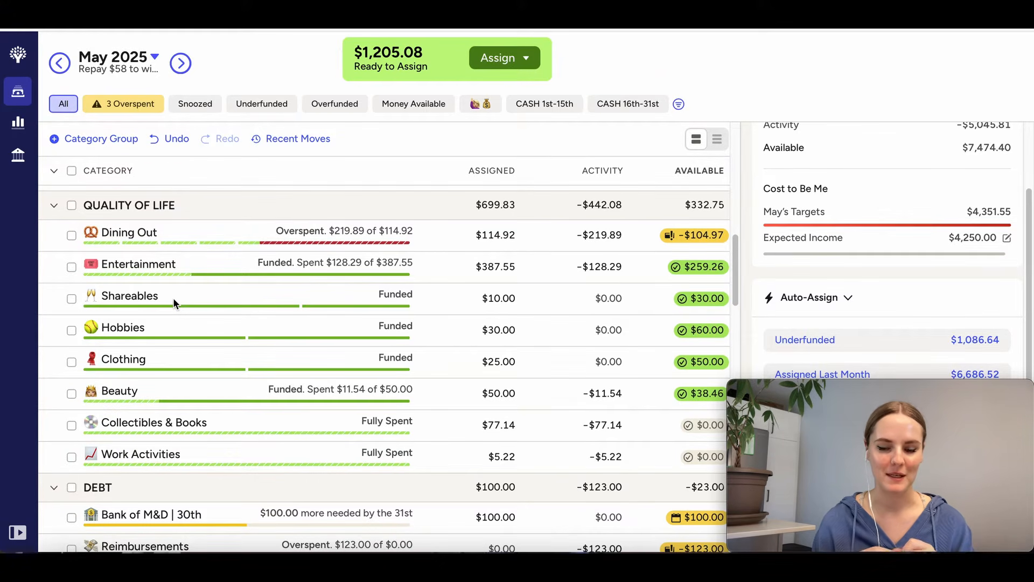
scroll(173, 301, up, 10)
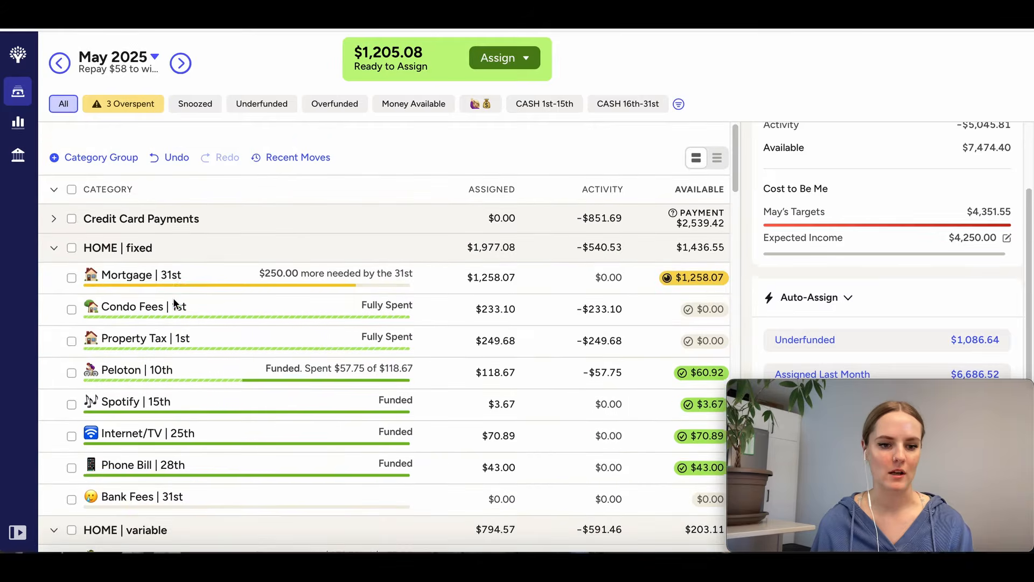
scroll(174, 302, down, 10)
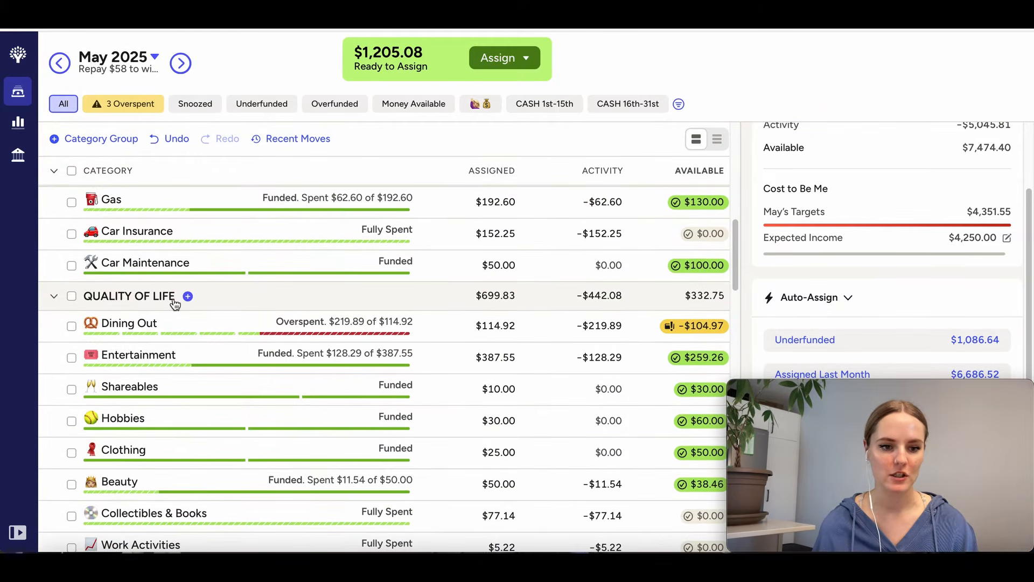
scroll(173, 303, down, 2)
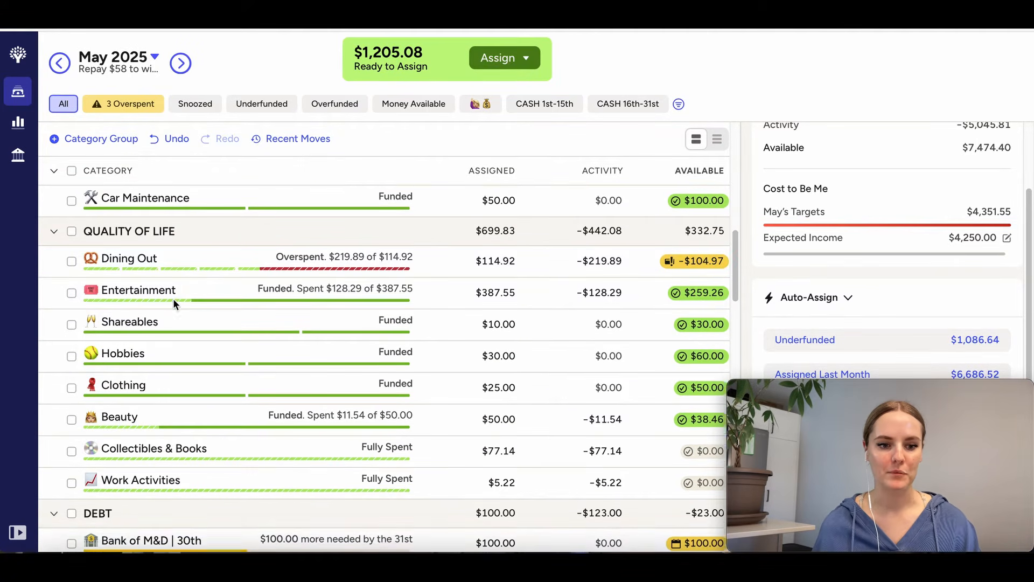
scroll(172, 299, down, 1)
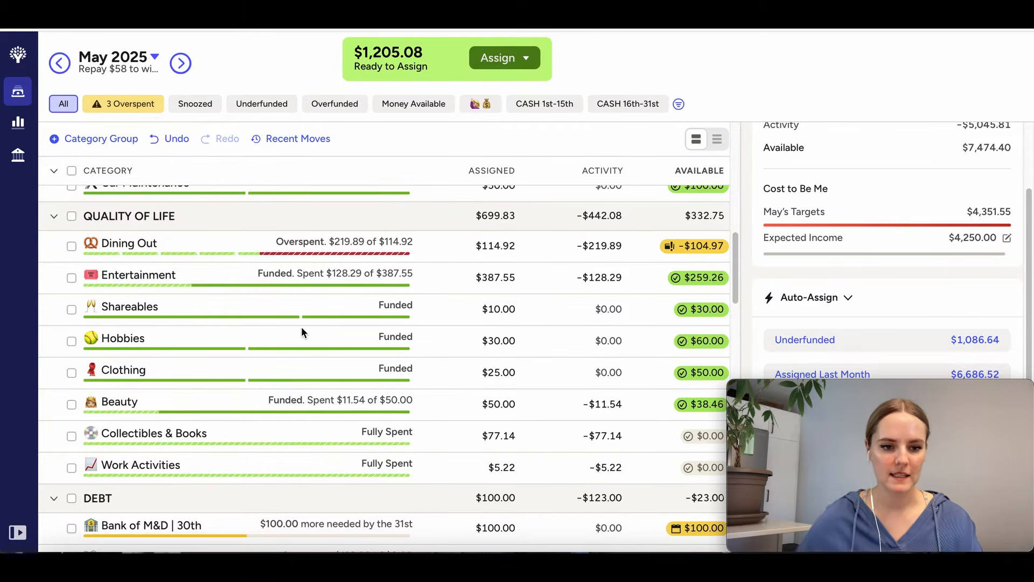
scroll(302, 327, down, 1)
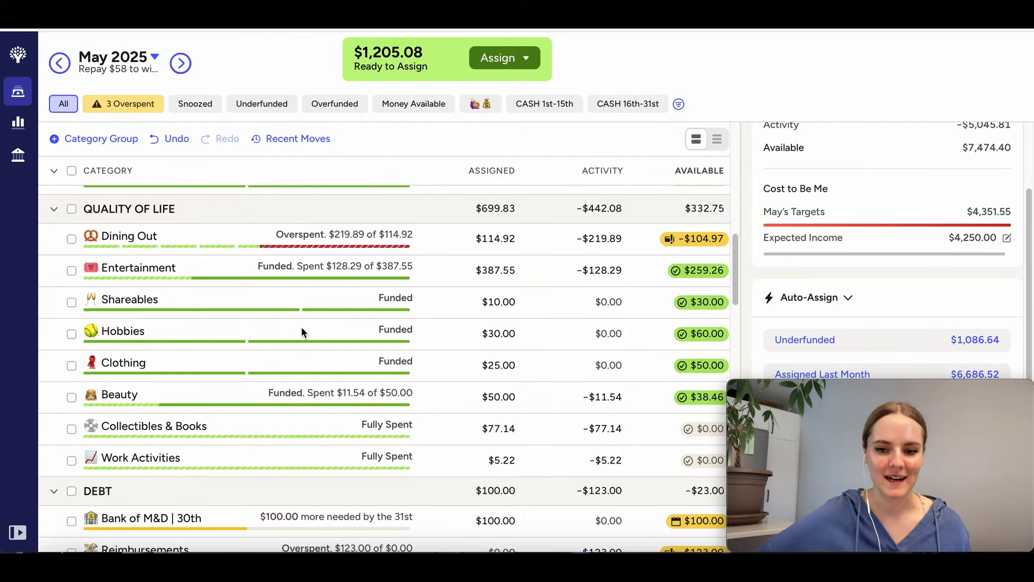
scroll(304, 331, down, 1)
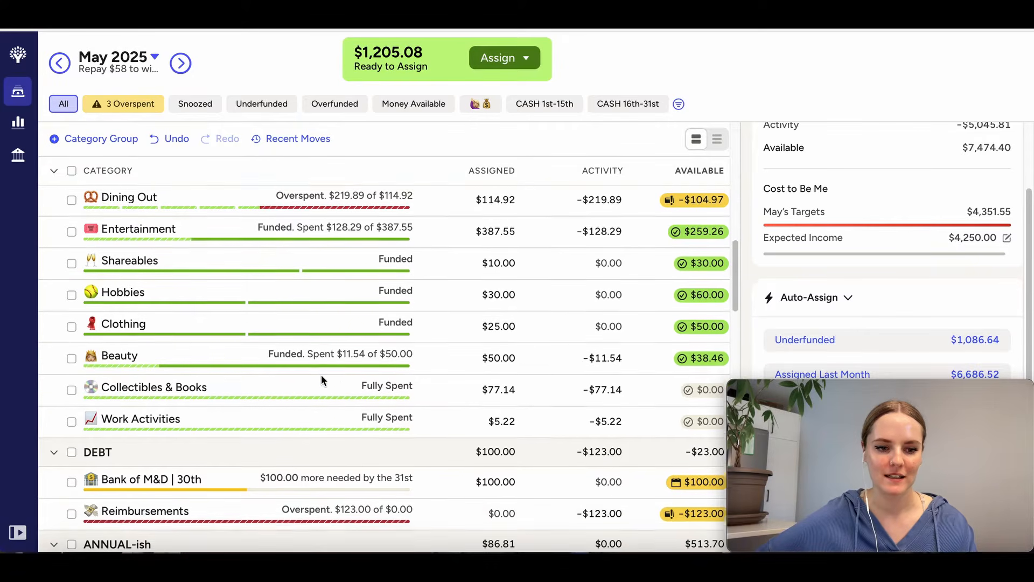
scroll(322, 376, down, 1)
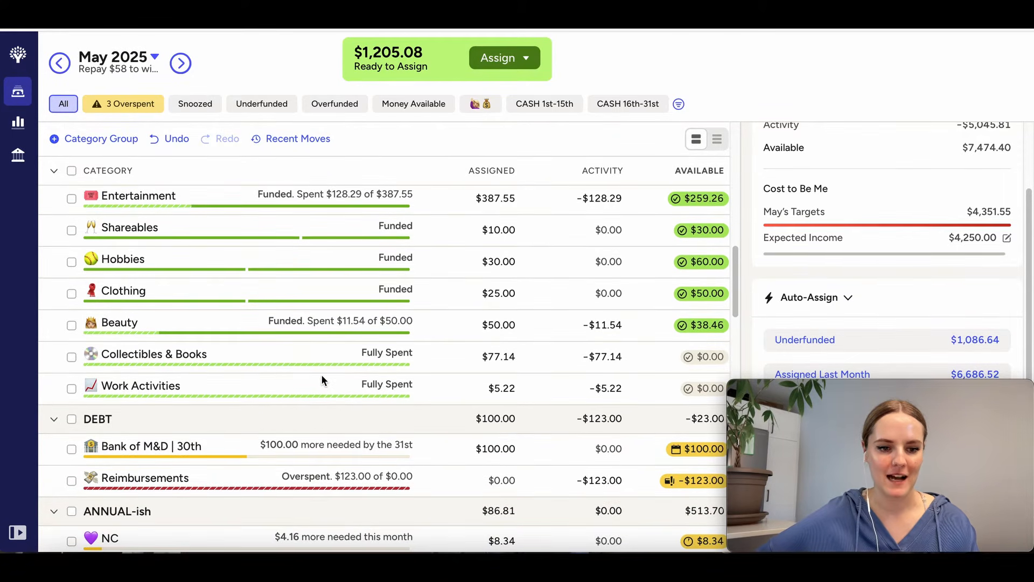
scroll(321, 376, down, 1)
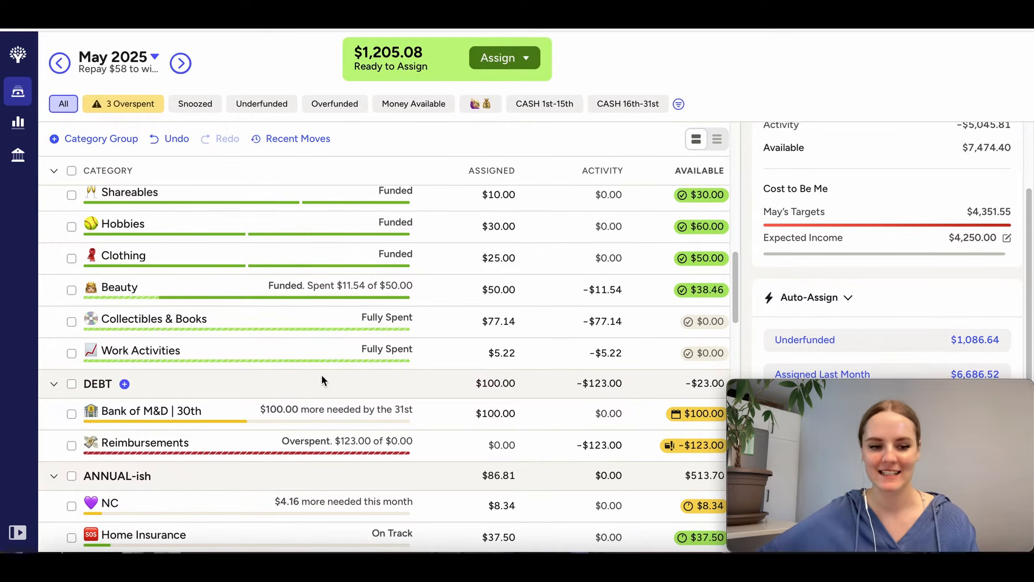
Cover the overspending in Dining Out in the QUALITY OF LIFE group by adding $104.97 to its assigned amount.
scroll(321, 377, up, 3)
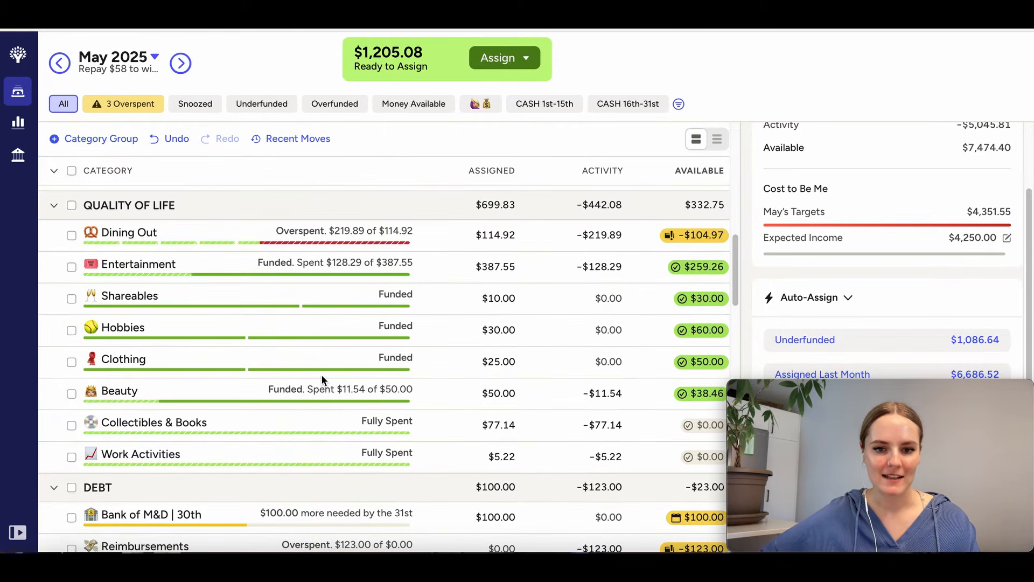
click(496, 235)
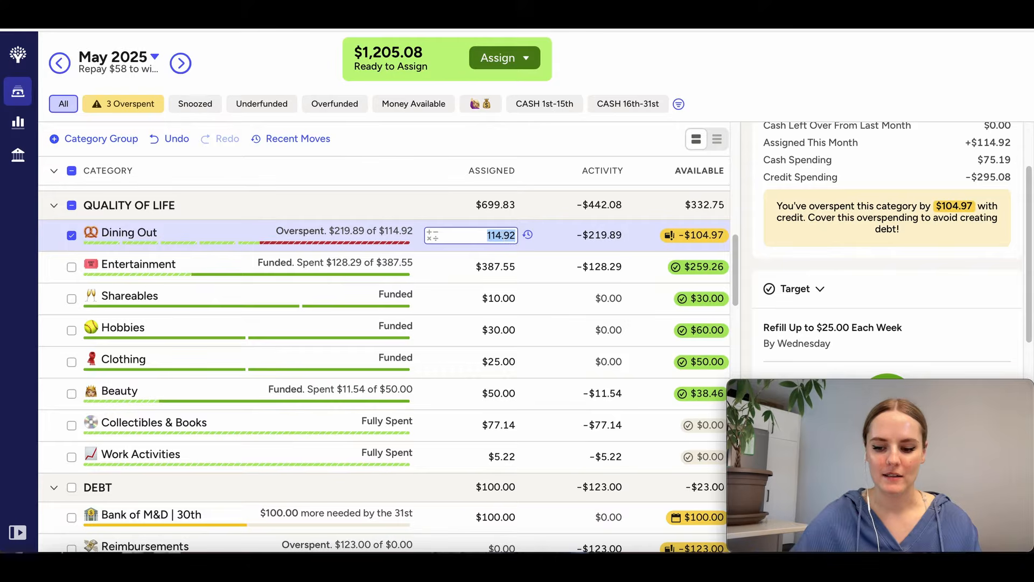
click(515, 235)
text(+104.97)
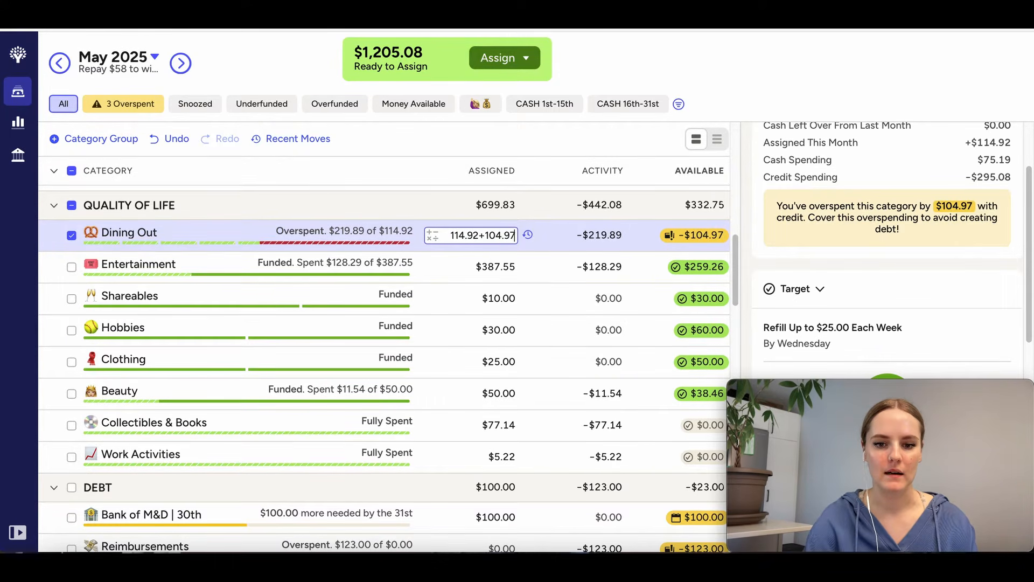
key(Return)
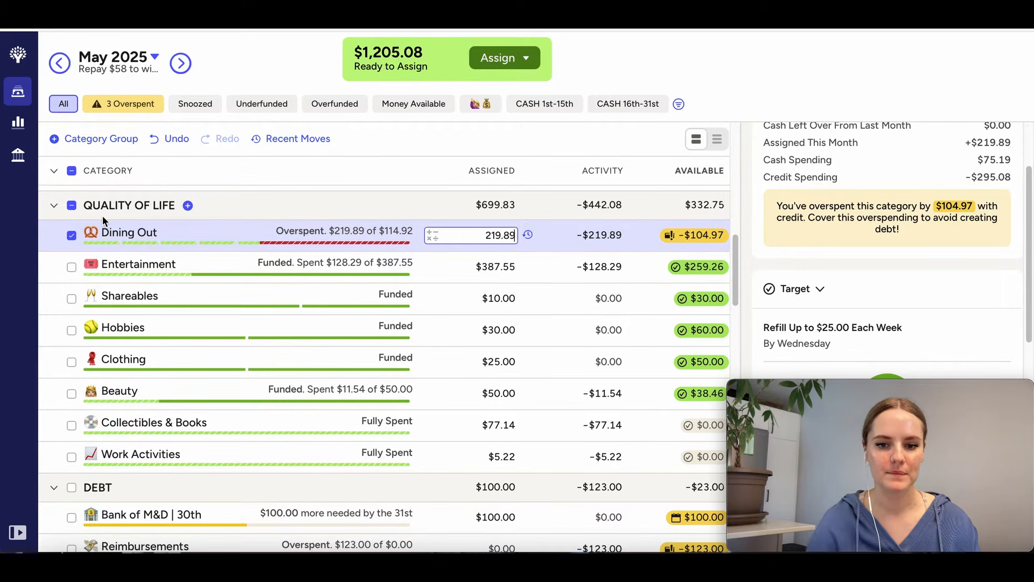
Deselect Dining Out and add $100 to the amount assigned to Bank of M&D | 30th in the DEBT group.
click(71, 236)
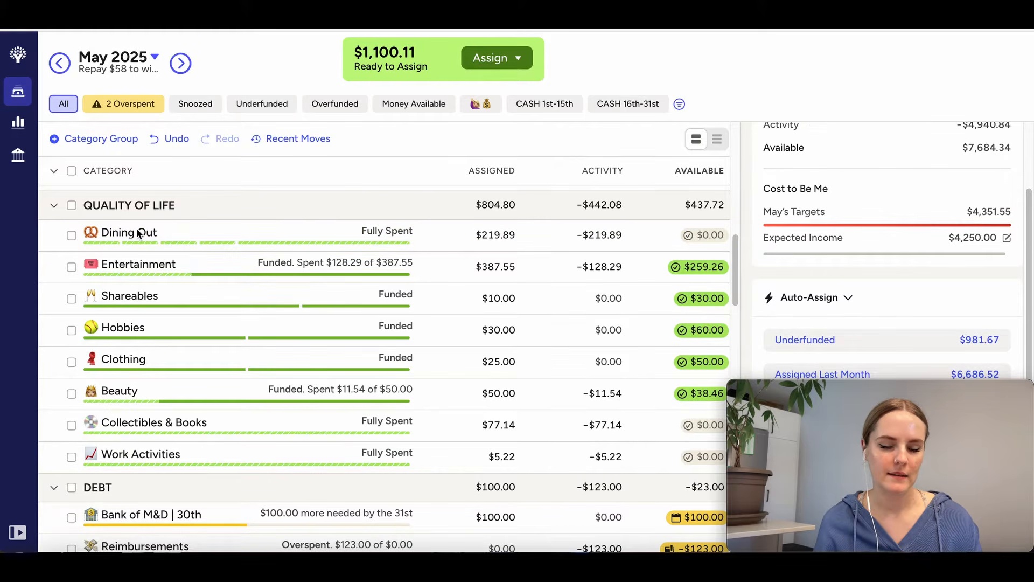
scroll(205, 392, down, 3)
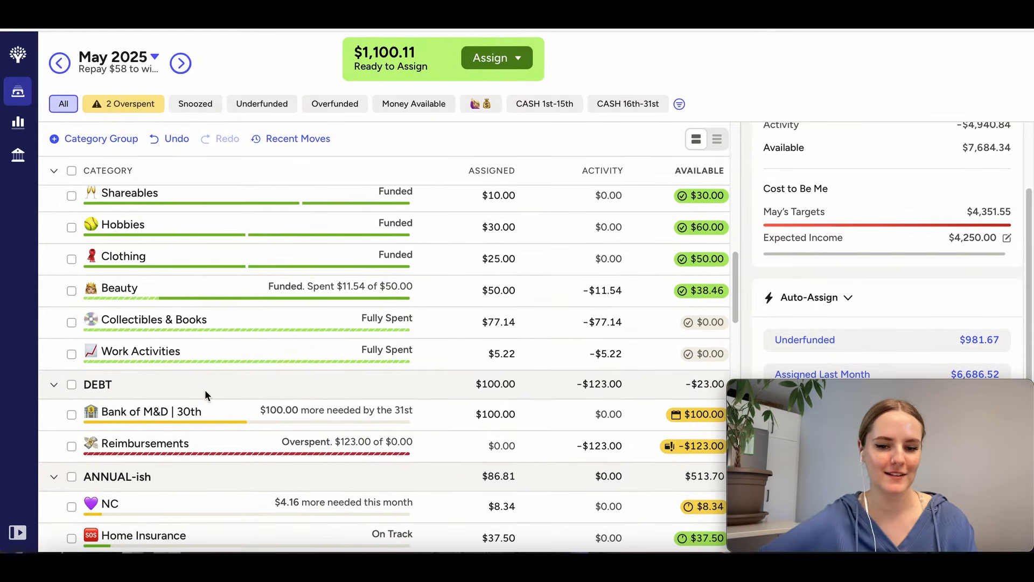
scroll(205, 390, down, 2)
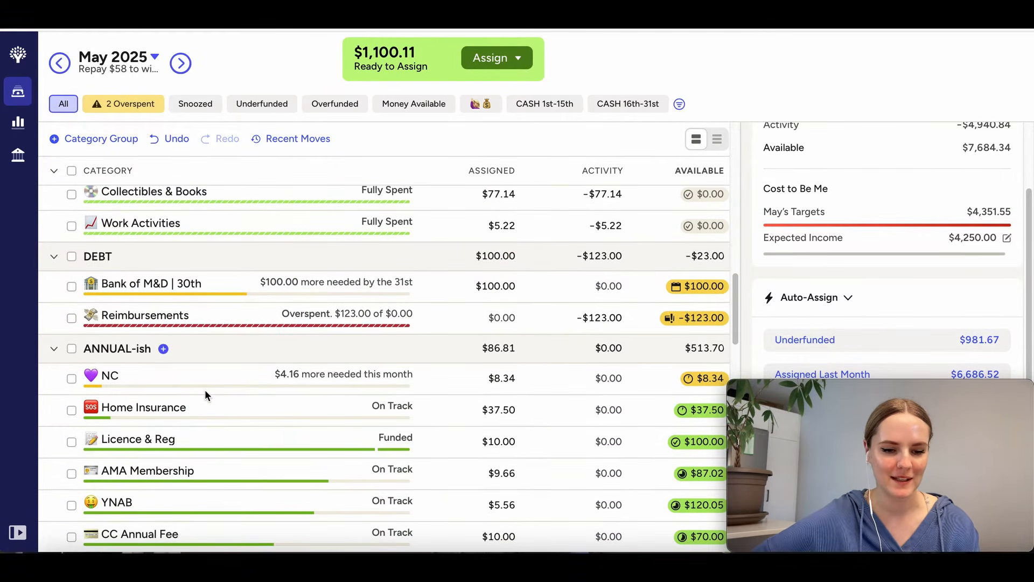
click(496, 275)
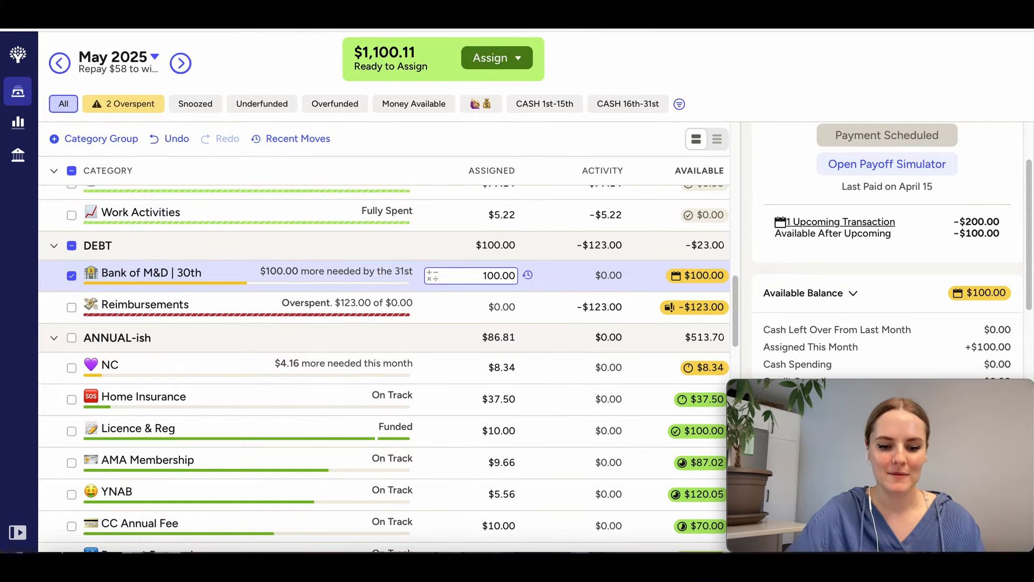
text(+100)
key(Return)
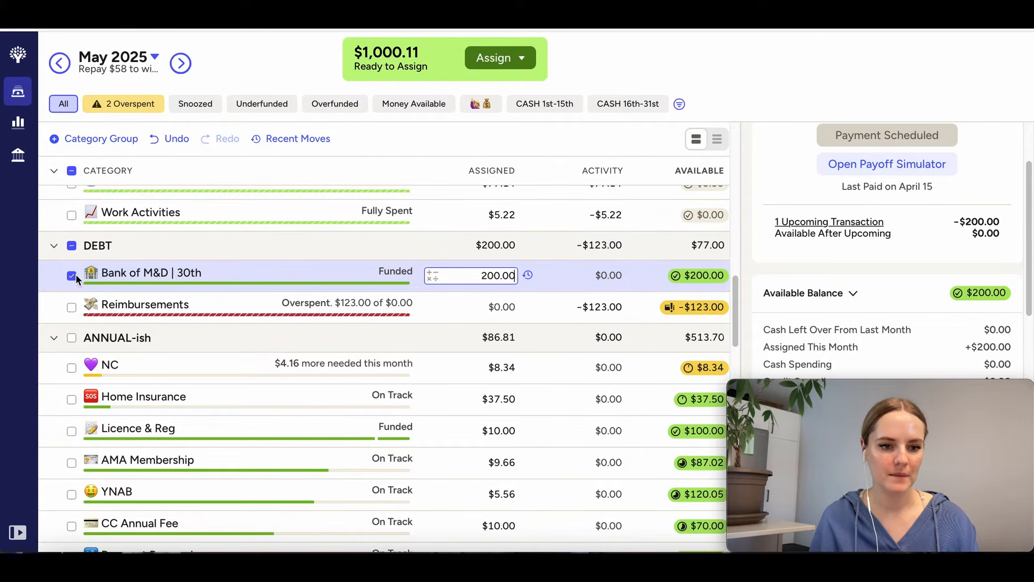
click(71, 276)
Add $4.16 to the amount assigned to NC in the ANNUAL-ish group, leaving the category deselected.
scroll(378, 423, down, 2)
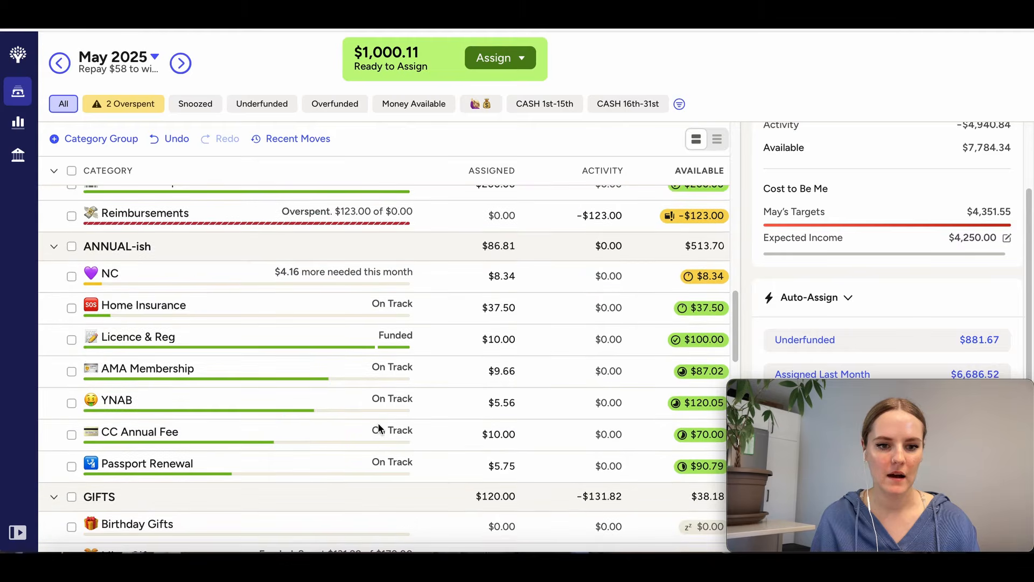
click(503, 260)
key(Right)
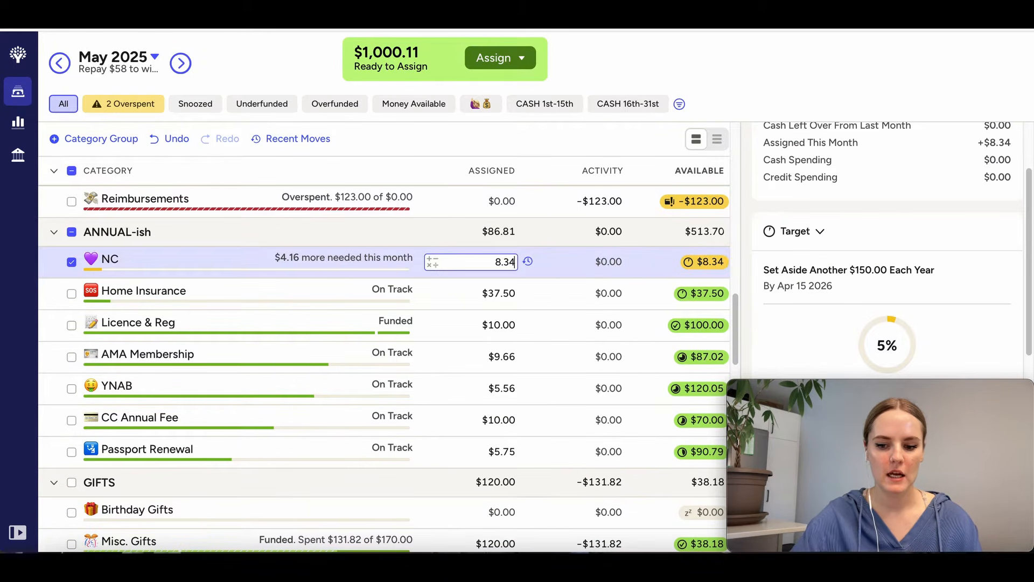
text(+4.16)
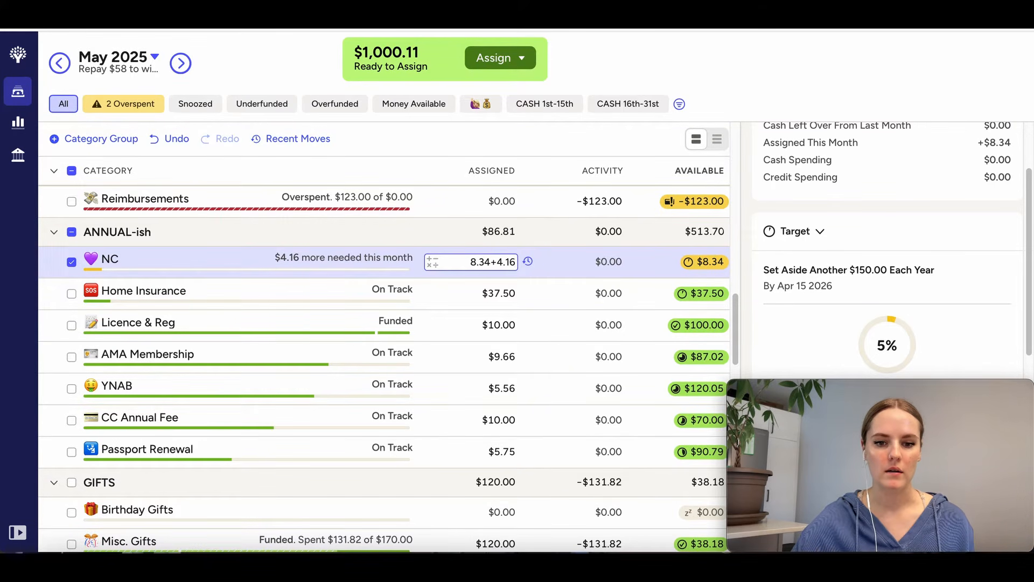
key(Return)
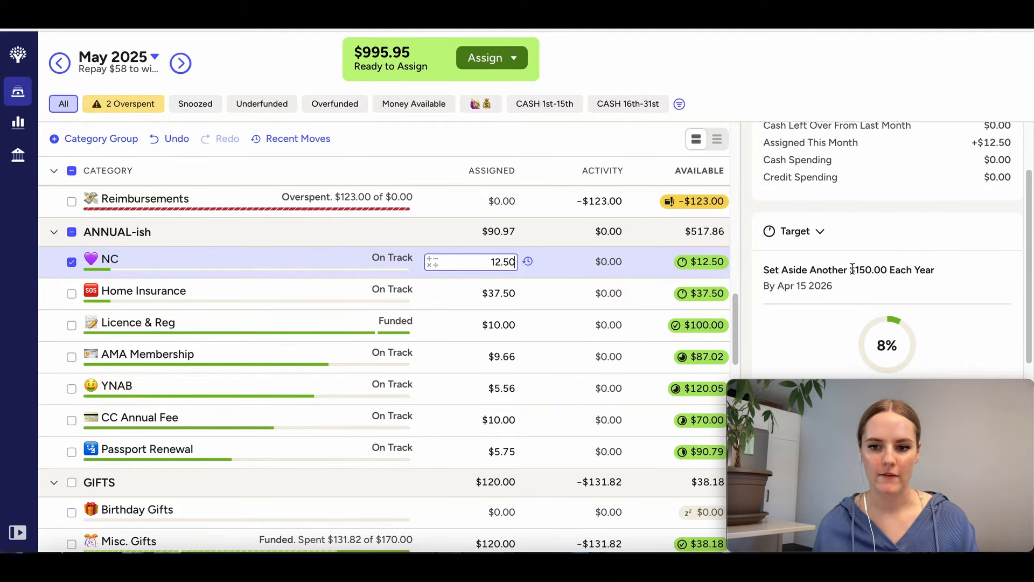
drag(852, 269, 887, 270)
click(769, 345)
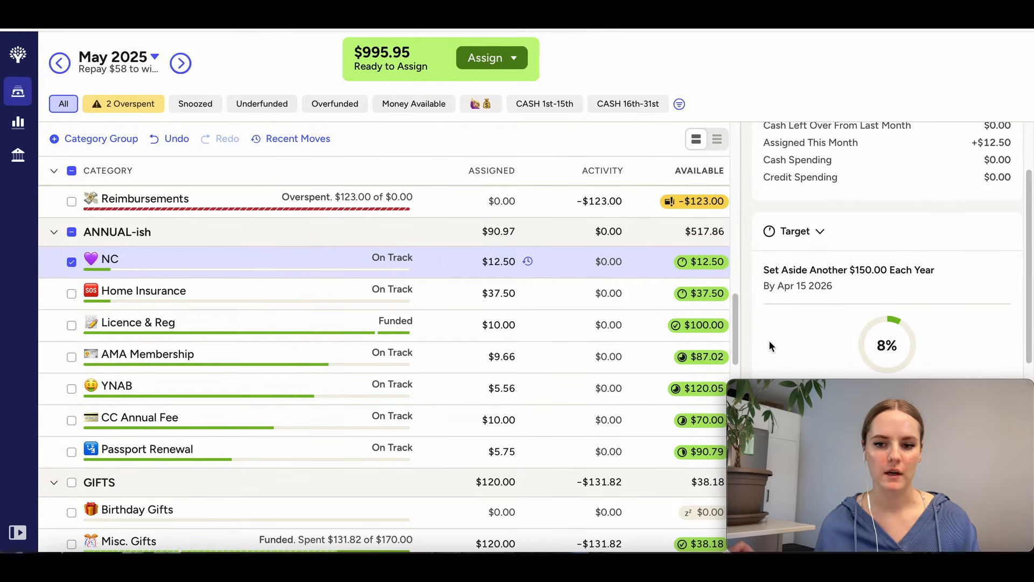
click(70, 261)
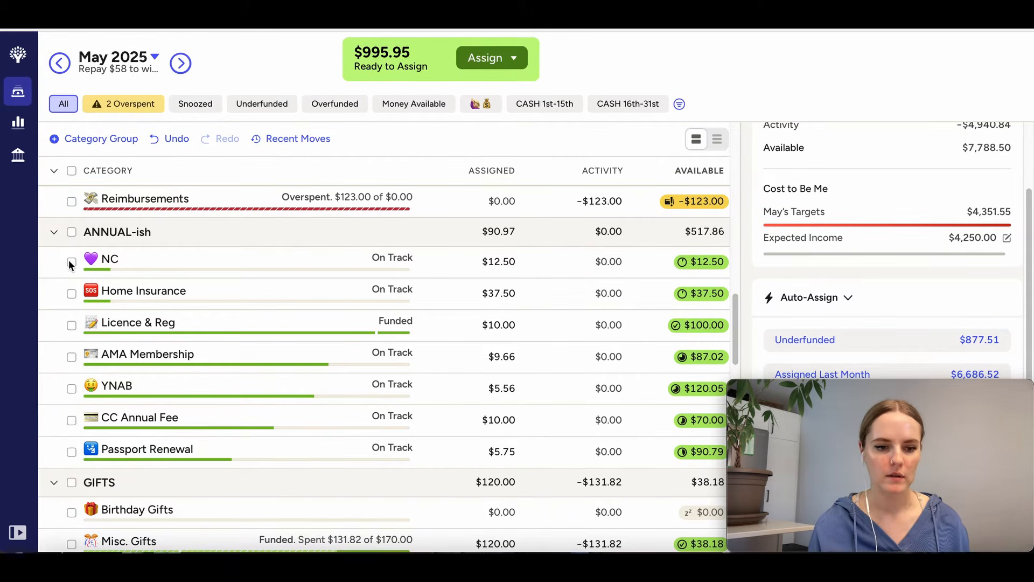
click(150, 260)
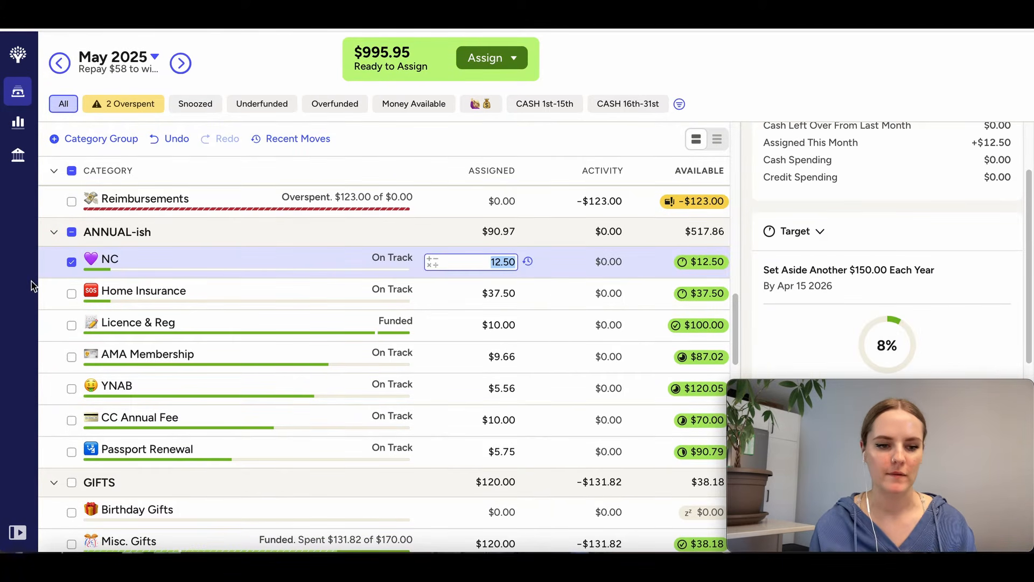
click(76, 260)
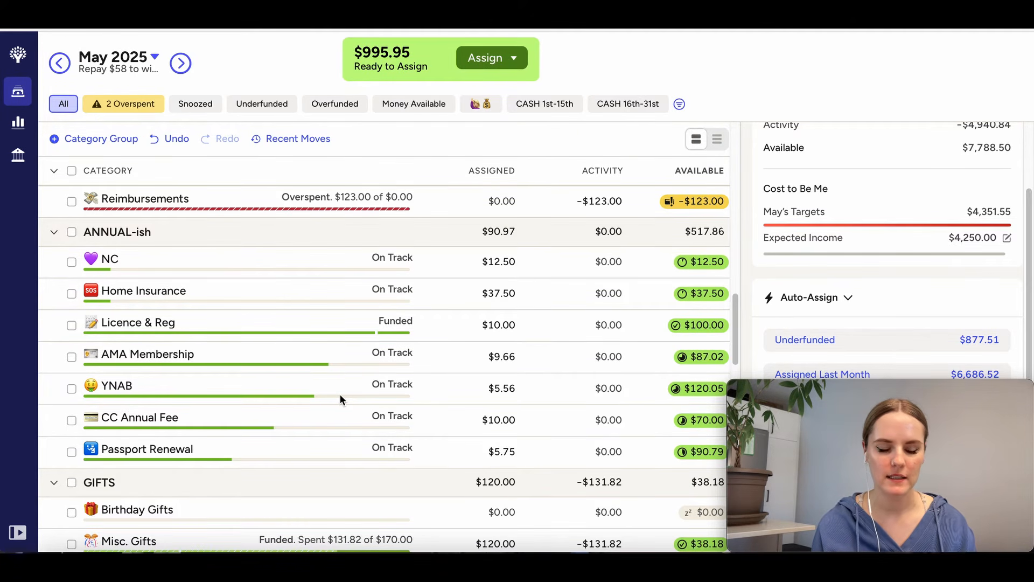
Raise the available balance of Misc. Gifts in the GIFTS group to $50 by adding 50 minus 38.18 to its assigned amount.
scroll(341, 397, down, 2)
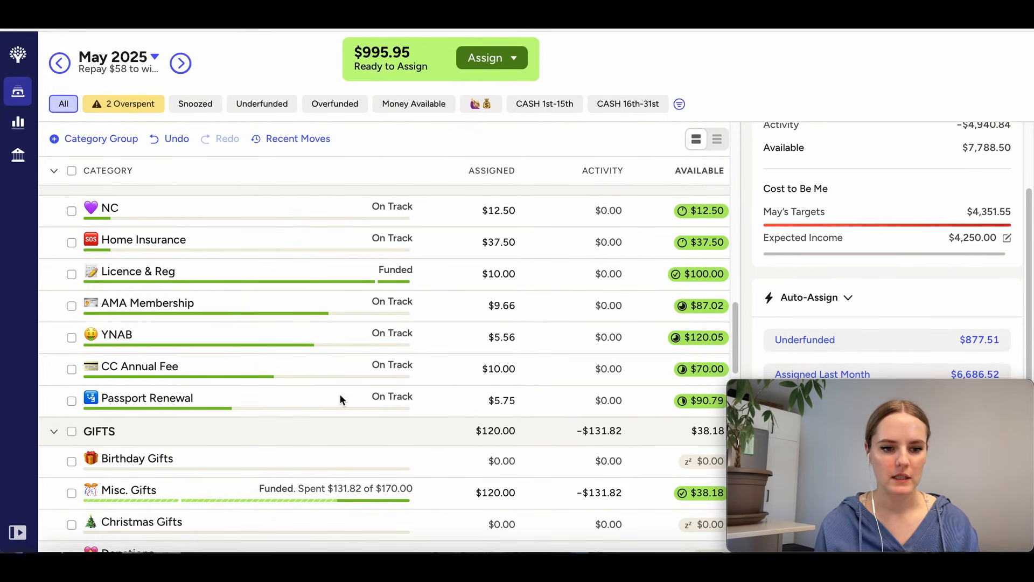
scroll(340, 399, down, 2)
scroll(341, 399, down, 3)
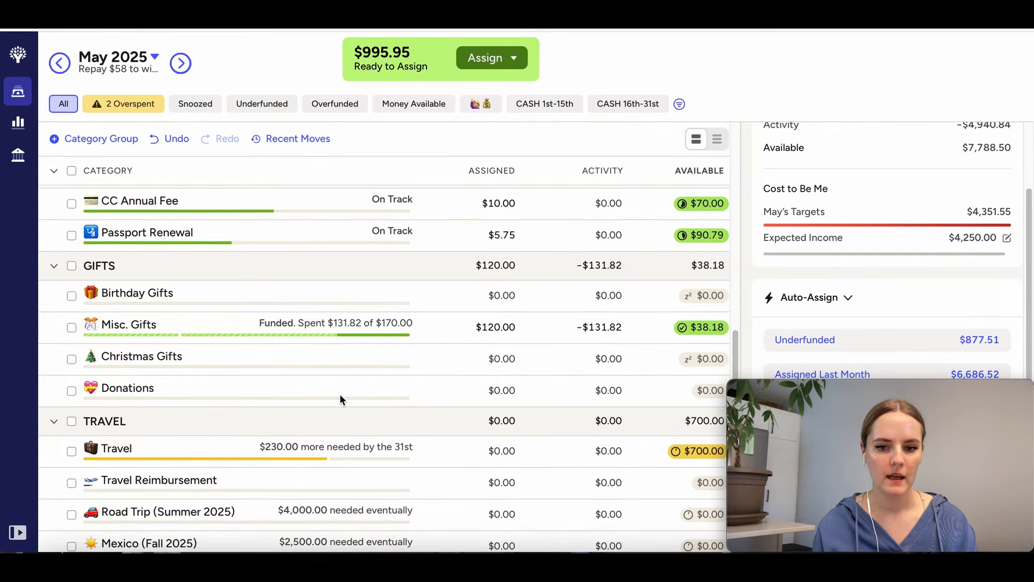
scroll(340, 399, down, 1)
click(501, 285)
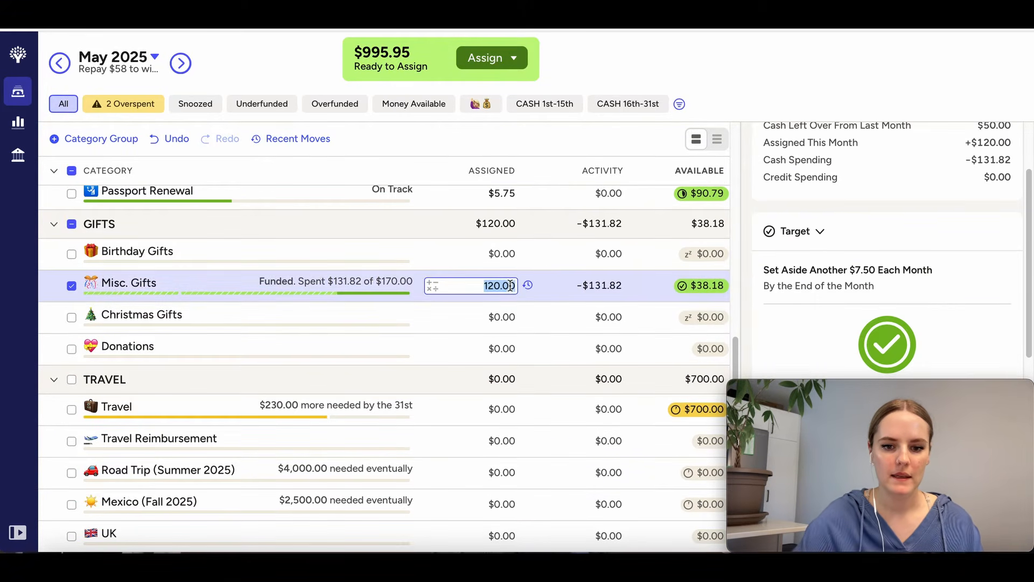
key(Right)
text(+50)
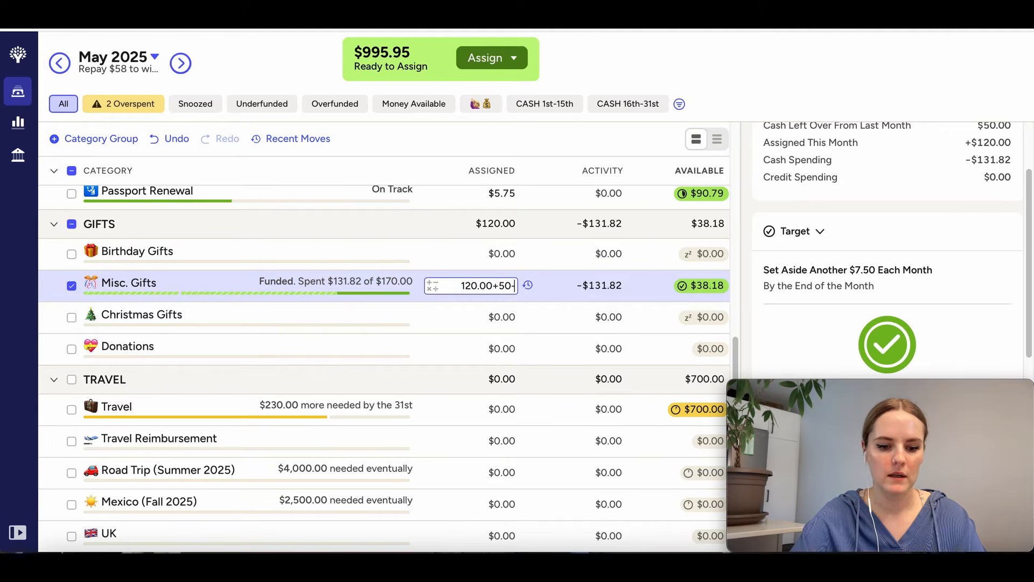
text(-38.18)
key(Return)
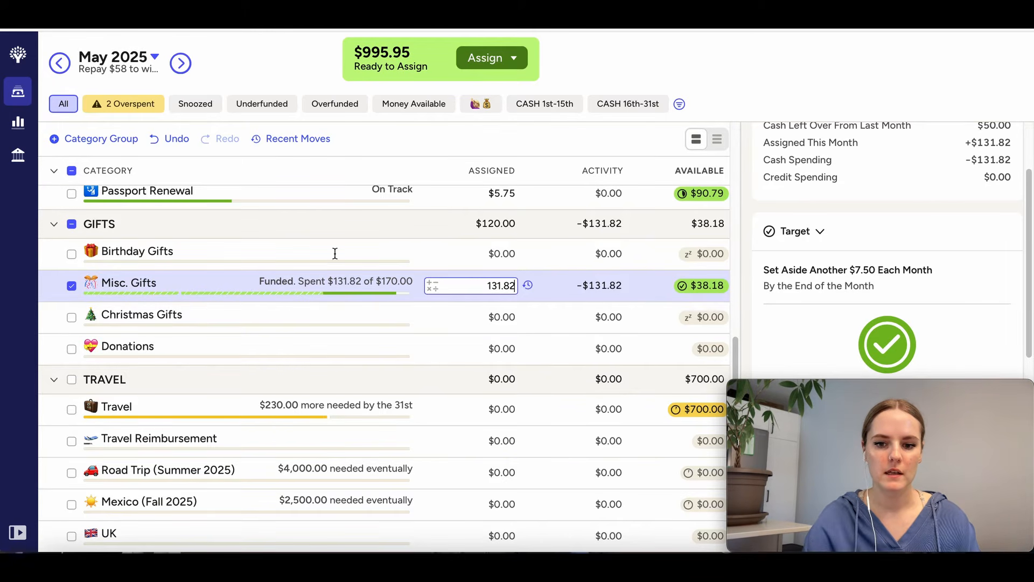
click(72, 285)
click(71, 286)
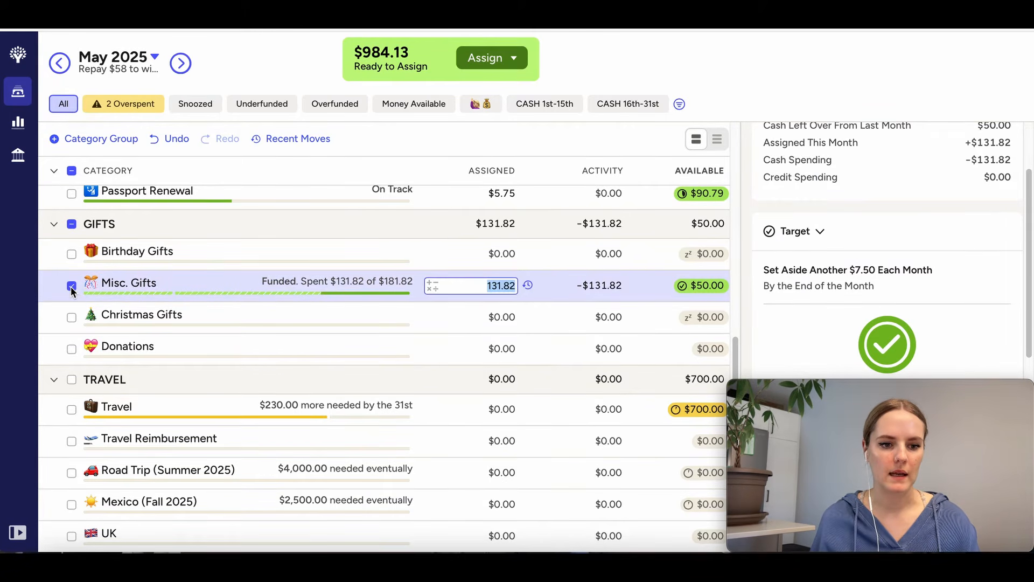
click(72, 286)
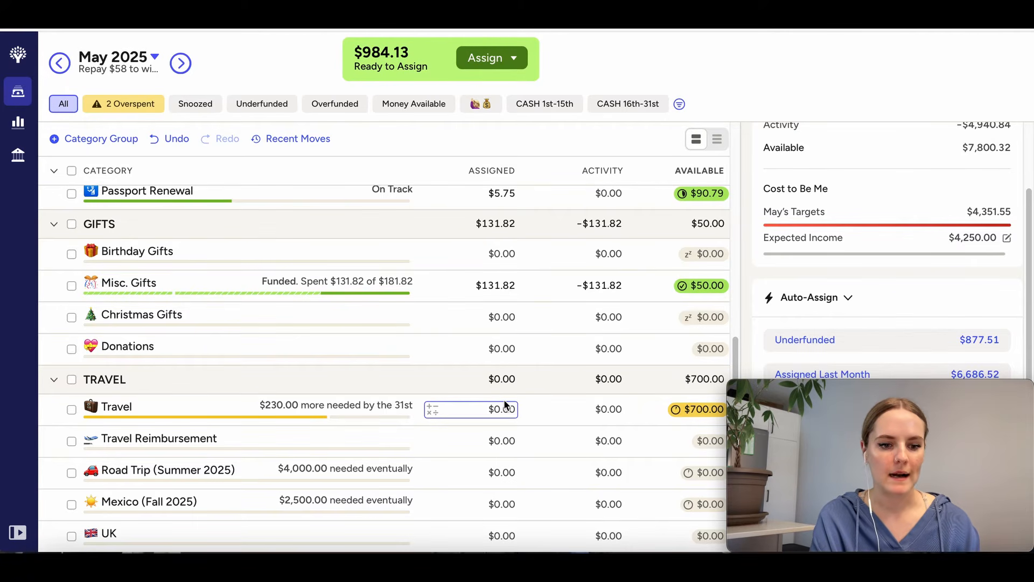
Assign $200 to the Travel category in the TRAVEL group.
scroll(423, 426, down, 1)
scroll(423, 426, down, 2)
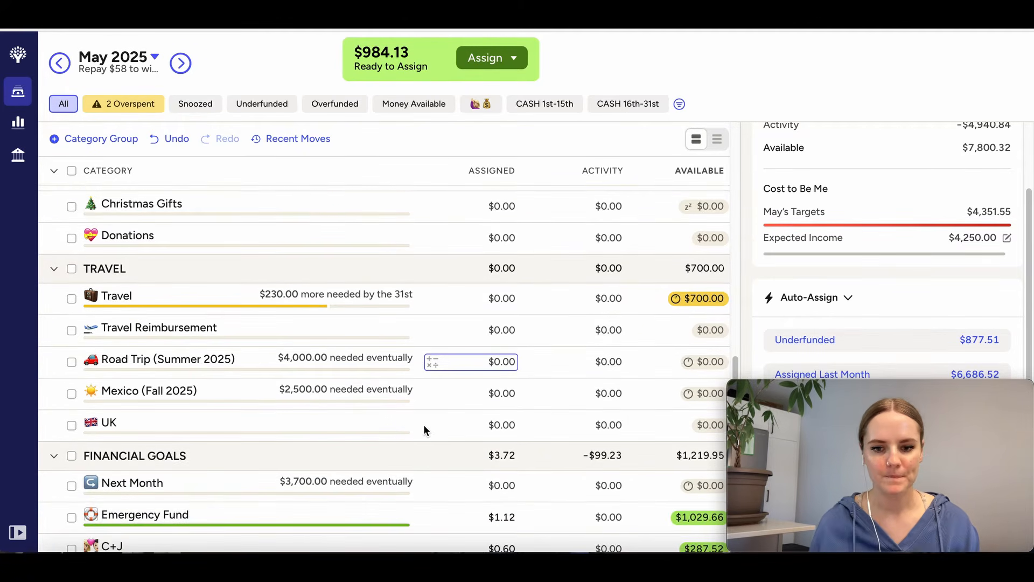
click(496, 265)
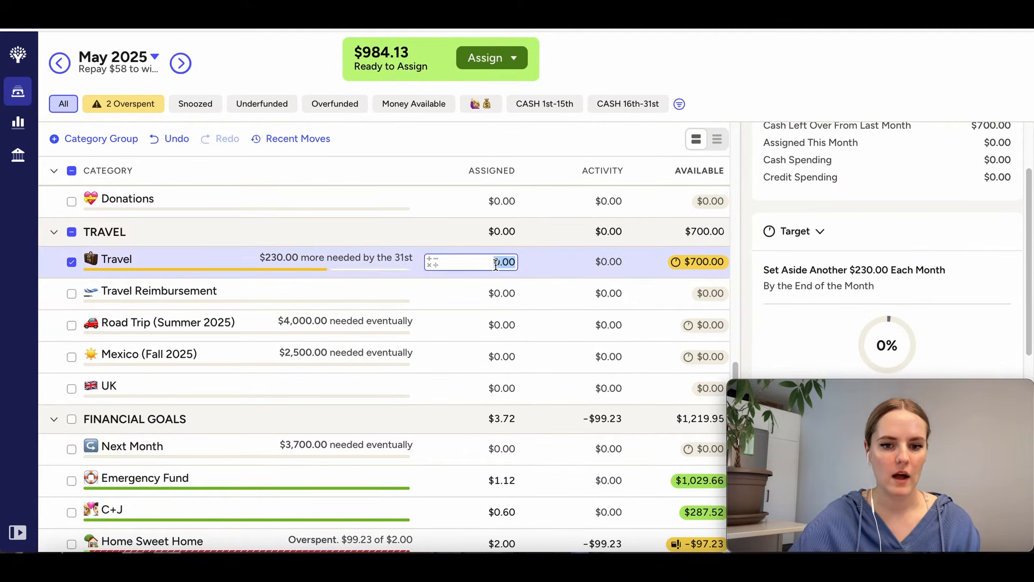
text(200)
key(Return)
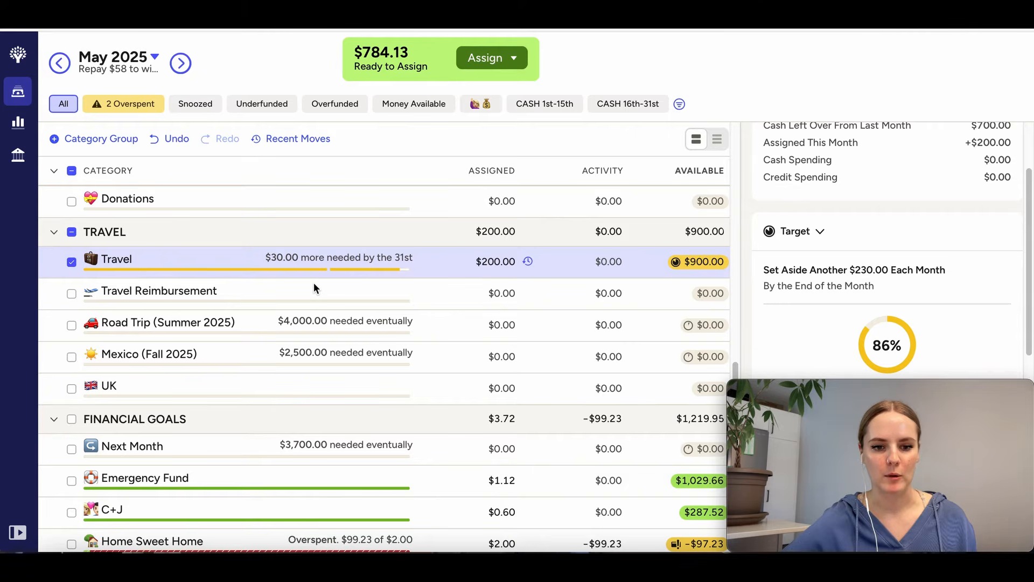
Snooze the Travel category's target for this month and deselect the category.
scroll(865, 268, down, 5)
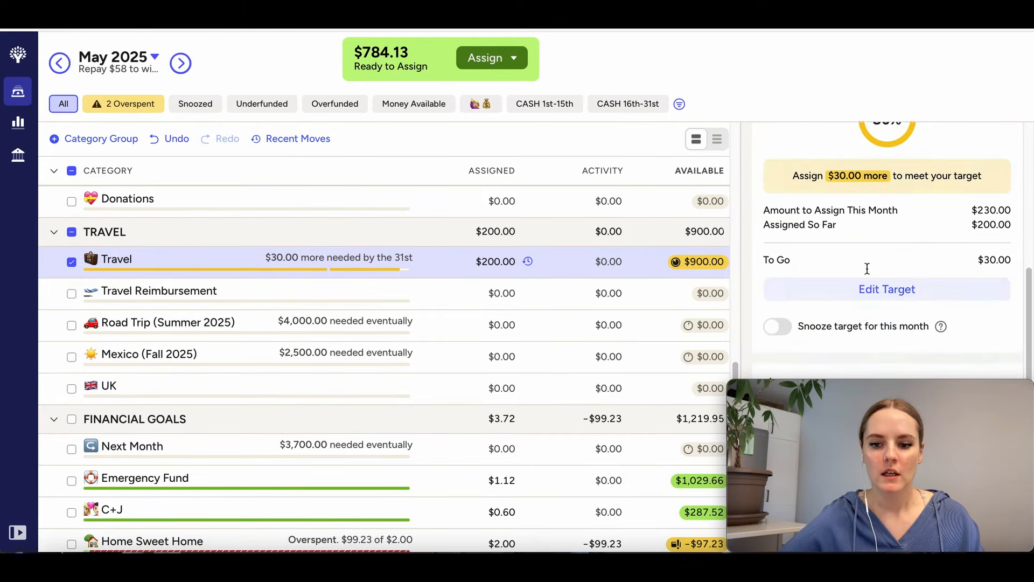
click(779, 254)
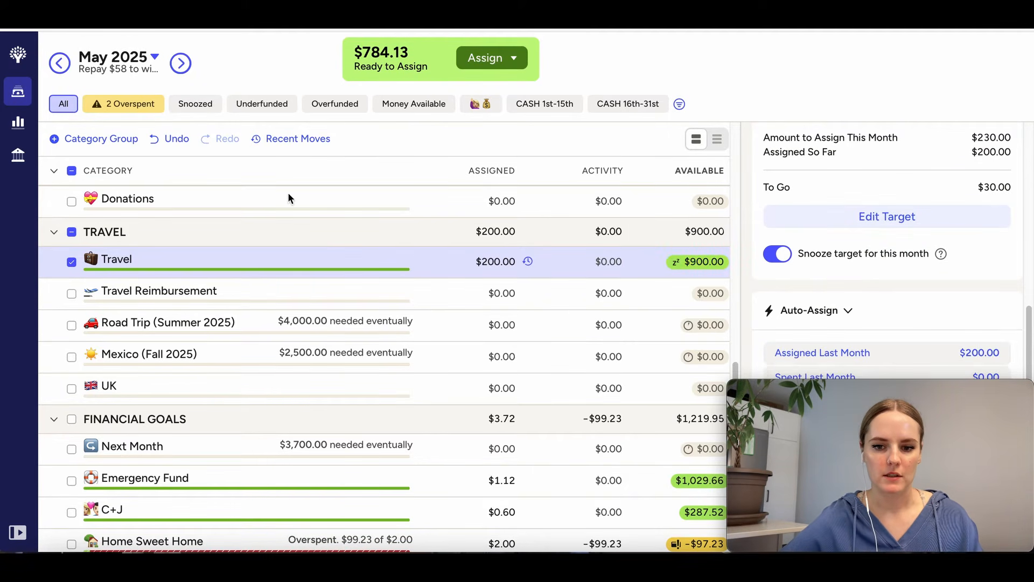
click(75, 261)
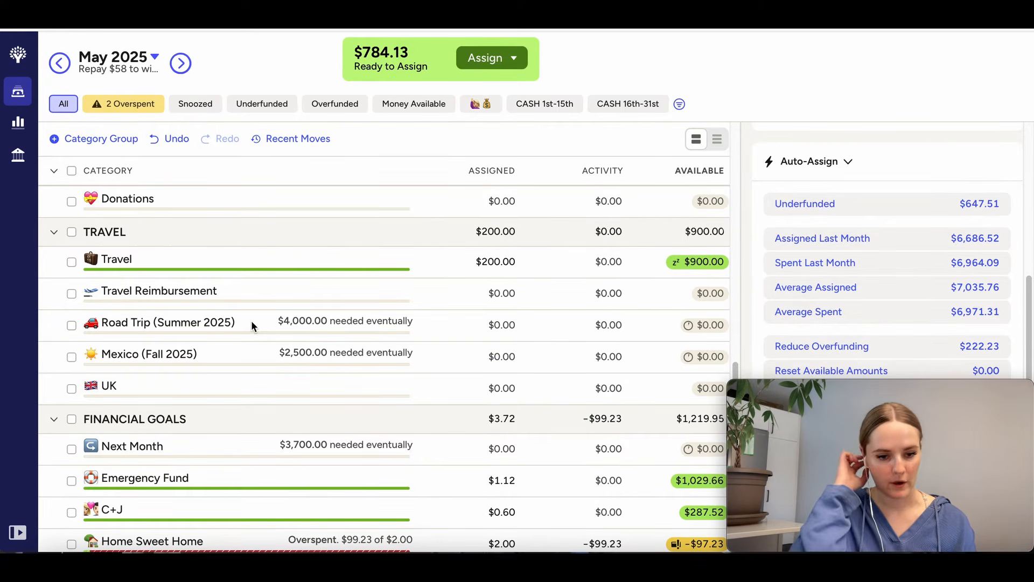
Move $5.00 from Furniture in the SINKING FUNDS group to the overspent Home Sweet Home category in FINANCIAL GOALS.
scroll(251, 325, down, 5)
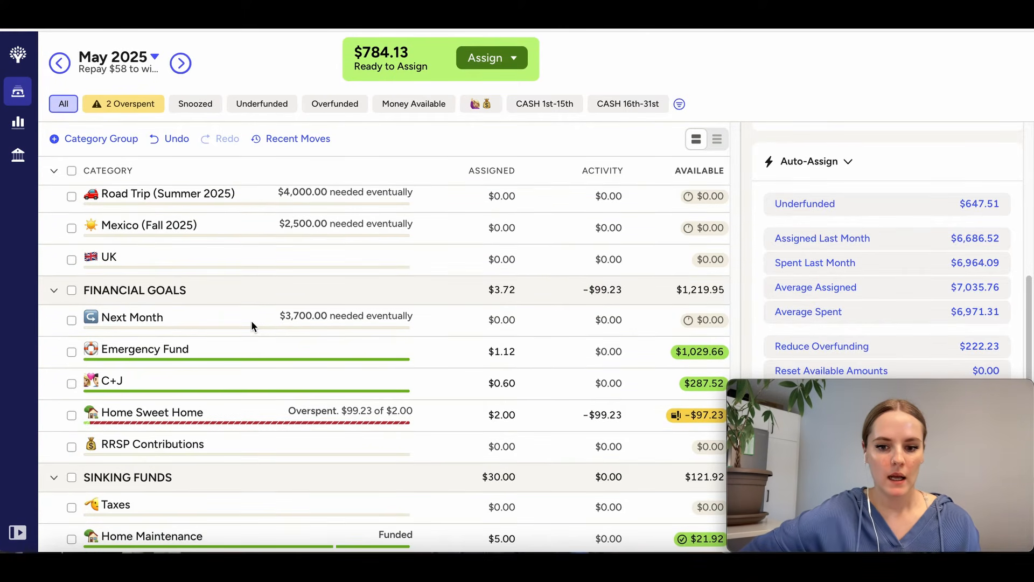
scroll(251, 323, down, 2)
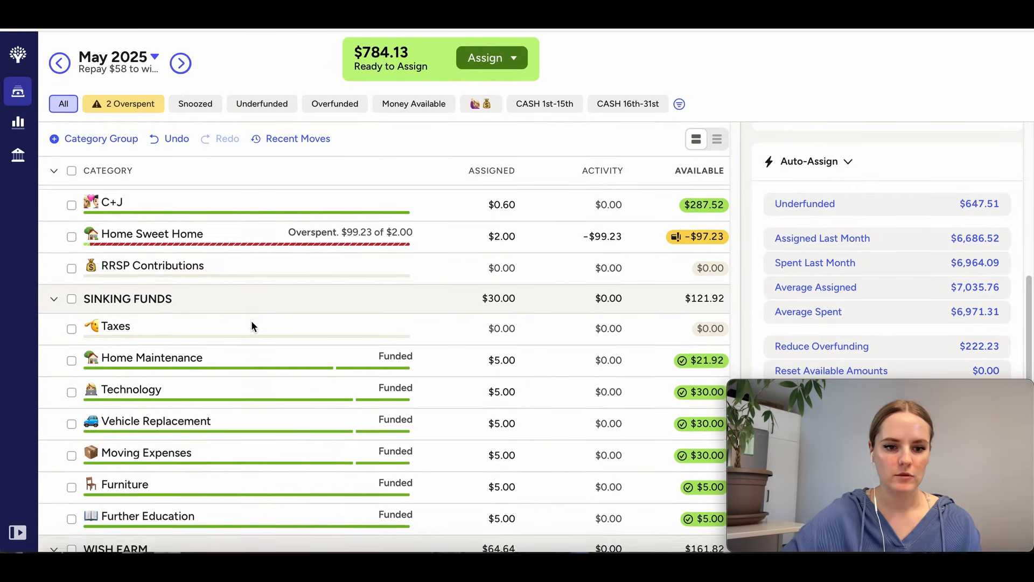
scroll(427, 401, down, 2)
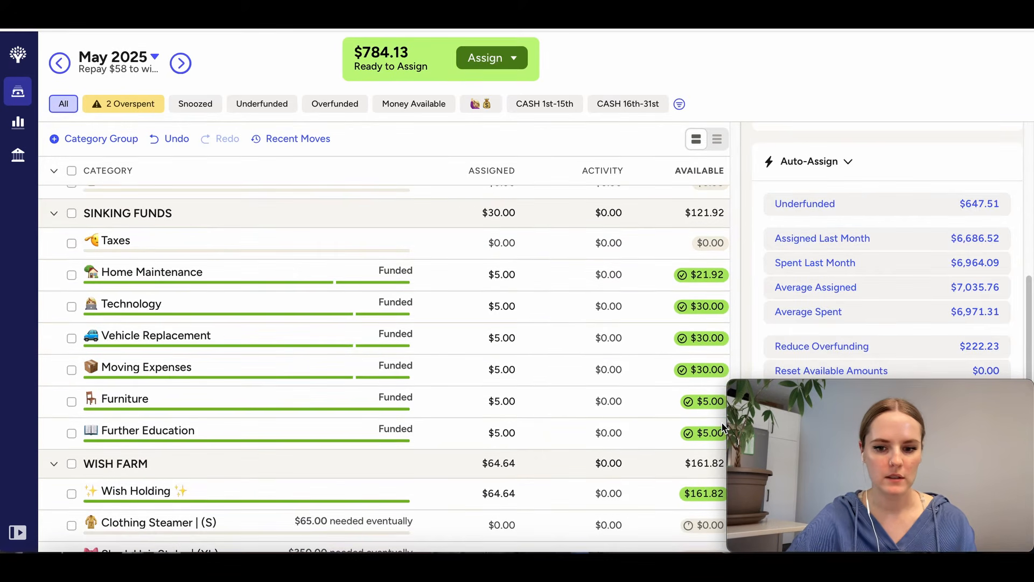
click(702, 401)
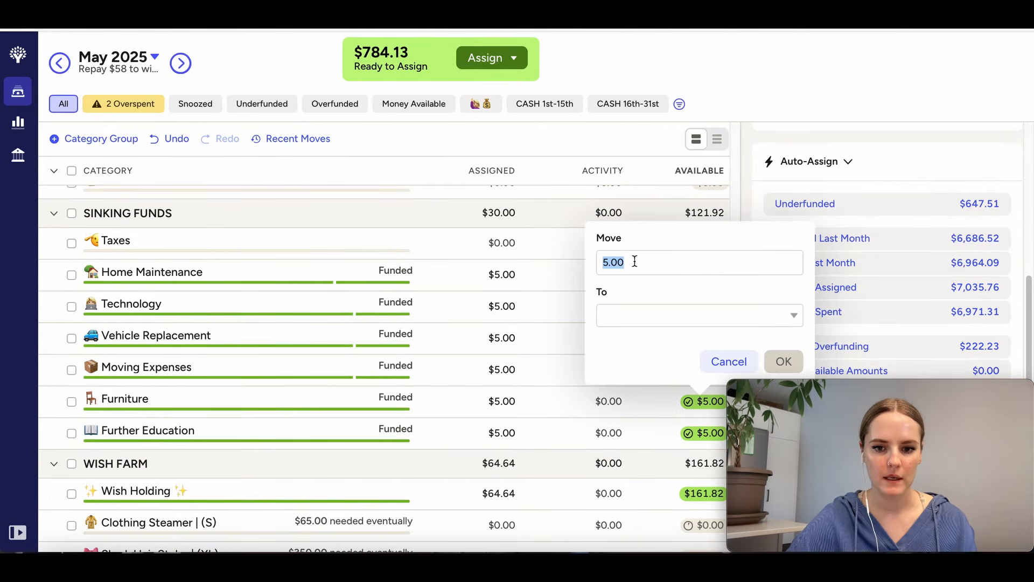
click(612, 313)
text(home)
scroll(625, 200, down, 3)
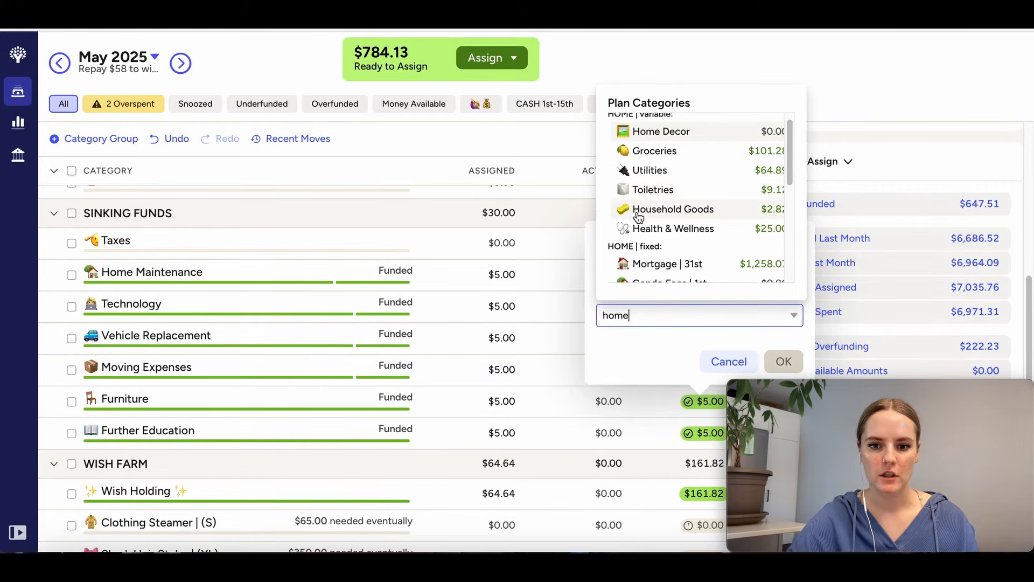
scroll(639, 217, up, 3)
text(s)
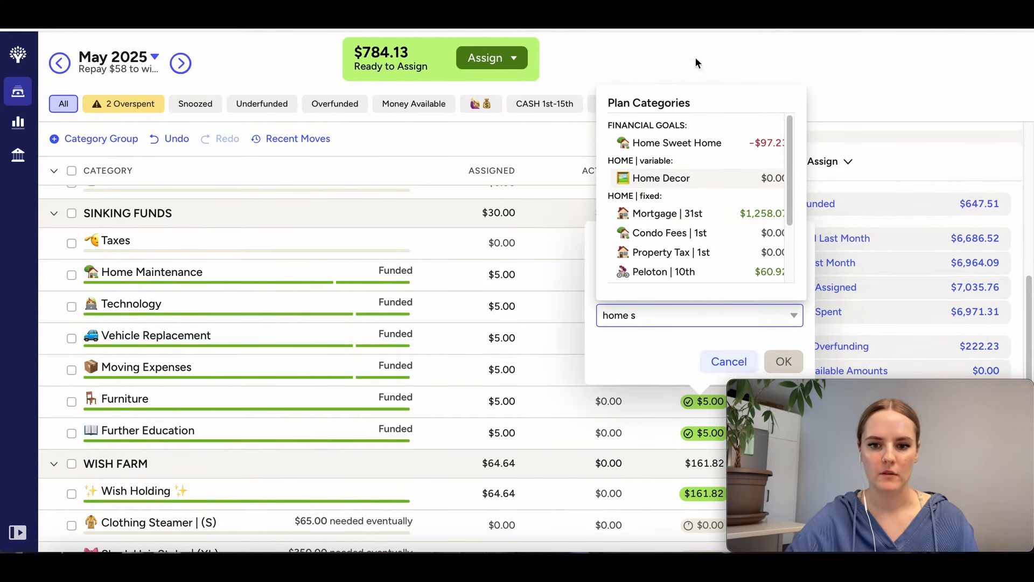
click(680, 141)
click(784, 362)
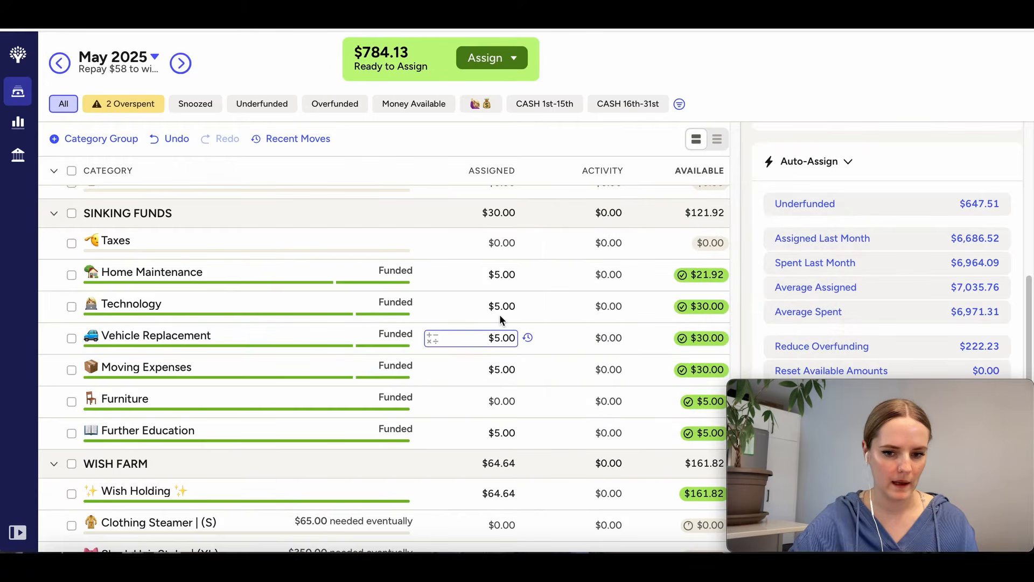
Snooze the target of the Furniture category in the SINKING FUNDS group for this month.
click(374, 399)
scroll(776, 366, down, 5)
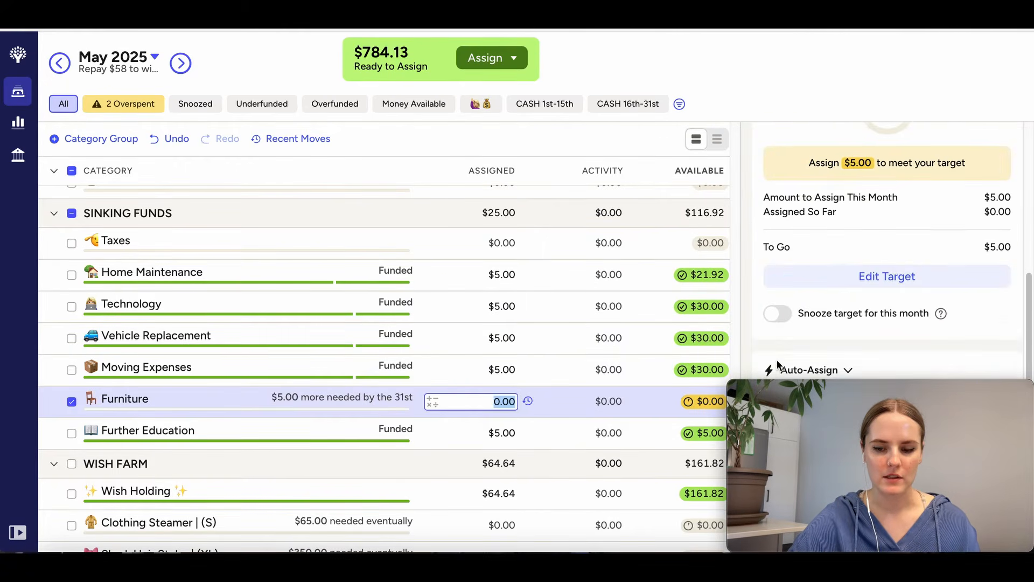
click(785, 172)
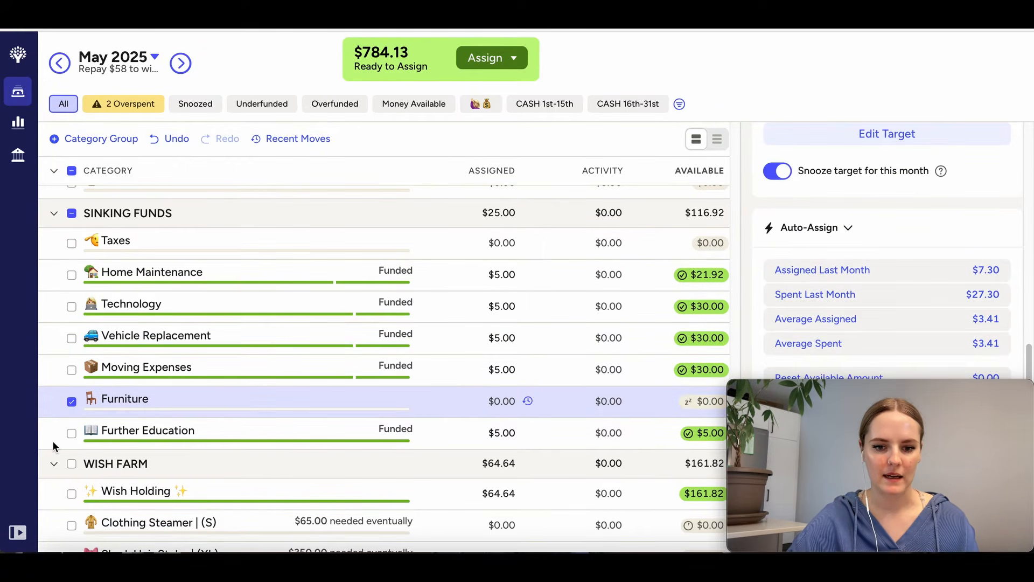
Deselect Furniture and move $5.00 from Further Education in SINKING FUNDS to Home Sweet Home in FINANCIAL GOALS.
click(67, 403)
scroll(189, 381, up, 3)
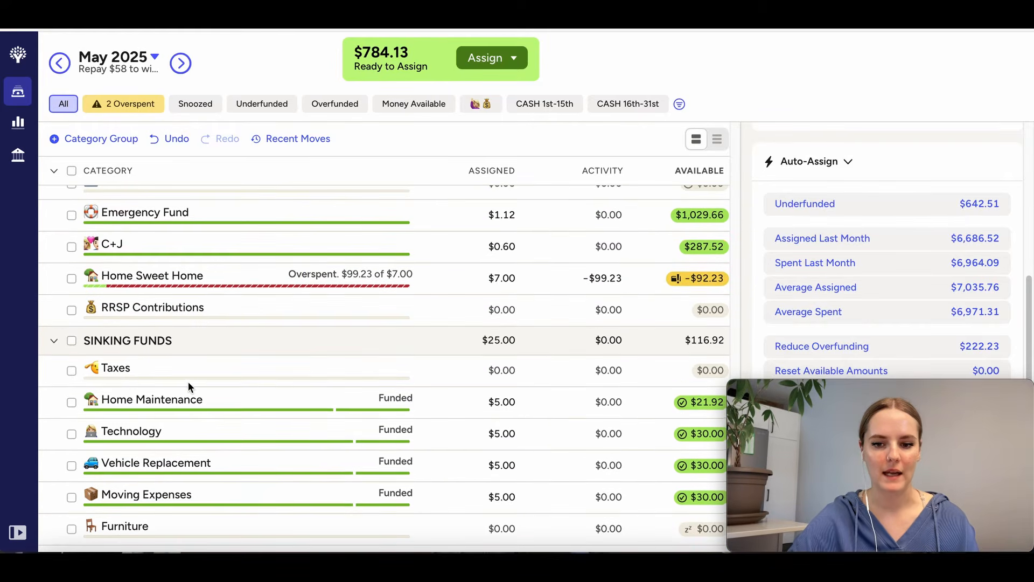
scroll(312, 358, down, 3)
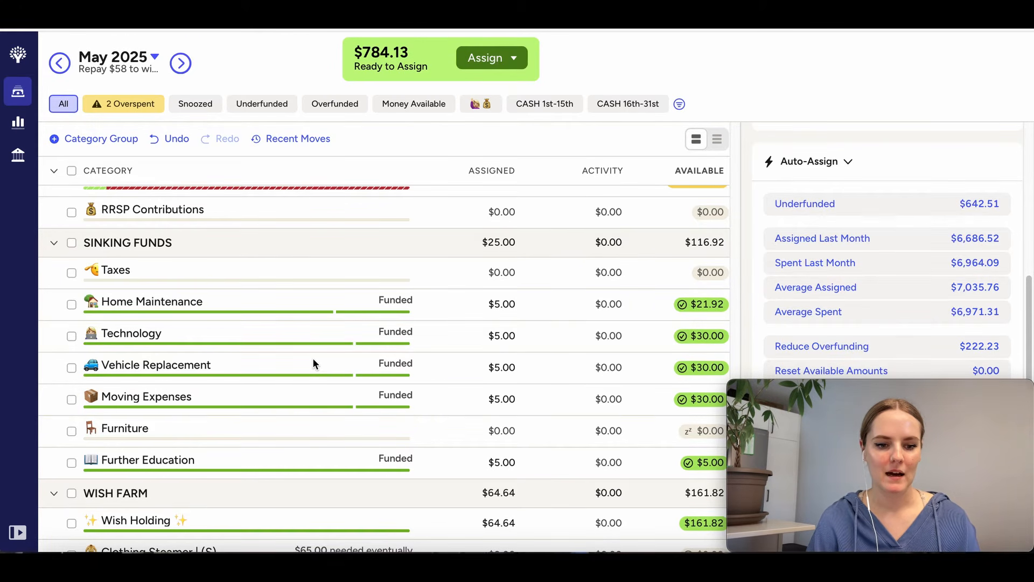
click(703, 463)
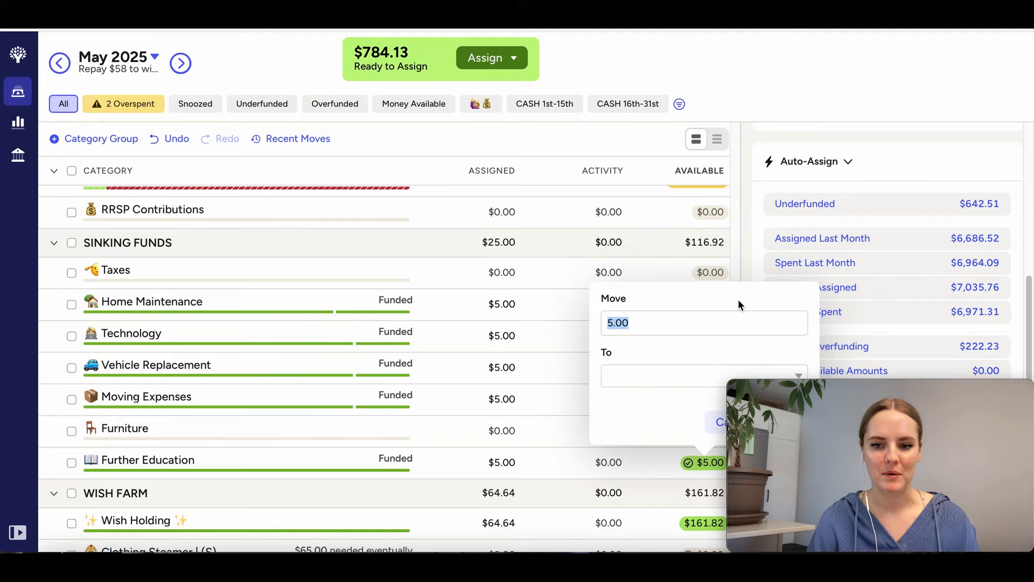
click(657, 375)
text(hw)
key(BackSpace)
text(ome sw)
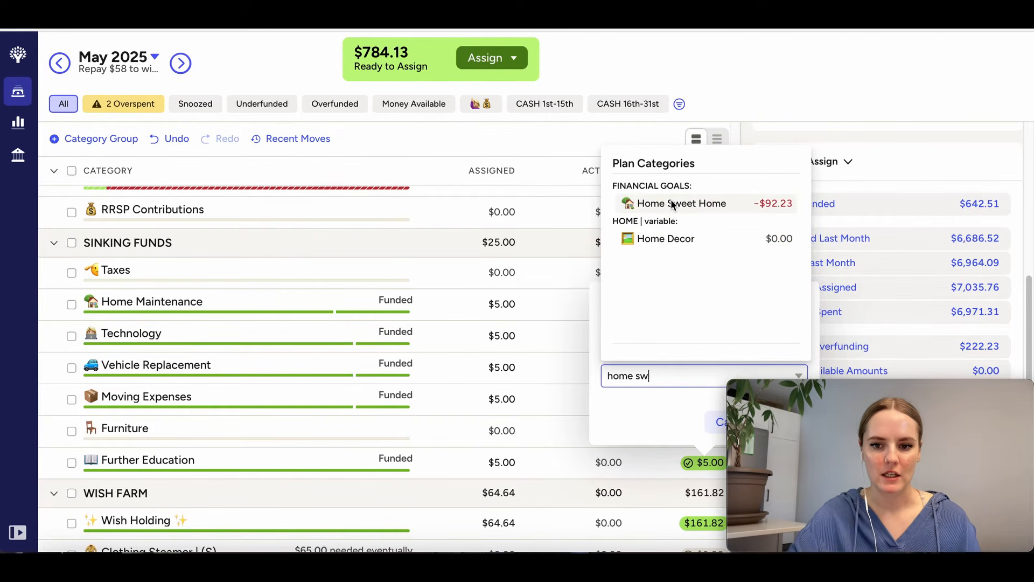
click(673, 204)
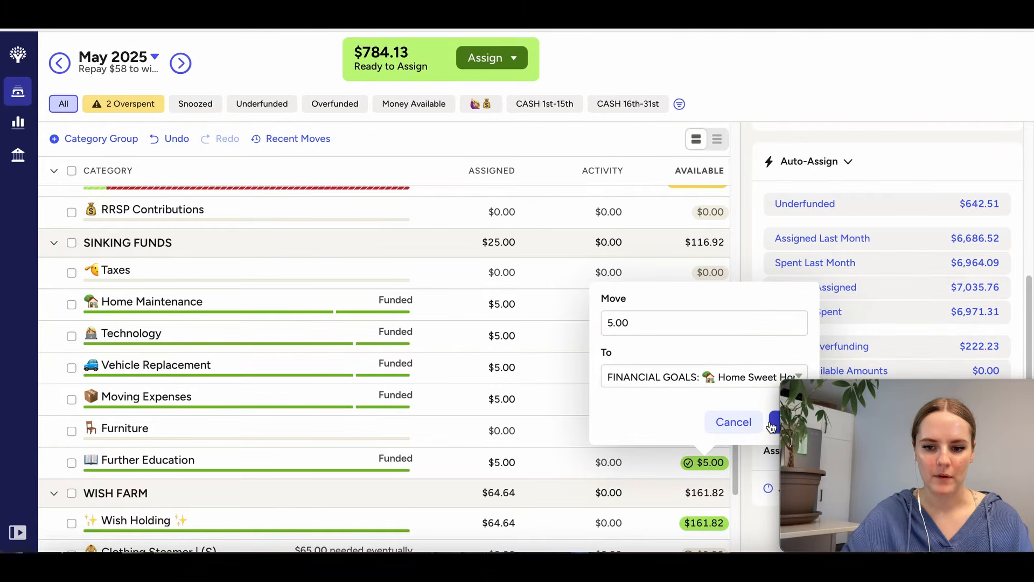
click(773, 427)
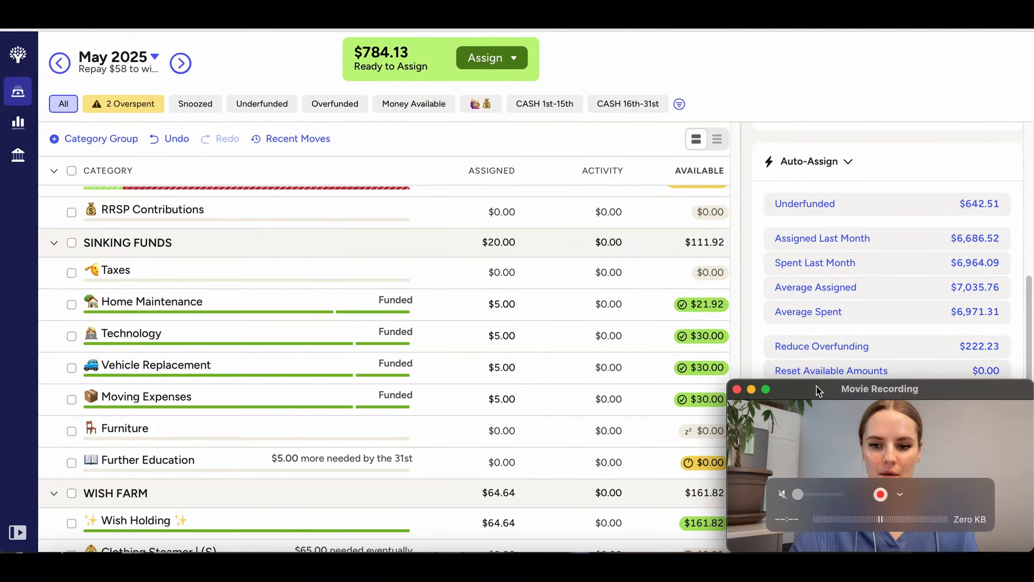
Snooze the Further Education category's target for this month and deselect the category.
drag(843, 389, 847, 389)
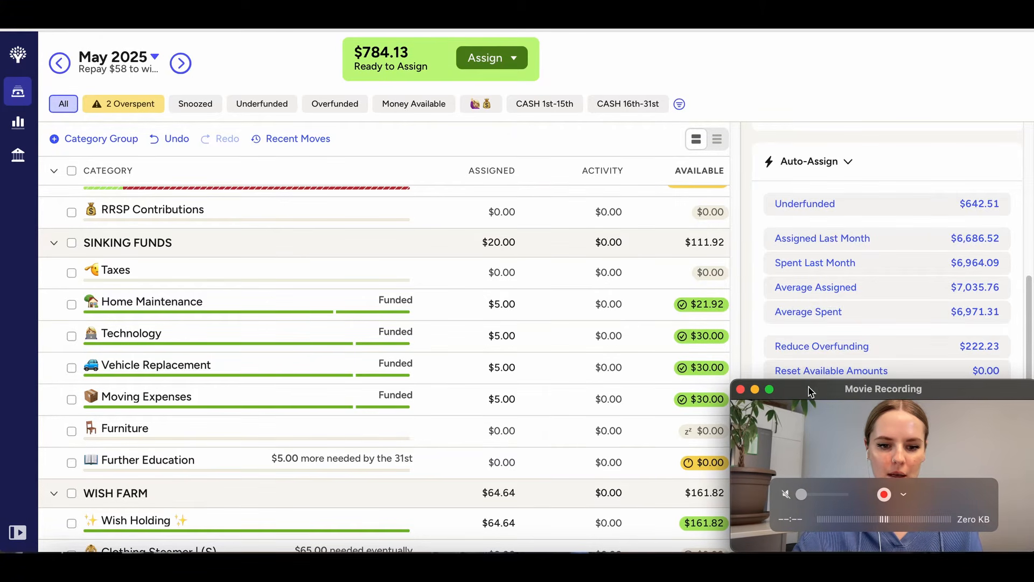
click(192, 460)
scroll(785, 298, down, 5)
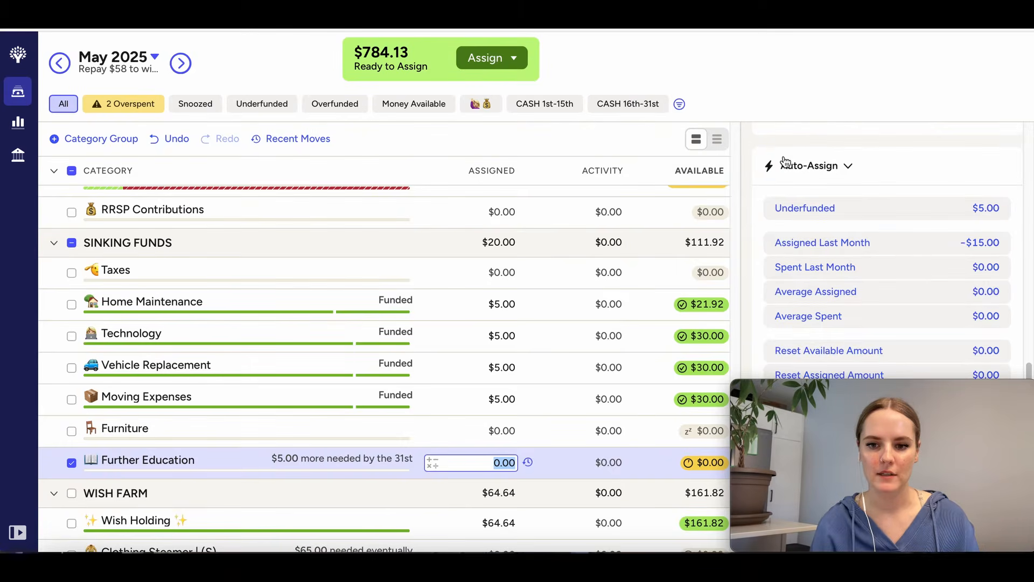
scroll(785, 162, up, 2)
click(778, 209)
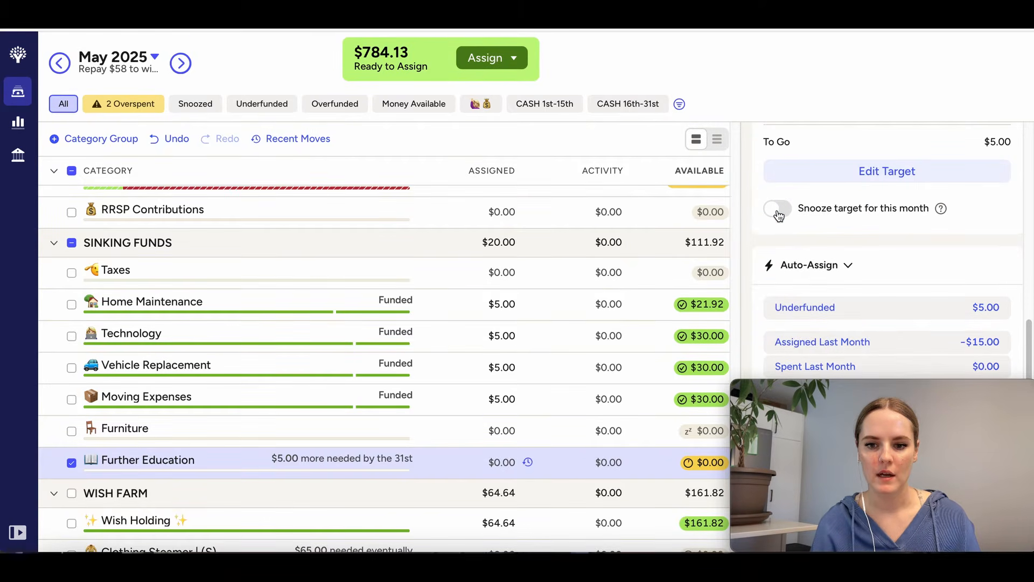
click(70, 463)
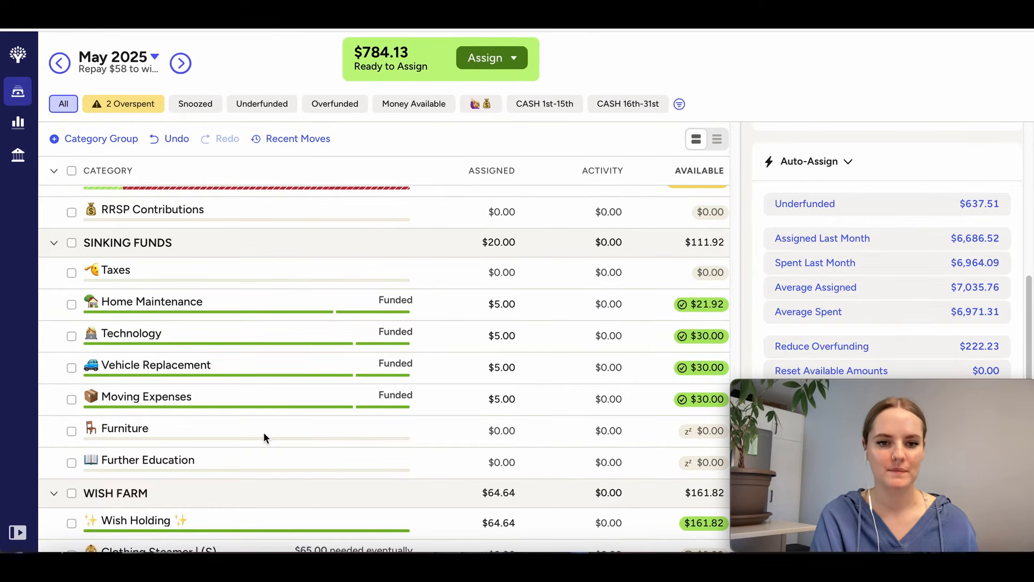
Move $1.92 from Home Maintenance in SINKING FUNDS to the overspent Home Sweet Home category in FINANCIAL GOALS.
scroll(263, 437, up, 2)
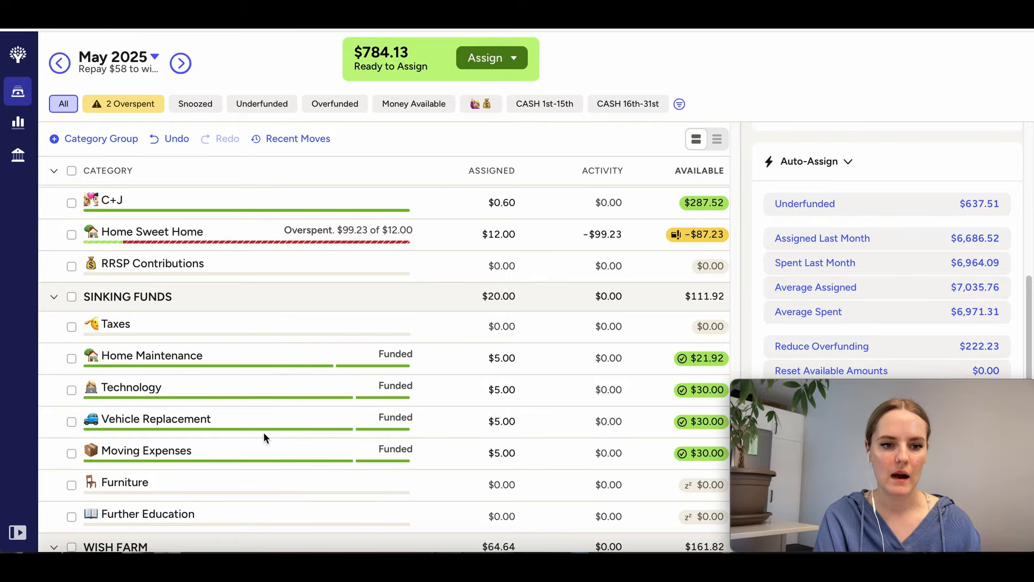
scroll(563, 342, up, 1)
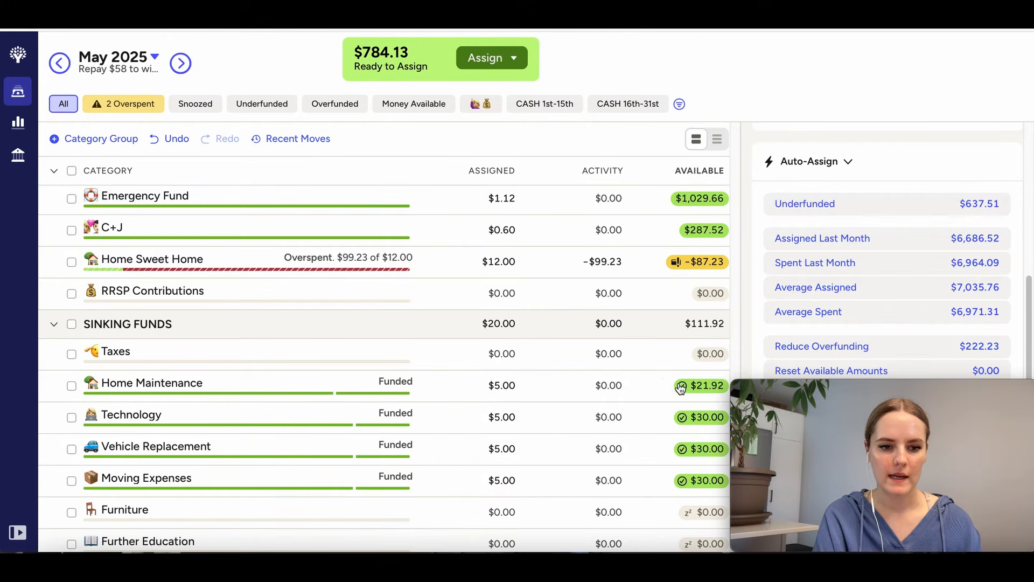
click(700, 385)
click(602, 246)
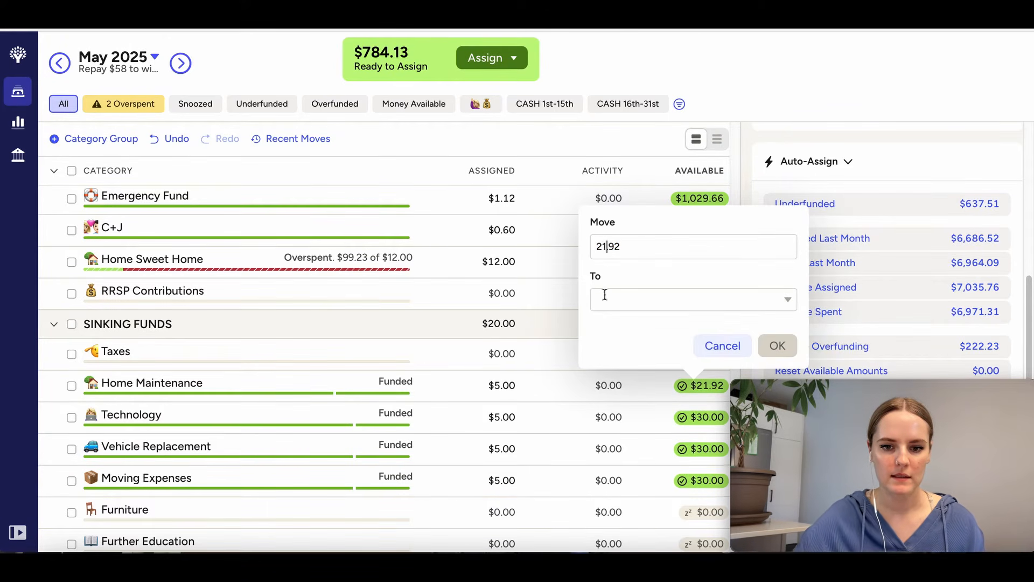
key(BackSpace)
click(615, 296)
text(home sw)
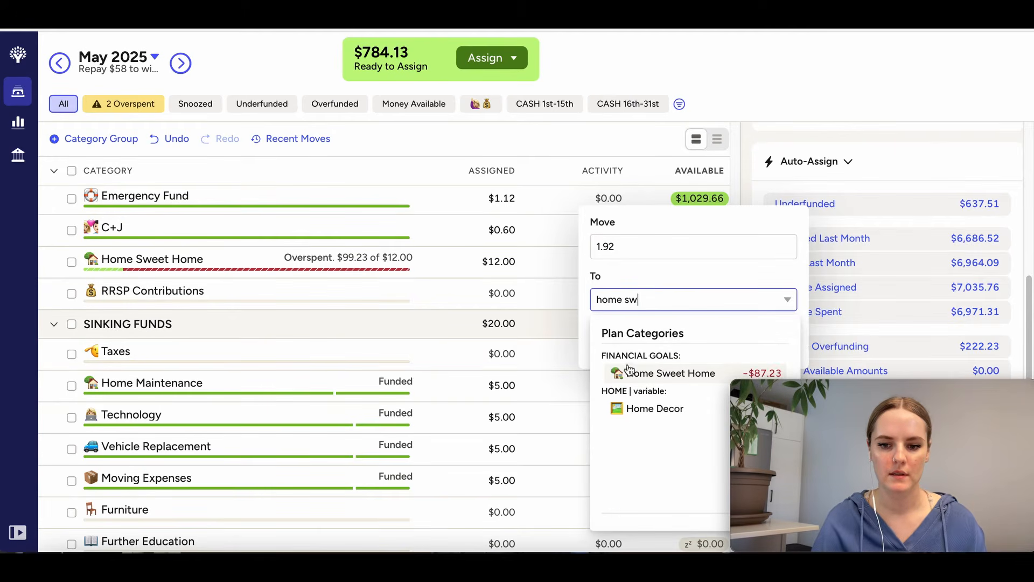
click(629, 372)
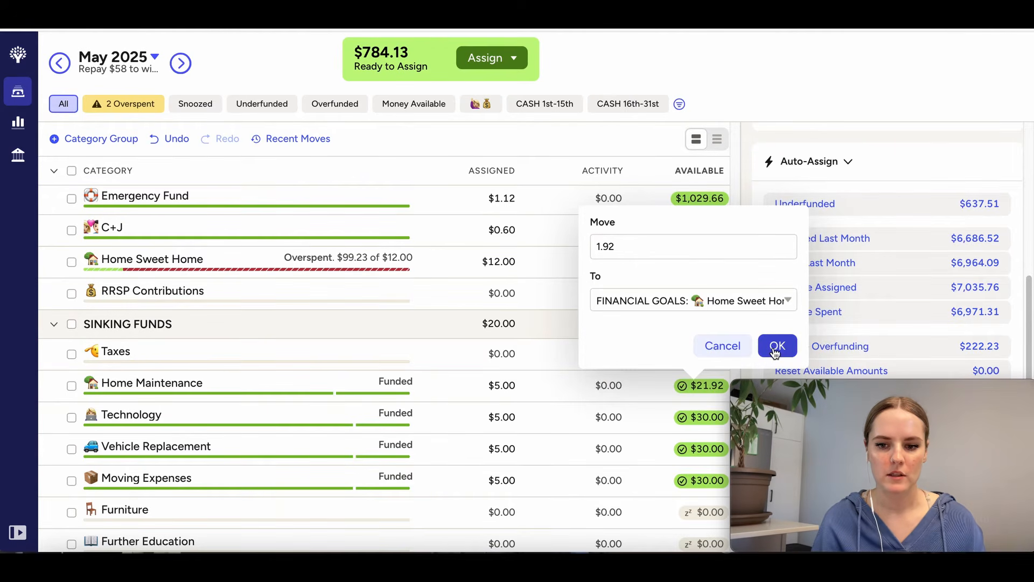
click(778, 345)
Snooze the Home Maintenance category's target for this month and deselect the category.
click(351, 393)
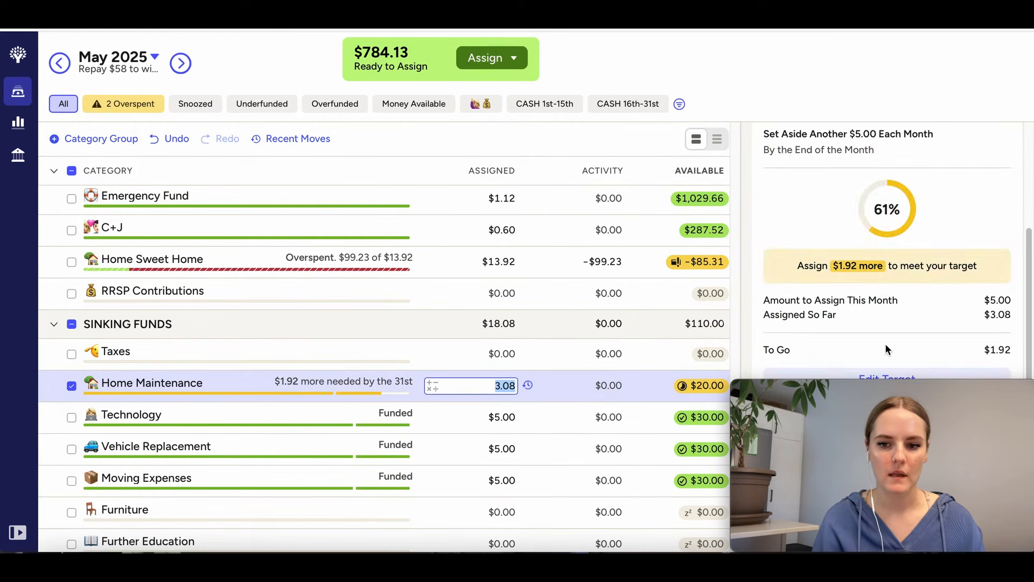
scroll(885, 344, down, 3)
scroll(785, 189, up, 1)
click(777, 156)
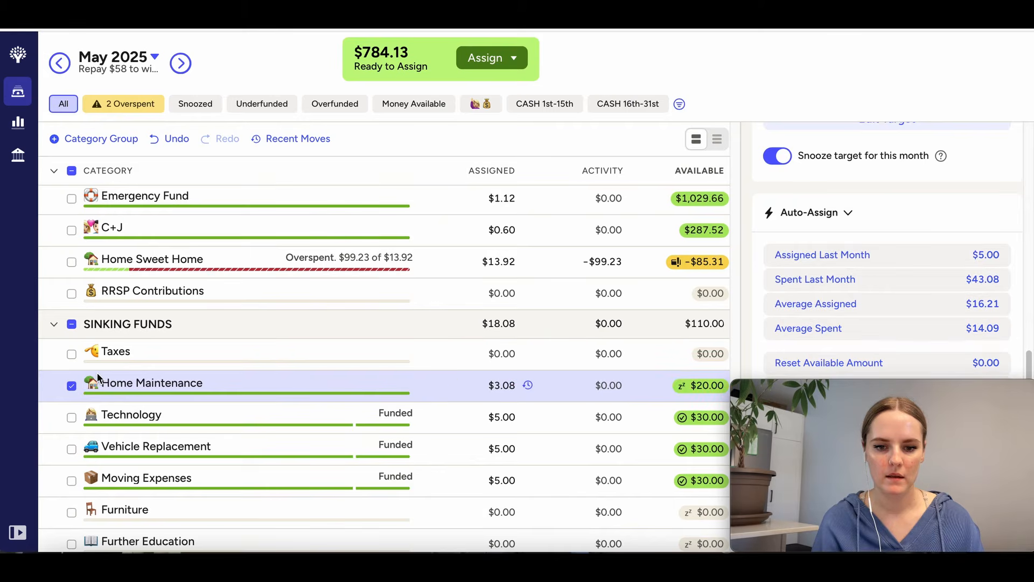
click(72, 387)
Add $85.31 to the amount assigned to Home Sweet Home in FINANCIAL GOALS to cover its overspending.
scroll(374, 441, down, 6)
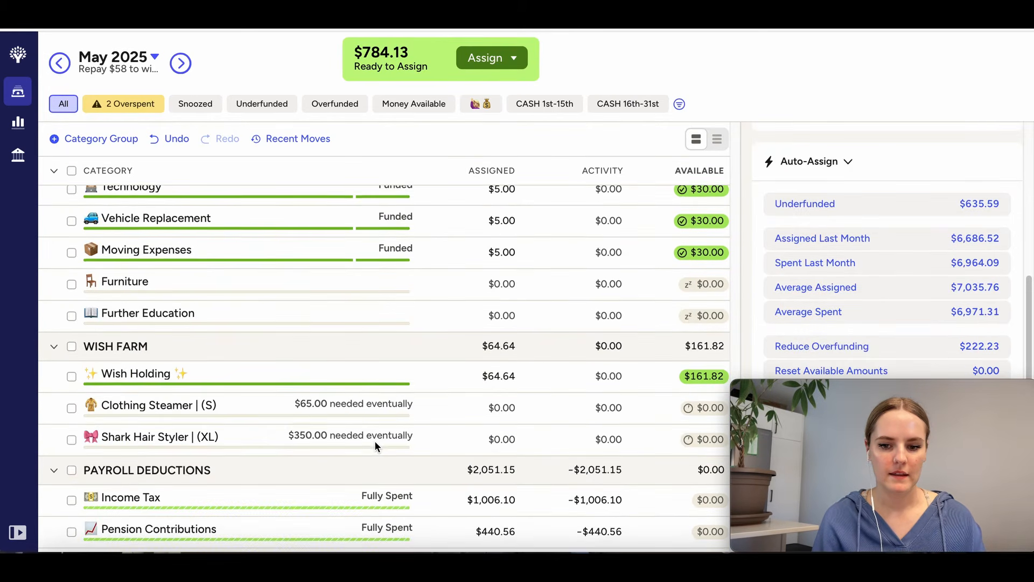
scroll(374, 441, up, 10)
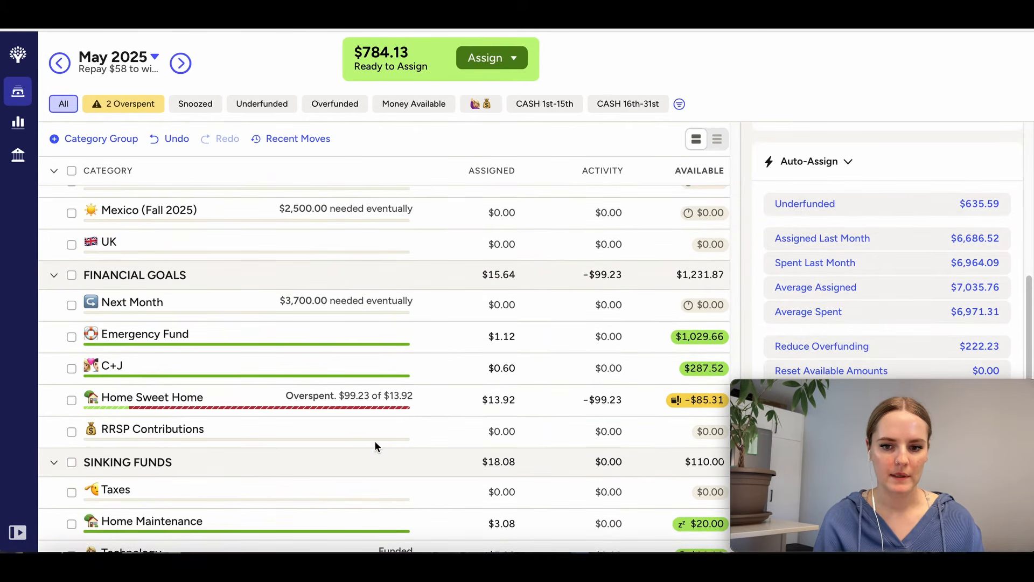
click(498, 400)
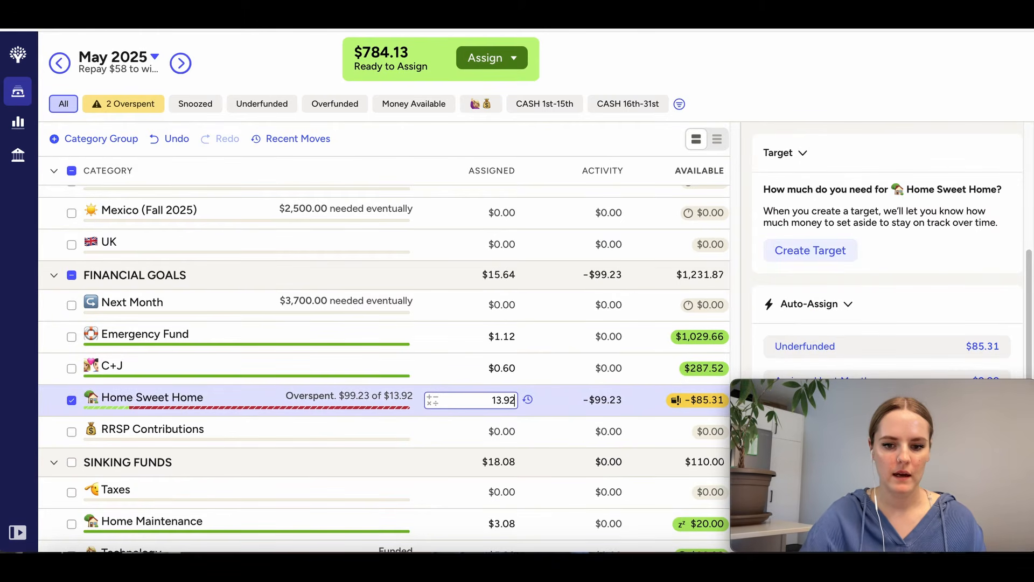
text(+)
text(85.31)
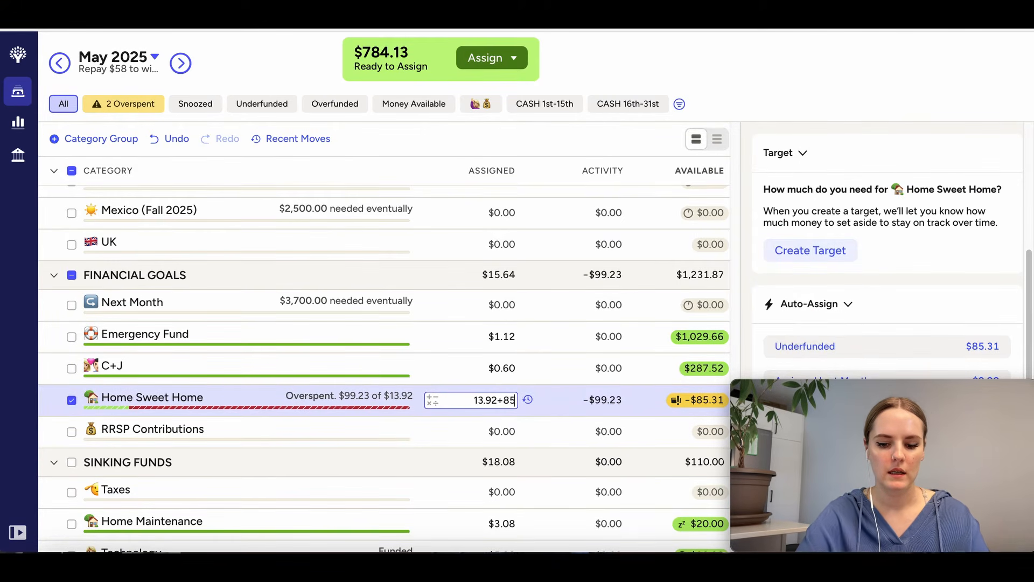
key(Return)
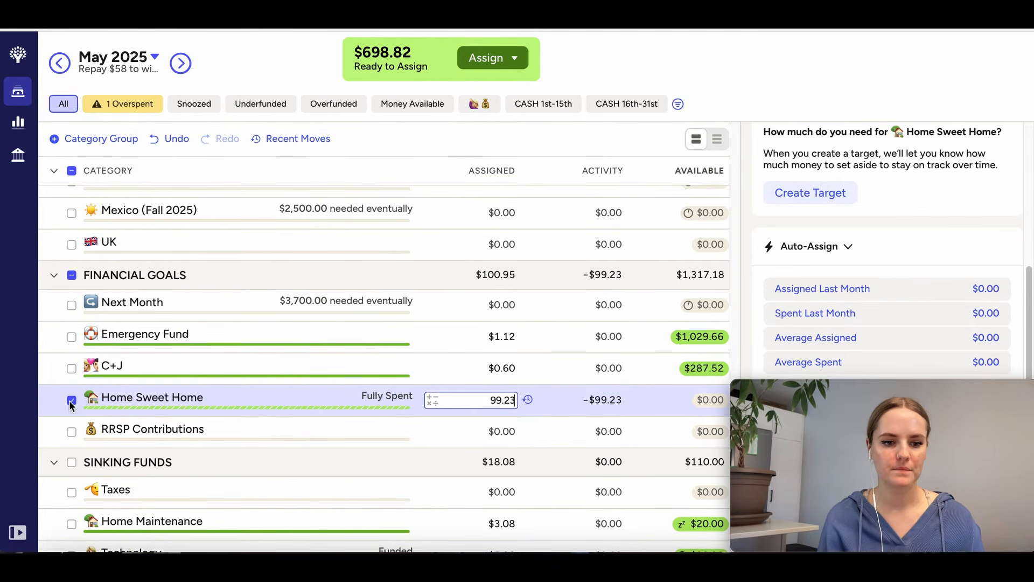
key(Escape)
Review the May 2025 categories from FINANCIAL GOALS back up to HOME | fixed for overspending and unfunded targets.
scroll(296, 380, up, 2)
scroll(298, 384, up, 5)
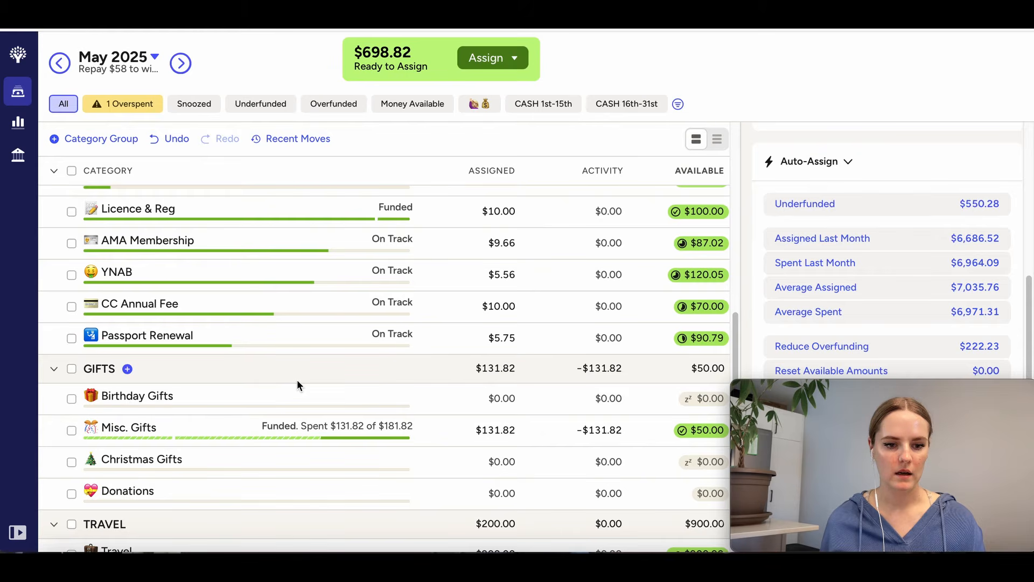
scroll(298, 385, up, 2)
scroll(297, 382, up, 3)
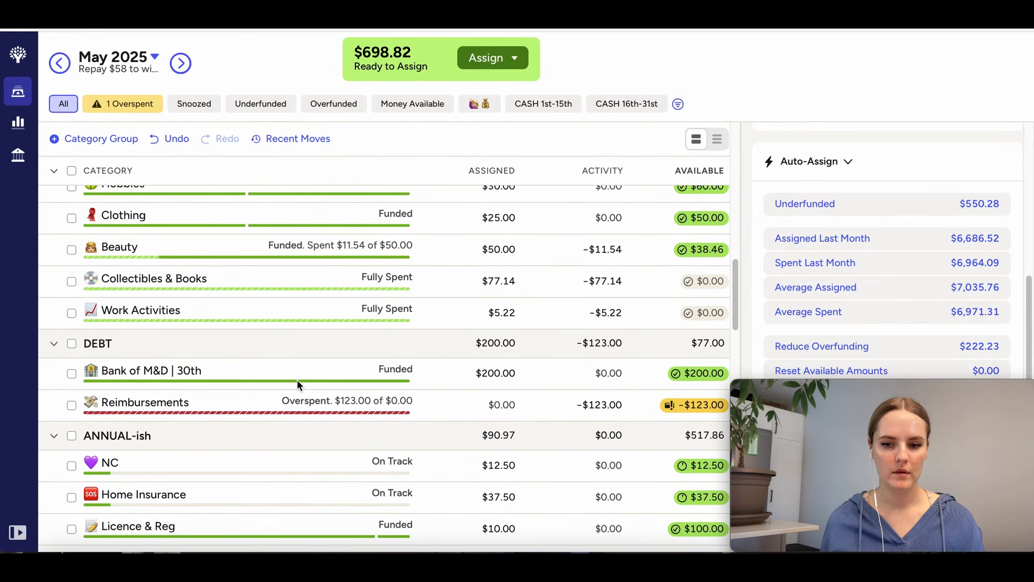
scroll(297, 384, up, 2)
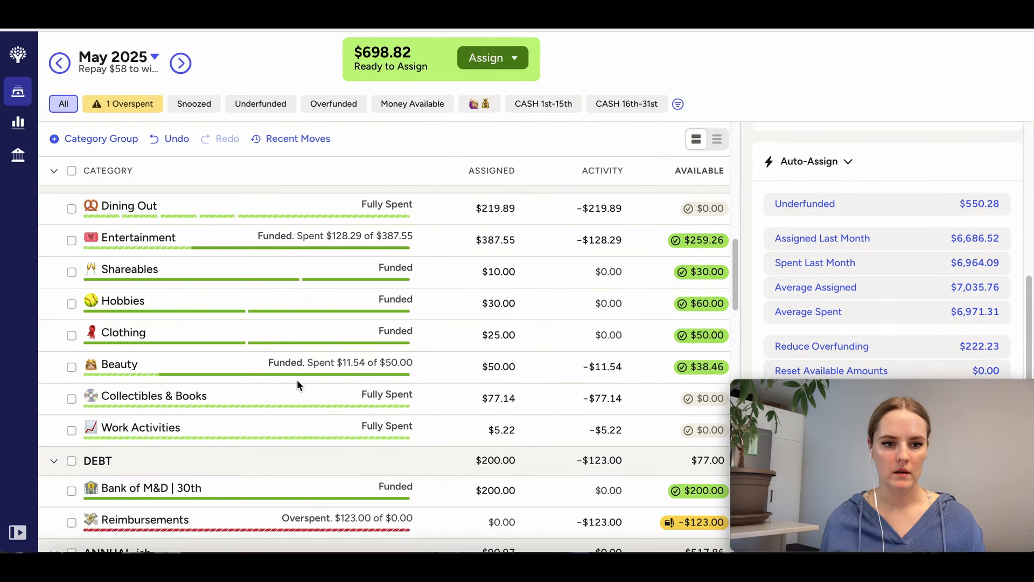
scroll(333, 247, up, 3)
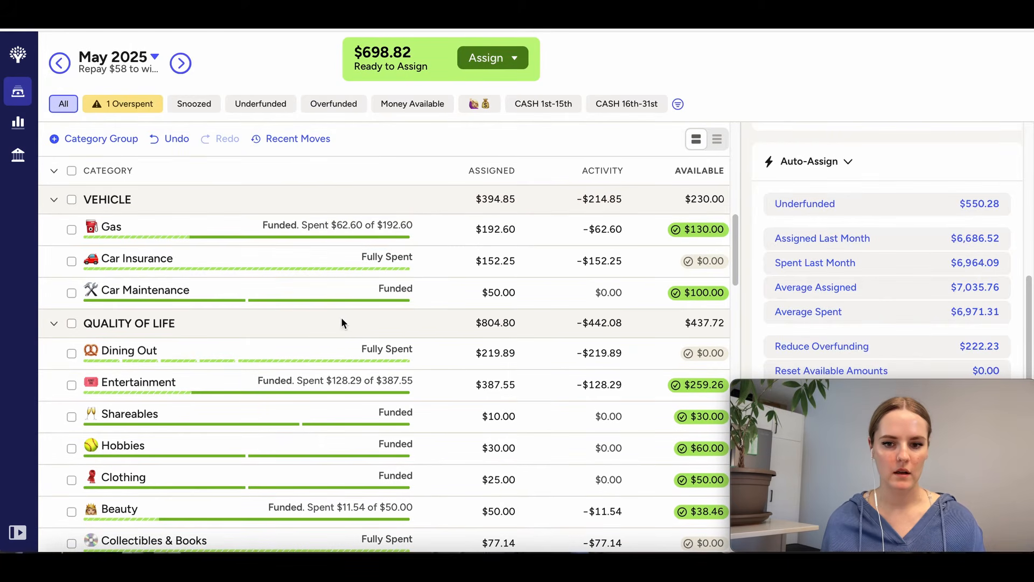
scroll(323, 401, up, 1)
scroll(322, 402, up, 3)
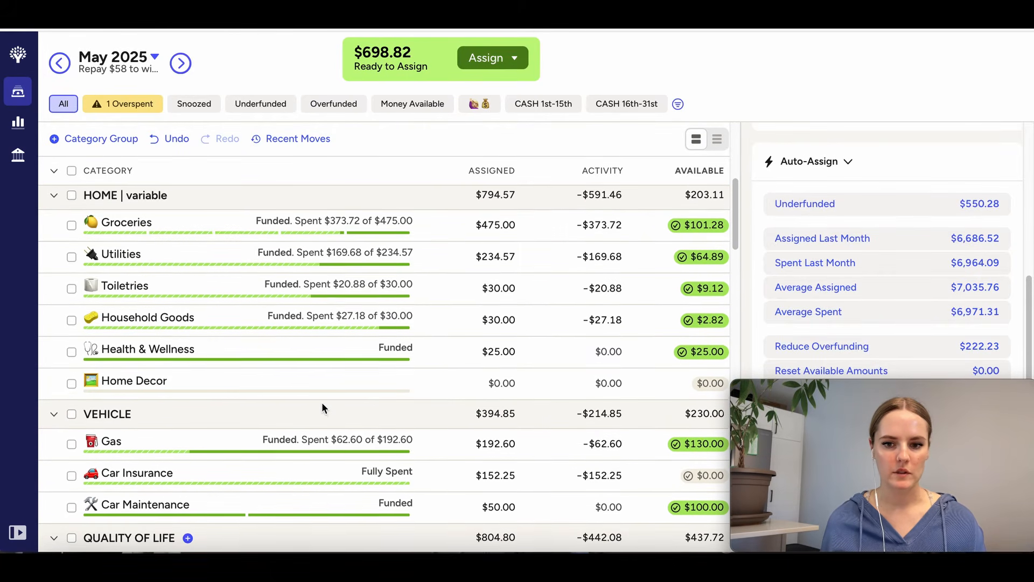
scroll(321, 402, up, 2)
scroll(322, 402, up, 4)
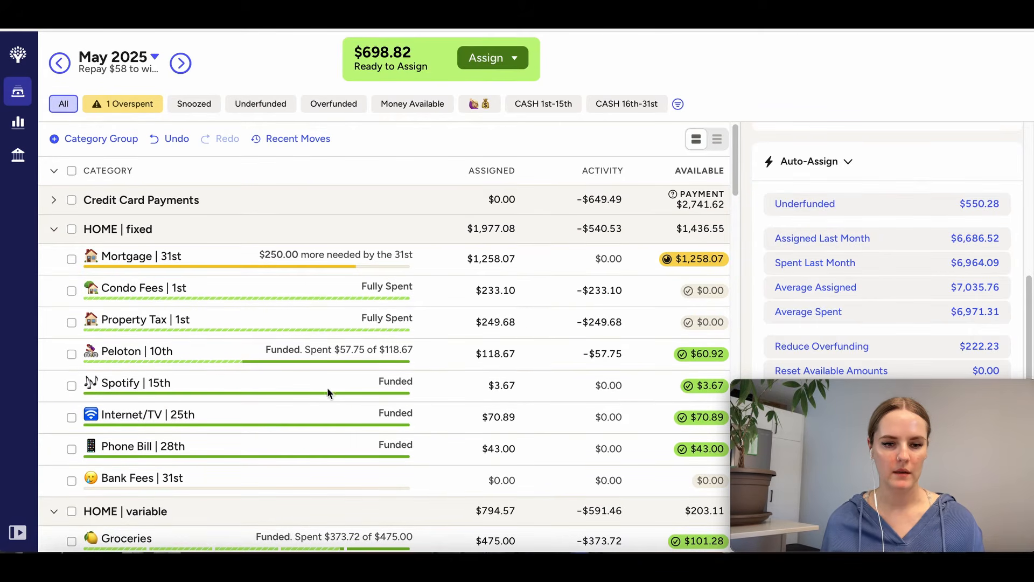
Switch the plan to June 2025 and assign $233.10 to Condo Fees in the HOME | fixed group.
click(180, 64)
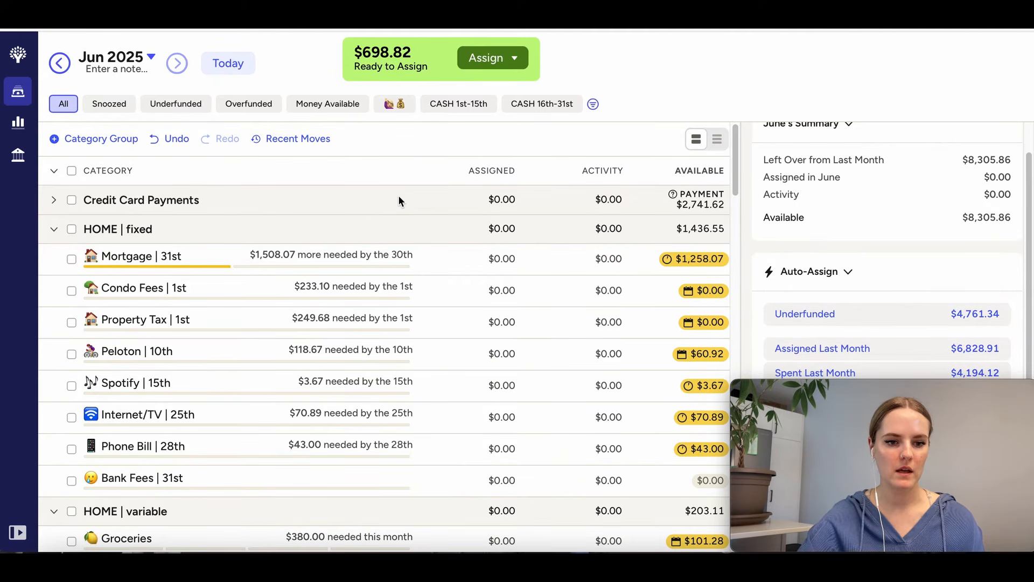
click(491, 260)
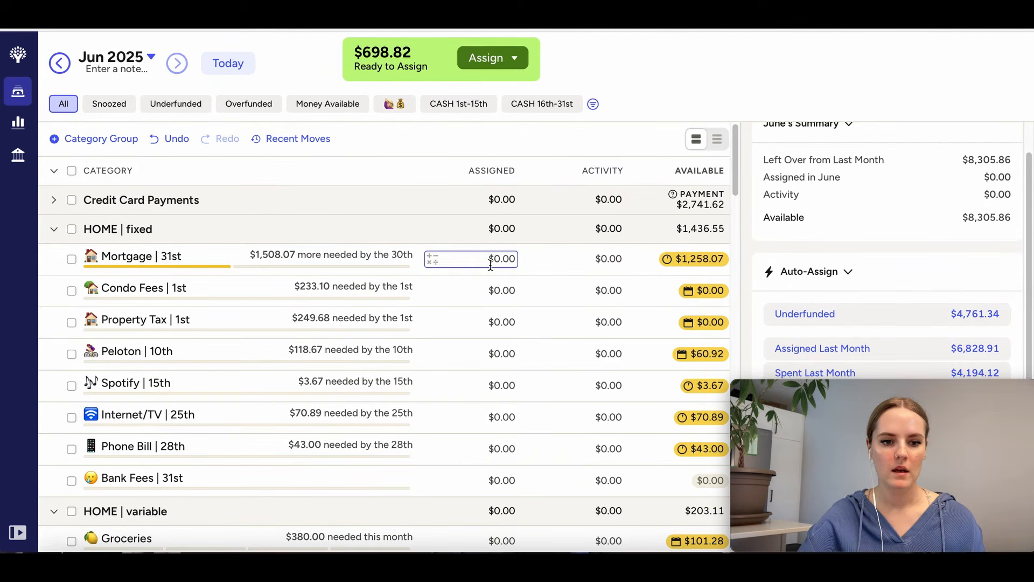
click(483, 293)
text(233.10)
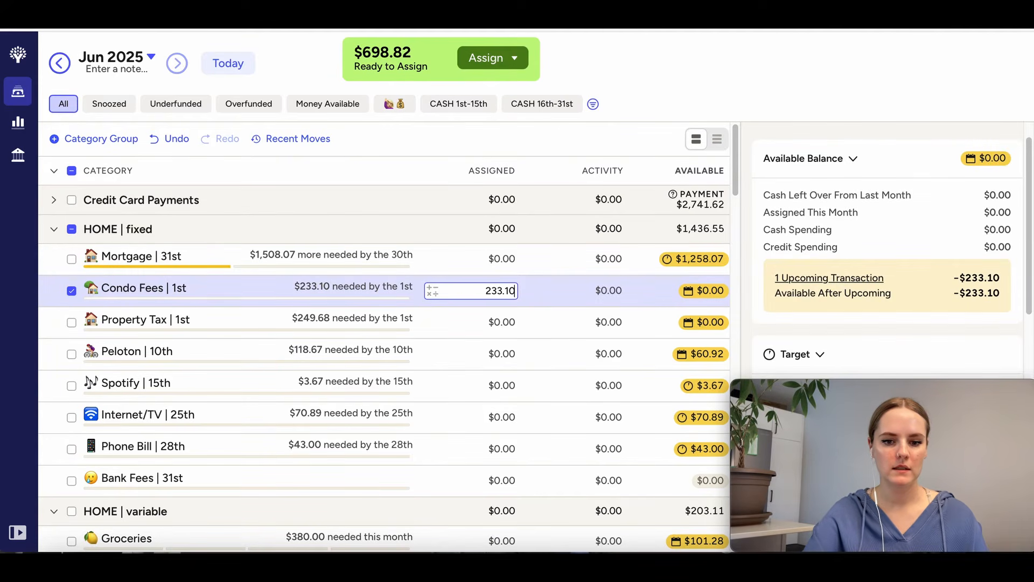
key(Return)
Assign $249.68 to the June 2025 Property Tax category in the HOME | fixed group.
click(488, 323)
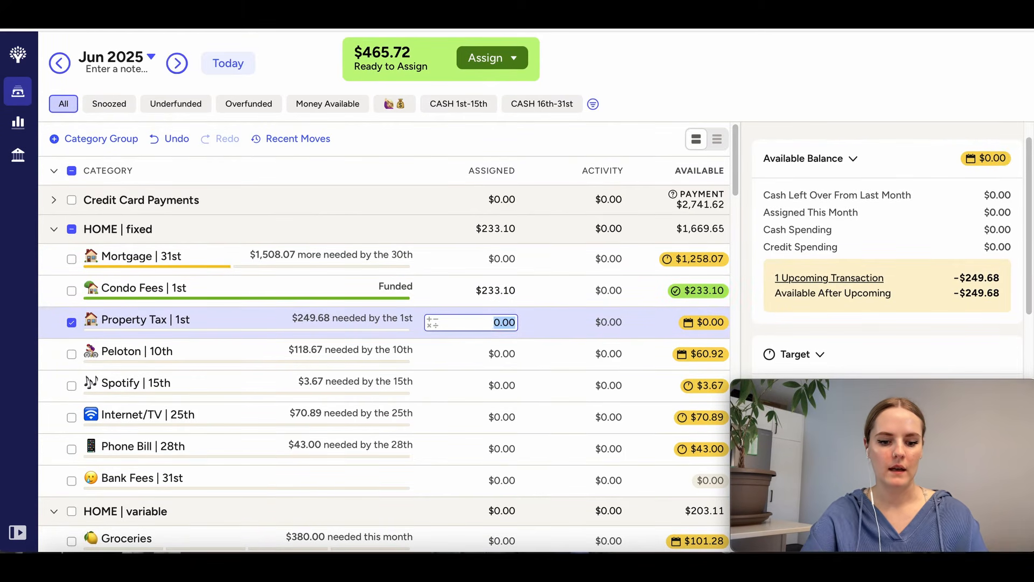
text(249.68)
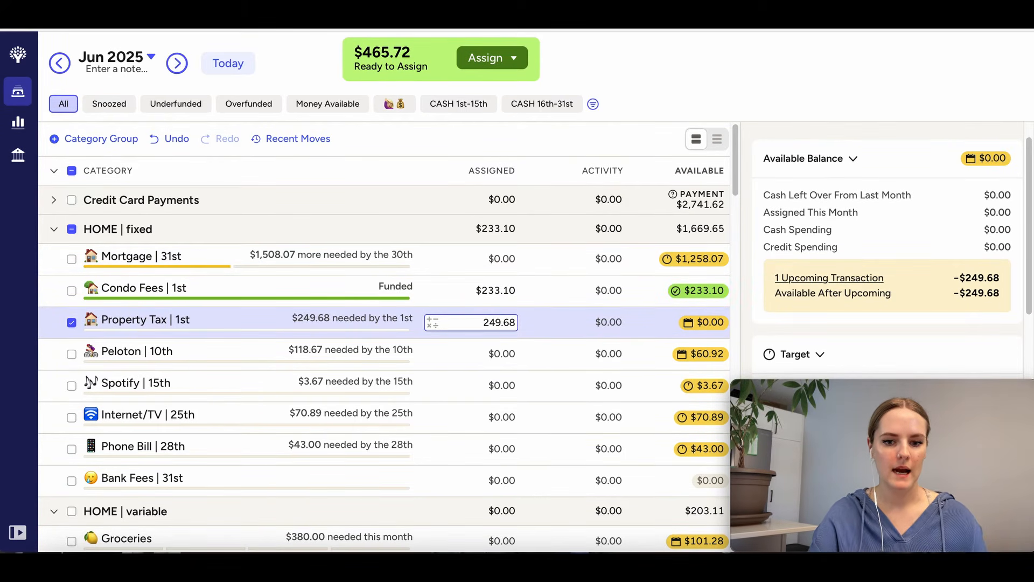
key(Return)
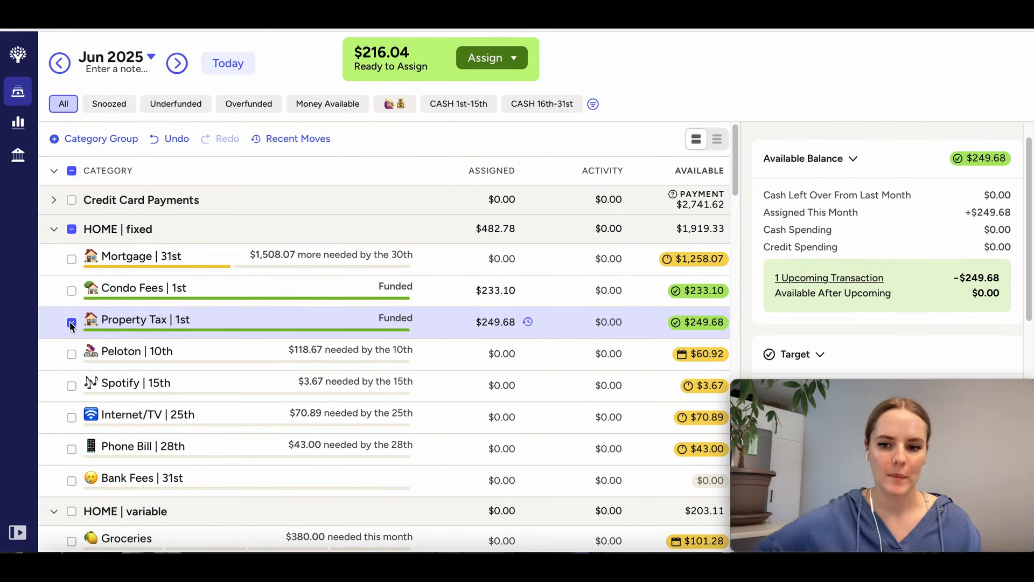
click(72, 322)
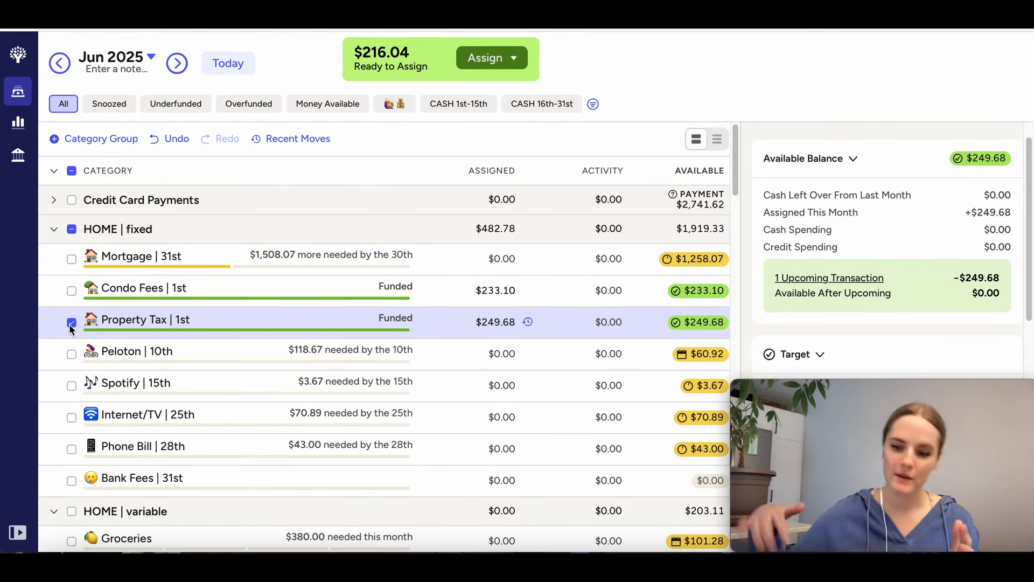
Assign $152.25 to the June 2025 Car Insurance category in the VEHICLE group.
click(71, 322)
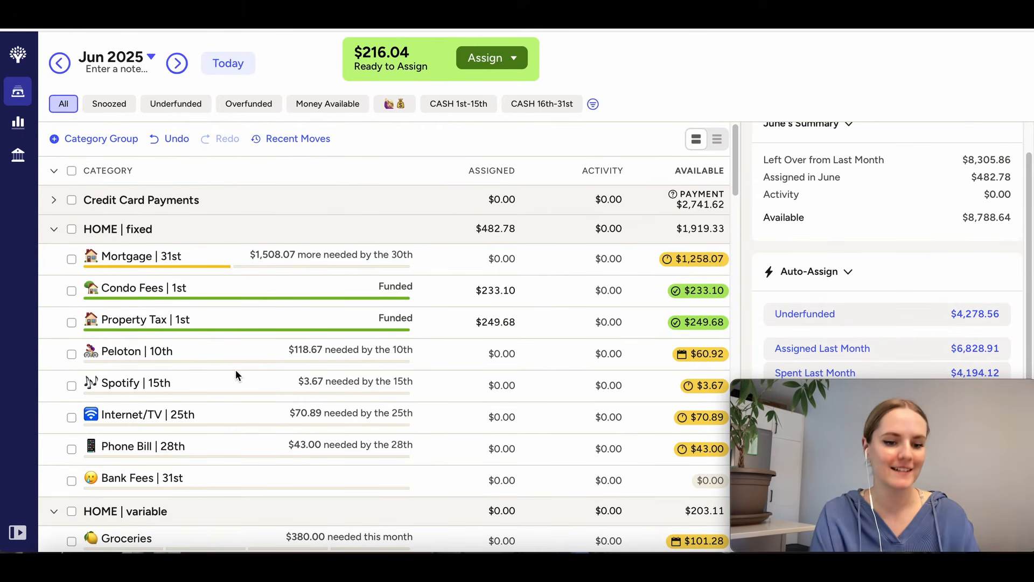
scroll(282, 379, down, 7)
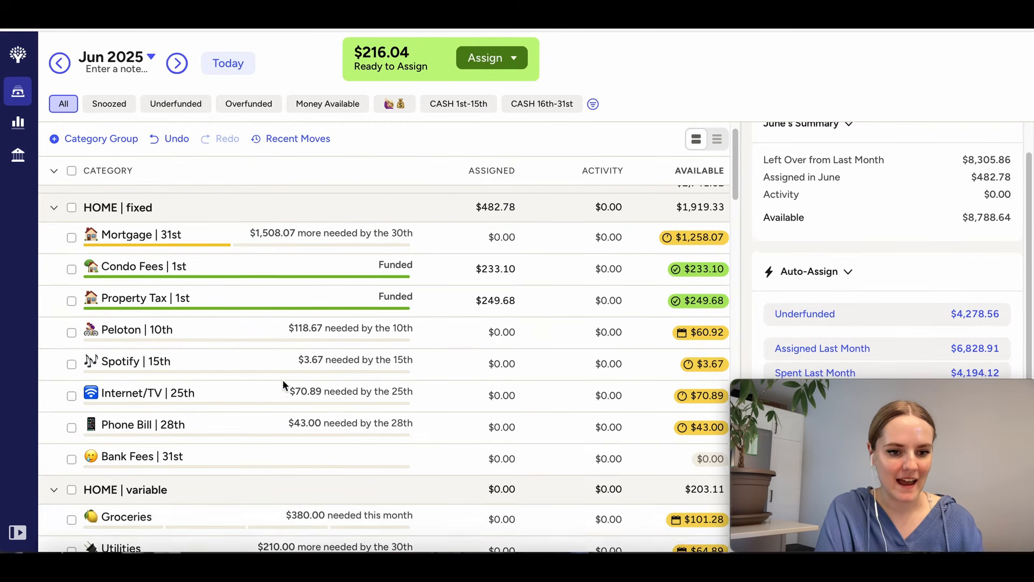
scroll(282, 379, down, 3)
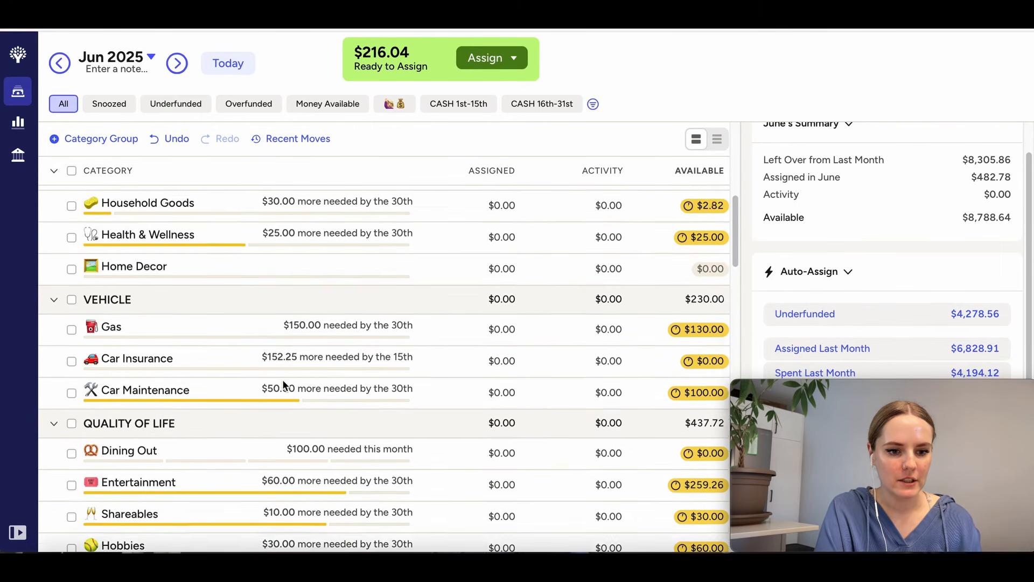
click(509, 324)
text(152.25)
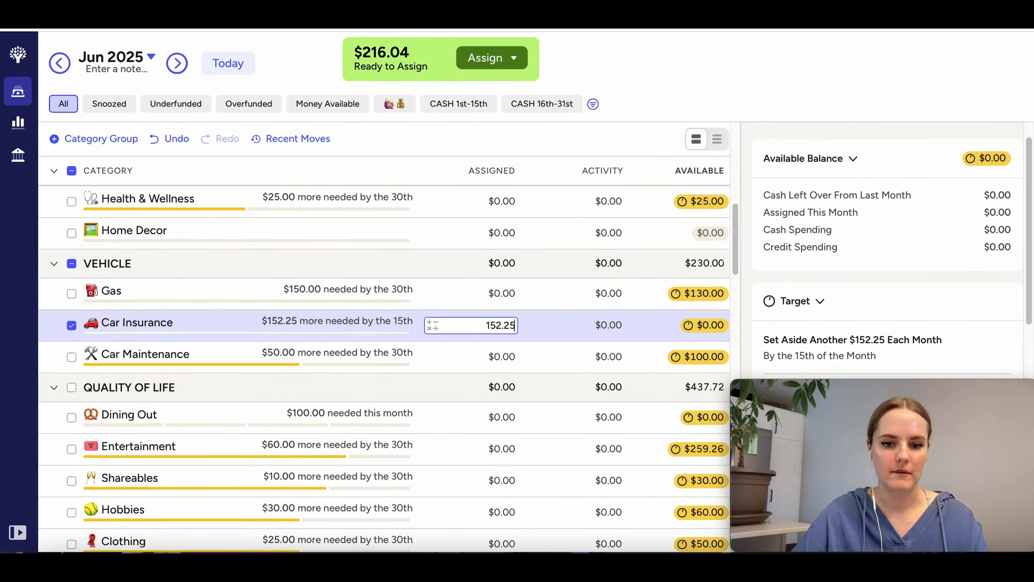
key(Return)
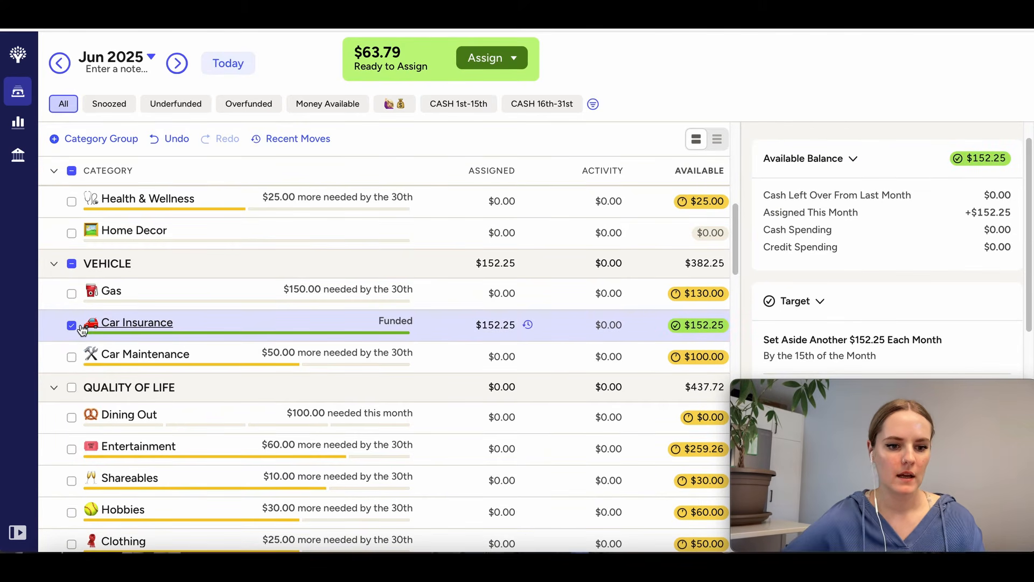
Filter the June 2025 plan to the CASH 1st-15th view and assign $3.67 to Spotify.
click(446, 104)
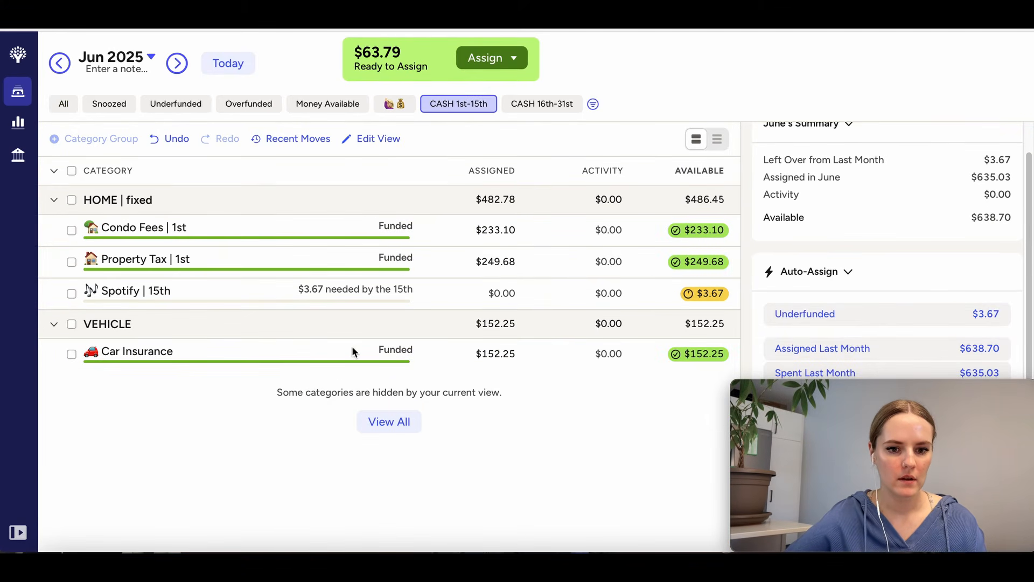
click(497, 295)
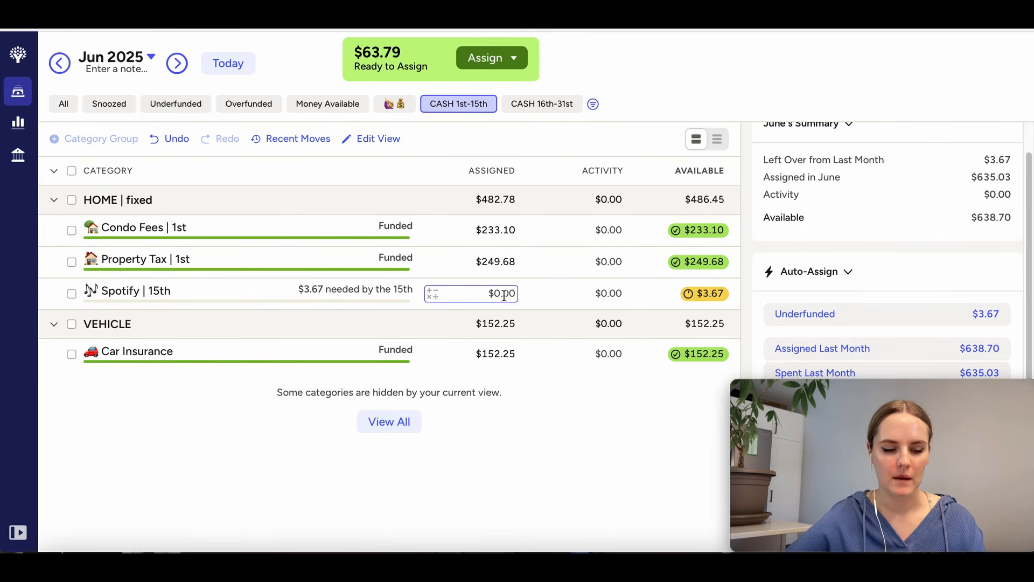
click(483, 299)
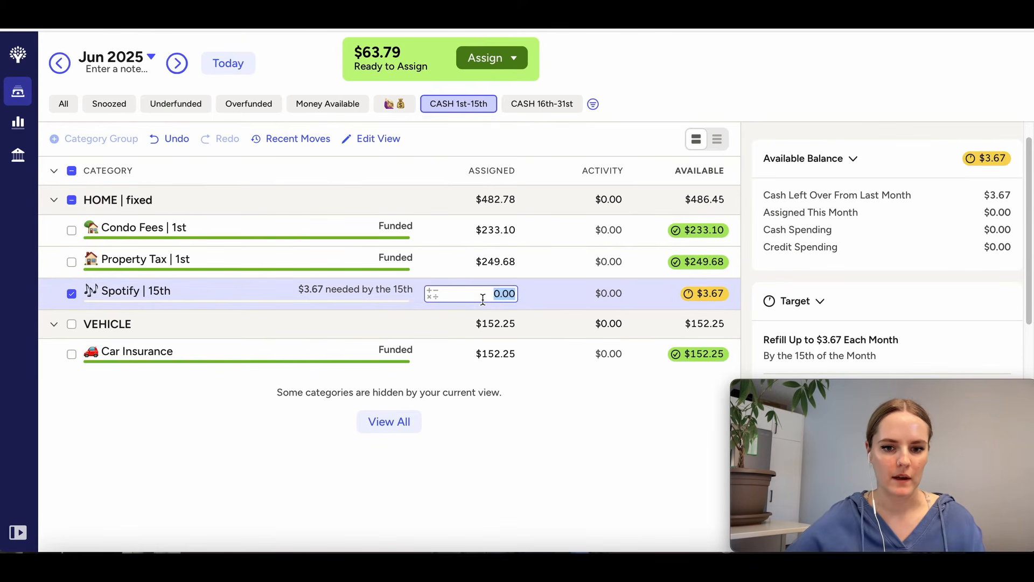
text(3.67)
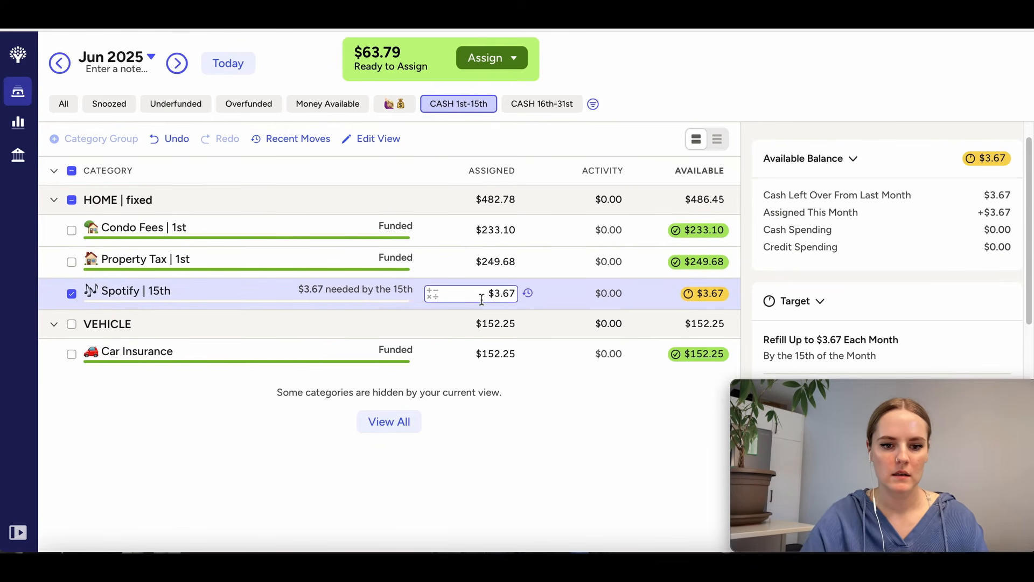
key(Return)
click(71, 294)
Show all categories again and reset Spotify's June 2025 assigned amount to $0.
click(63, 104)
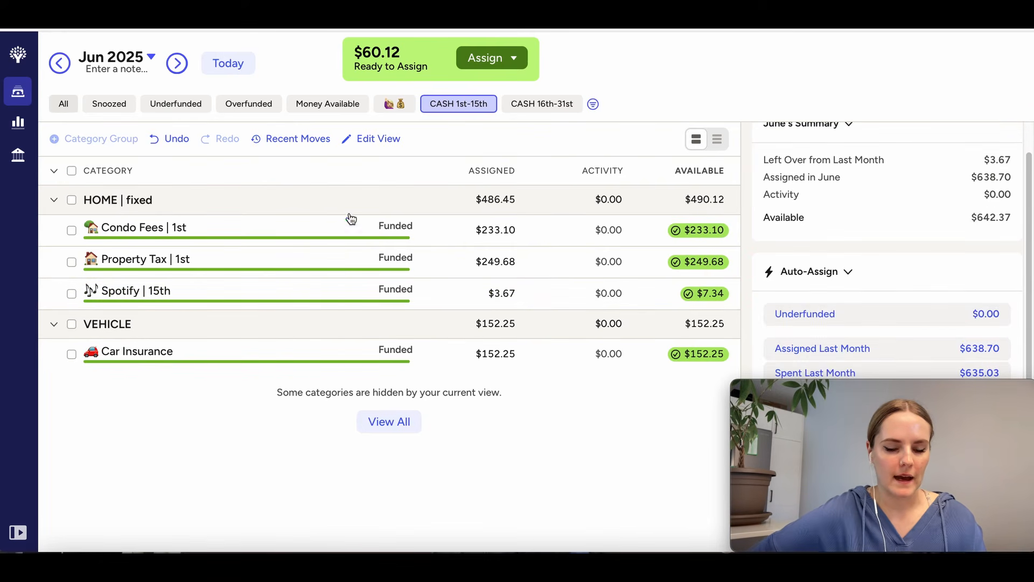
scroll(392, 369, down, 1)
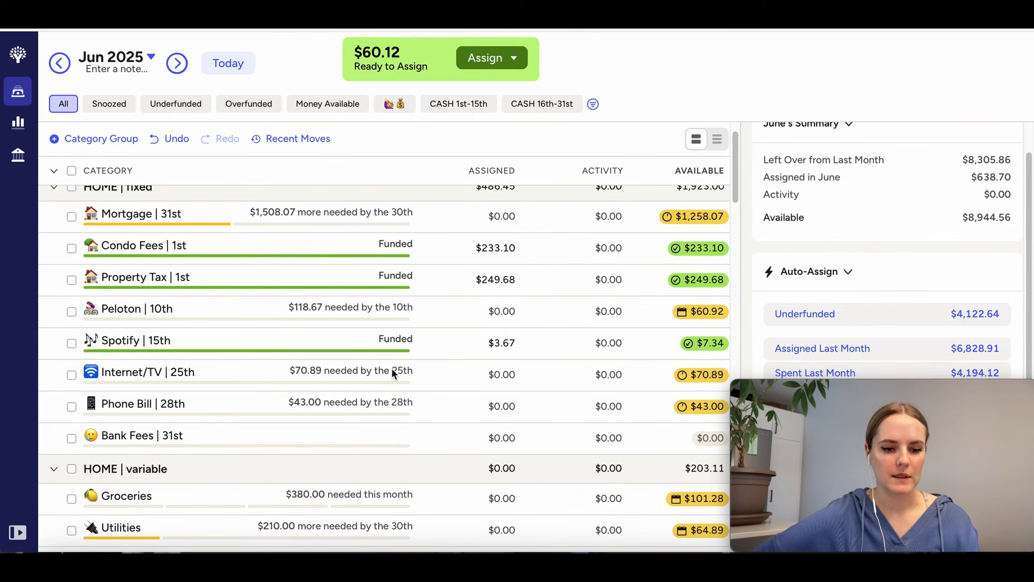
scroll(392, 368, down, 1)
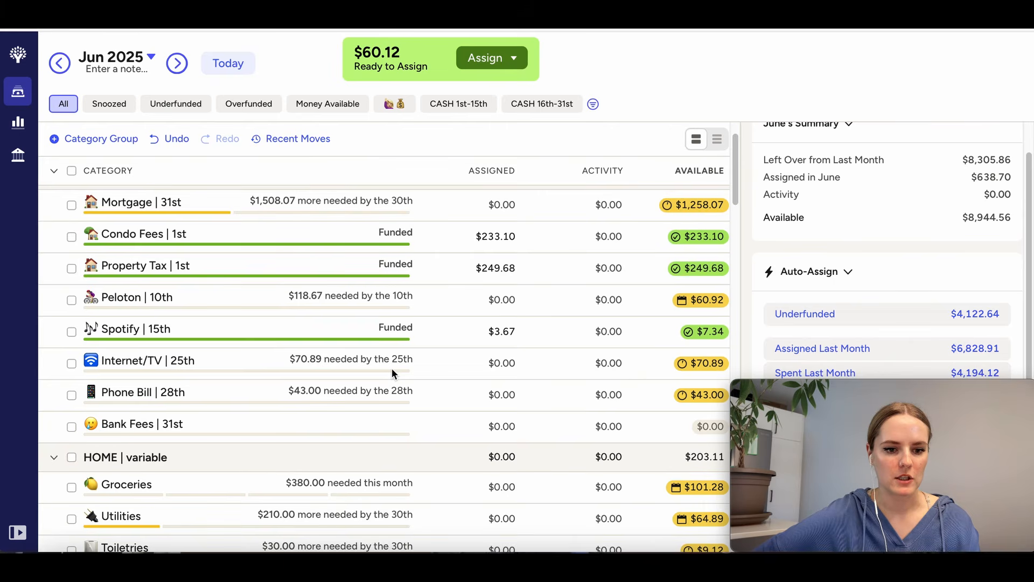
scroll(392, 368, down, 1)
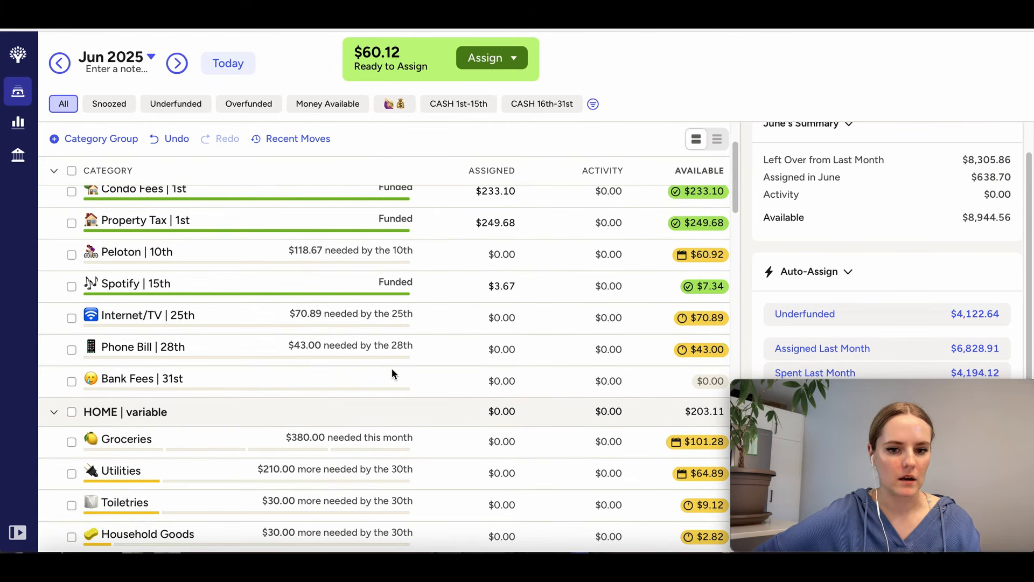
click(492, 286)
key(BackSpace)
text(0)
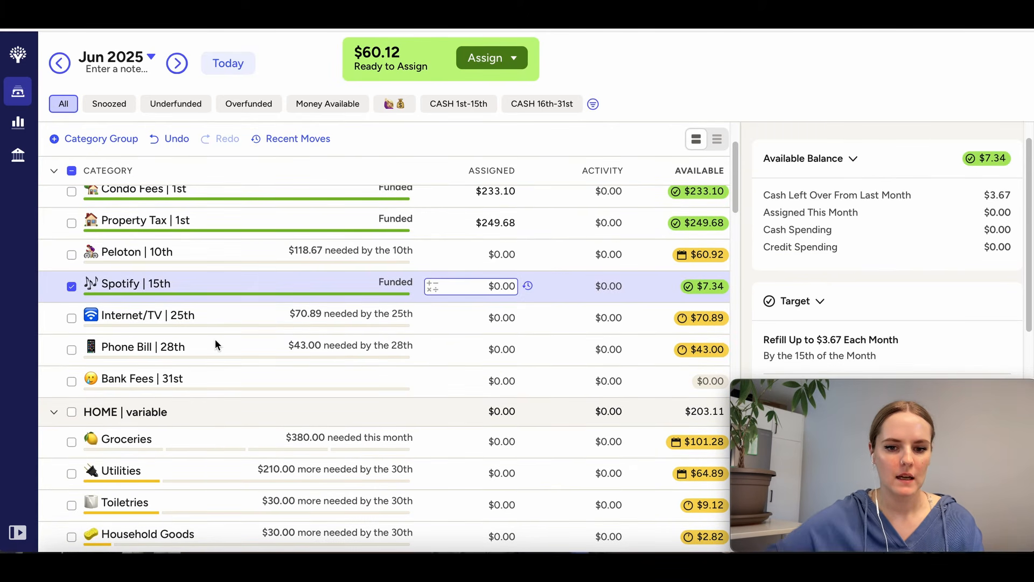
key(Return)
click(71, 287)
Review the June 2025 categories from HOME | fixed down to WISH FARM for targets the remaining money could fund.
scroll(313, 383, down, 3)
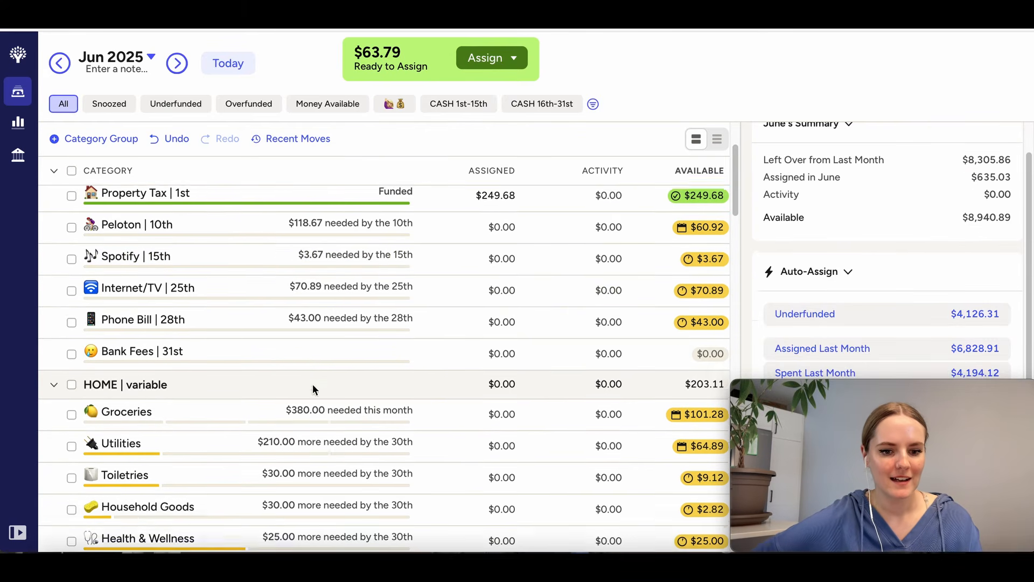
scroll(312, 384, down, 2)
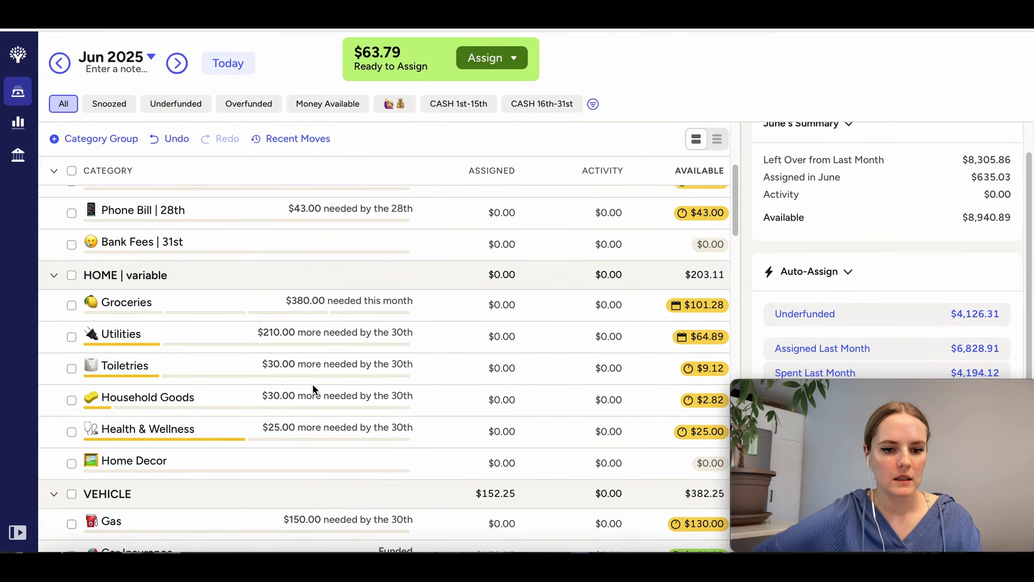
scroll(313, 386, down, 6)
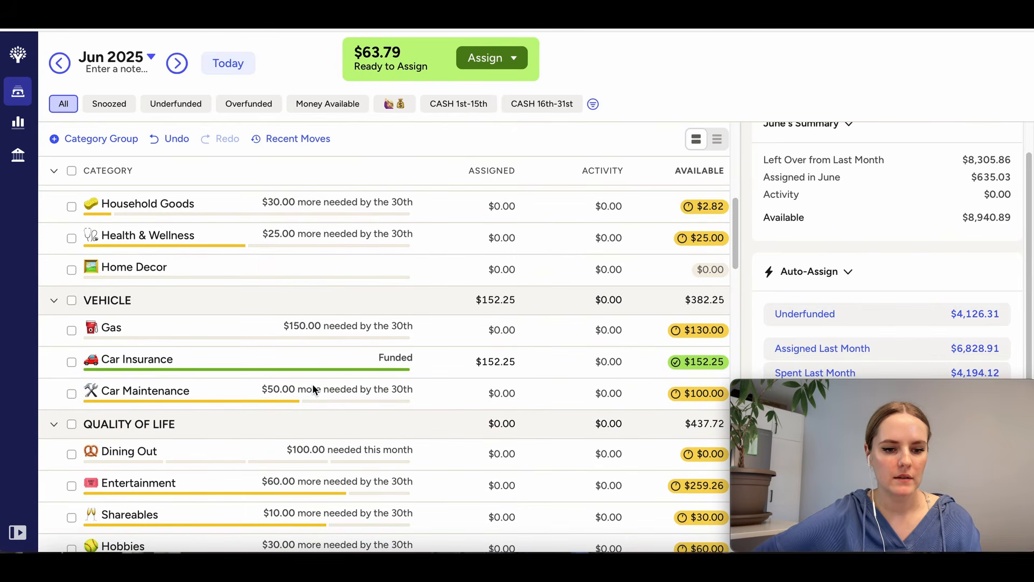
scroll(313, 388, down, 5)
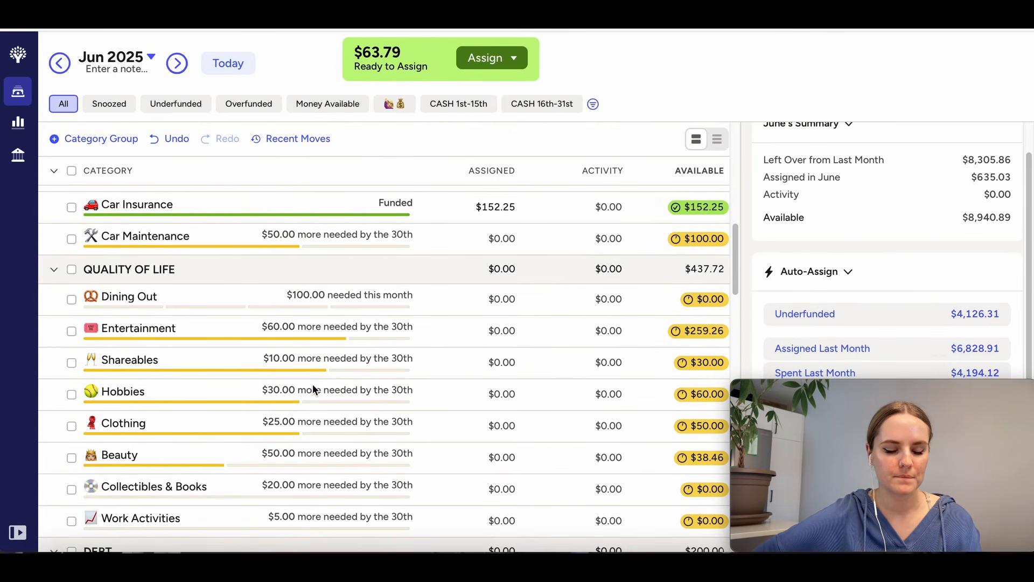
scroll(313, 383, down, 7)
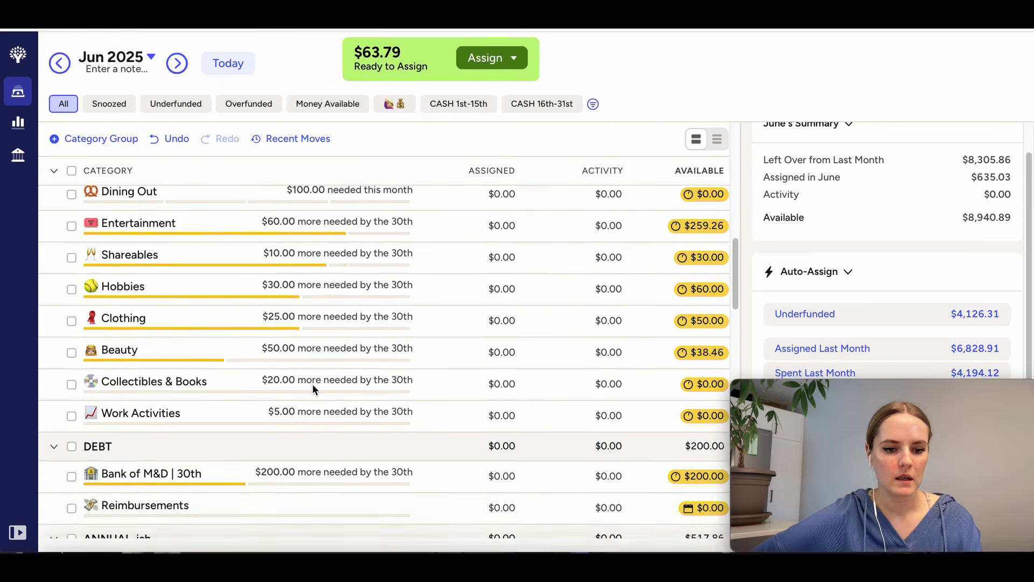
scroll(312, 388, down, 7)
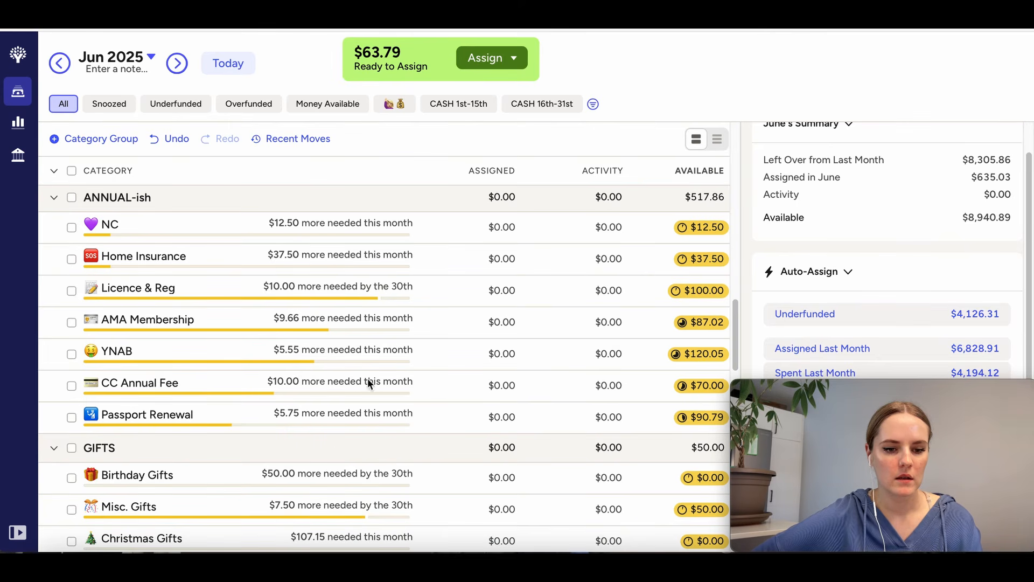
scroll(351, 413, down, 3)
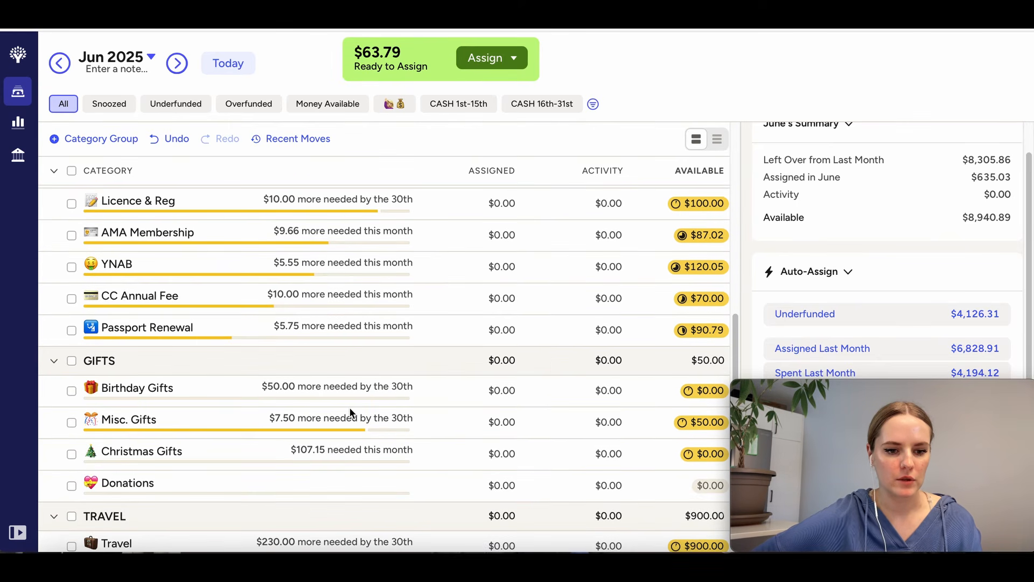
scroll(350, 413, down, 2)
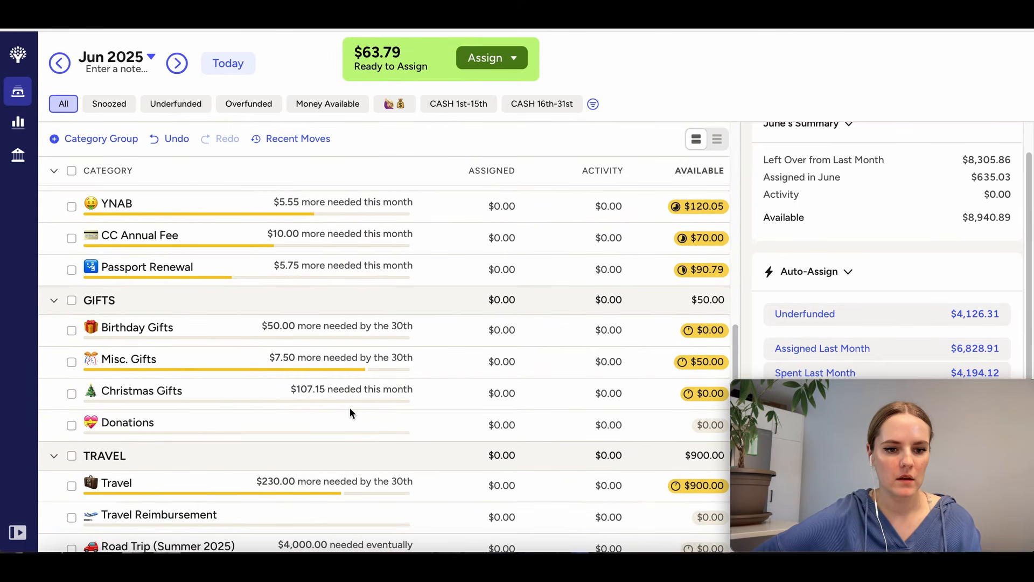
scroll(350, 412, down, 2)
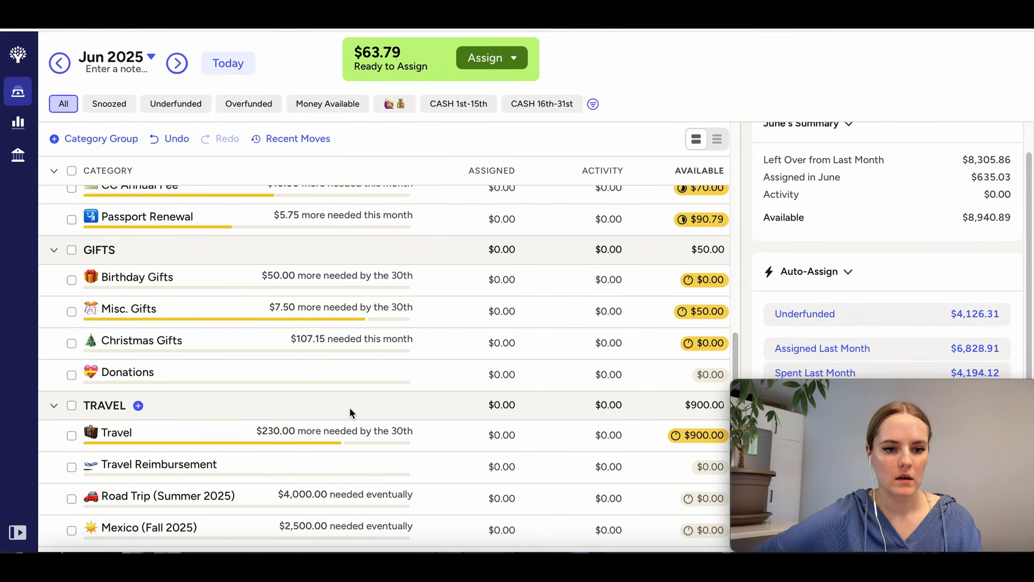
scroll(350, 413, down, 10)
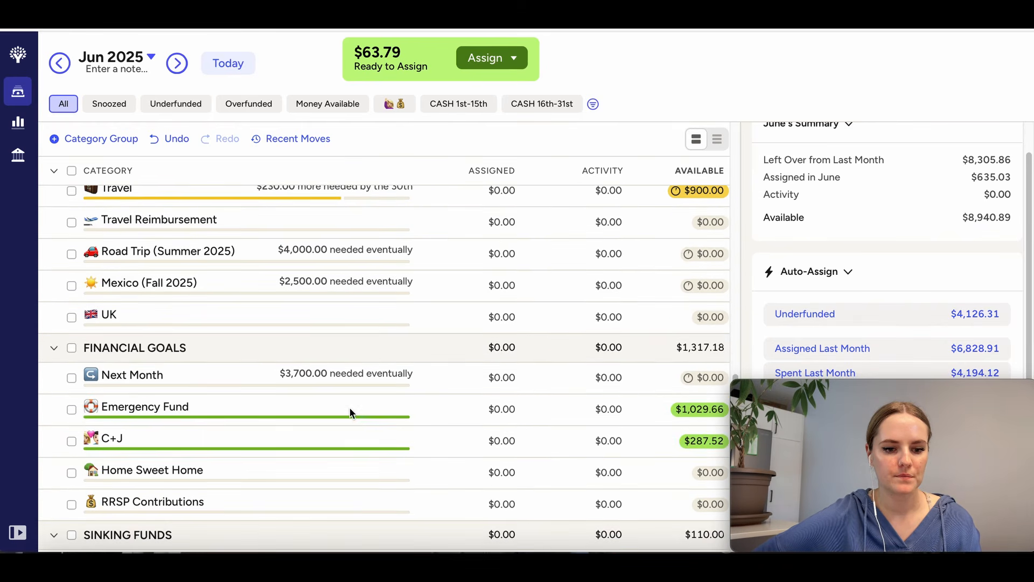
scroll(350, 413, down, 10)
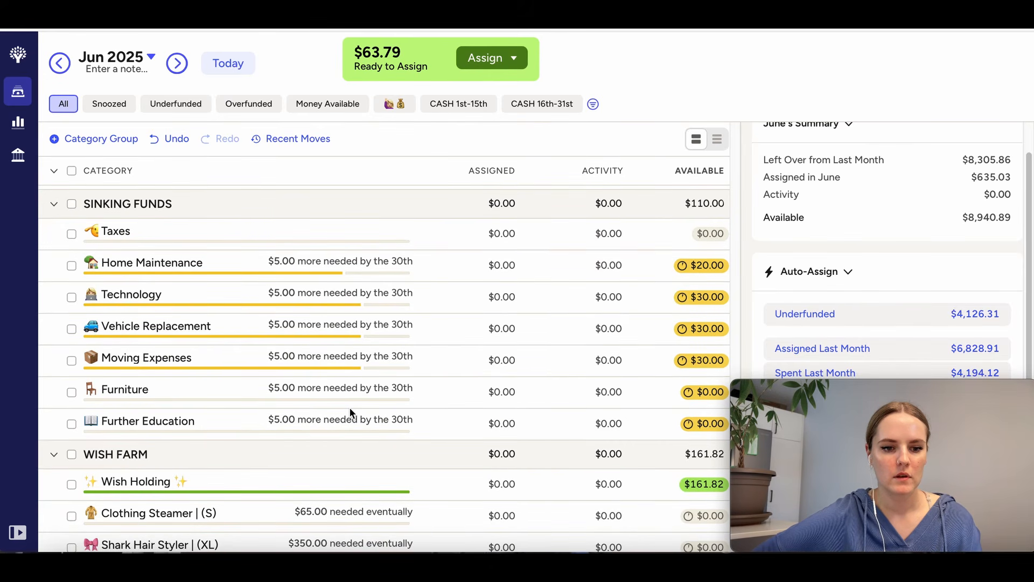
scroll(349, 406, down, 5)
Auto-assign the underfunded amounts to Toiletries and Household Goods in HOME | variable, $30.00 each.
scroll(351, 407, up, 20)
scroll(351, 408, down, 5)
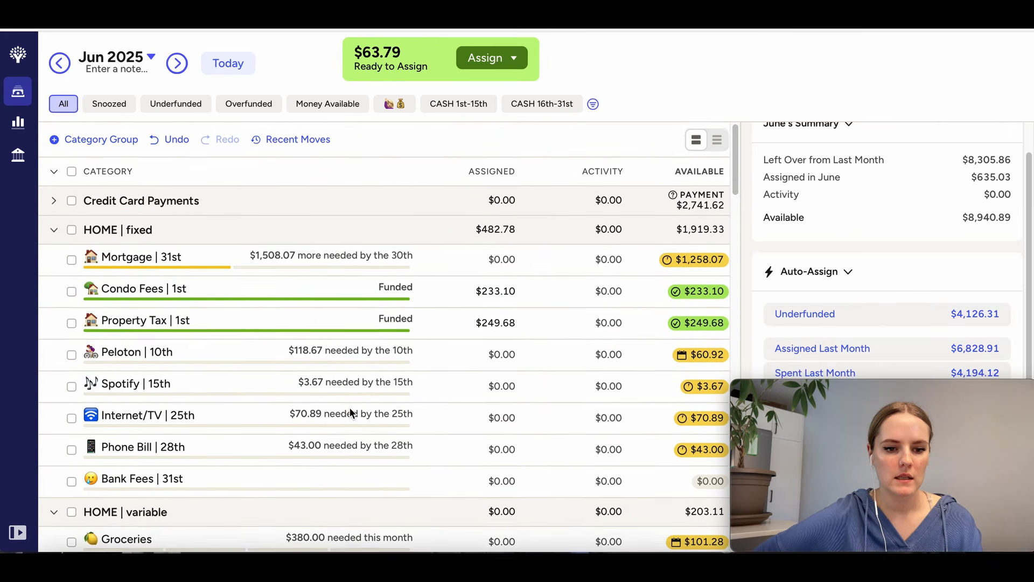
scroll(351, 410, down, 3)
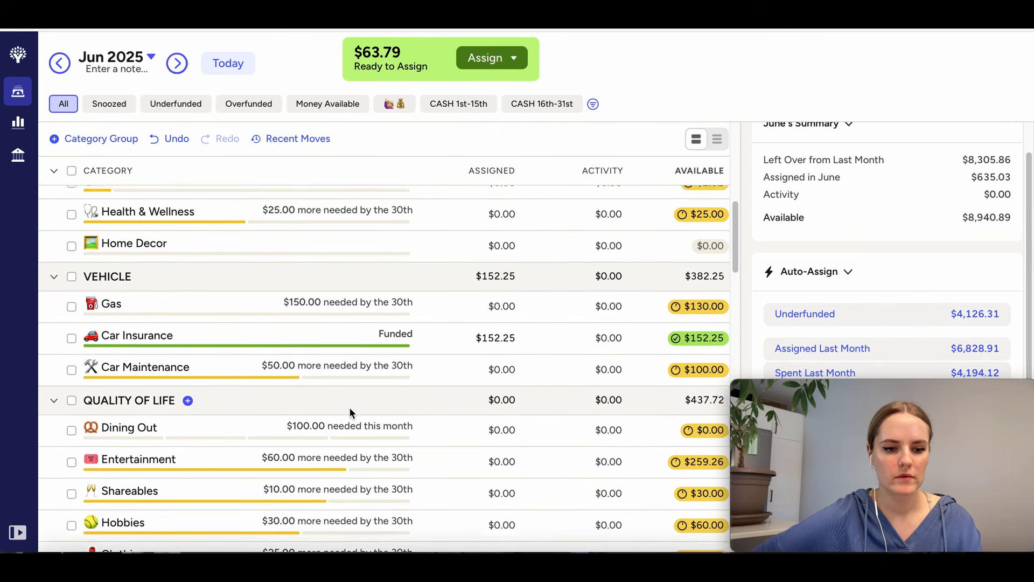
scroll(246, 333, up, 2)
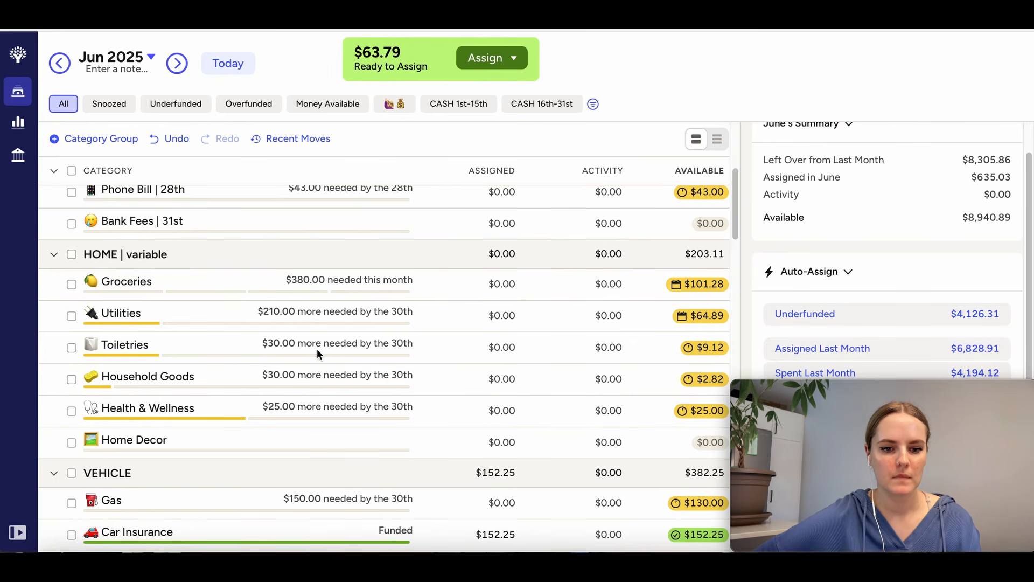
click(71, 348)
click(72, 379)
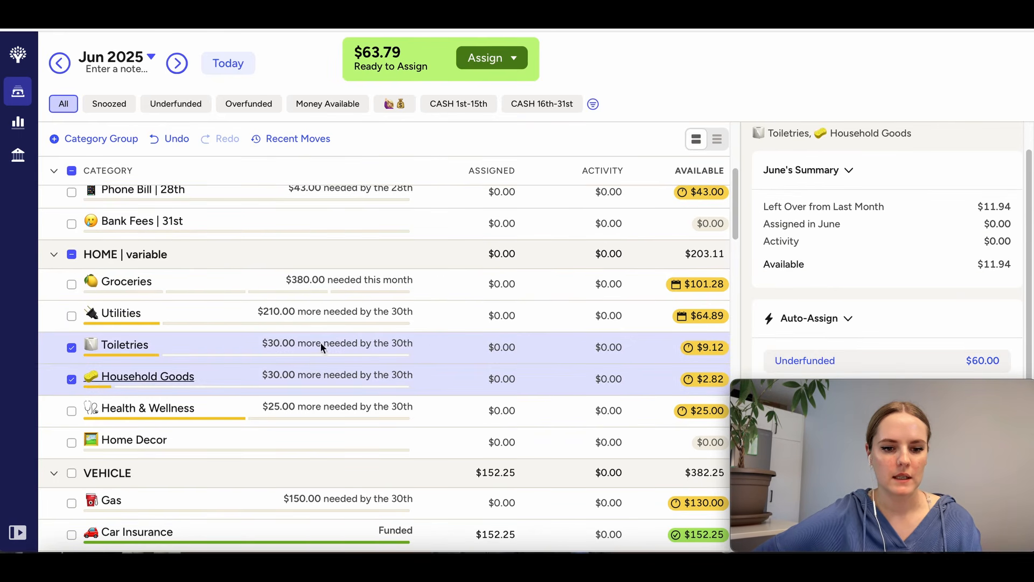
click(813, 323)
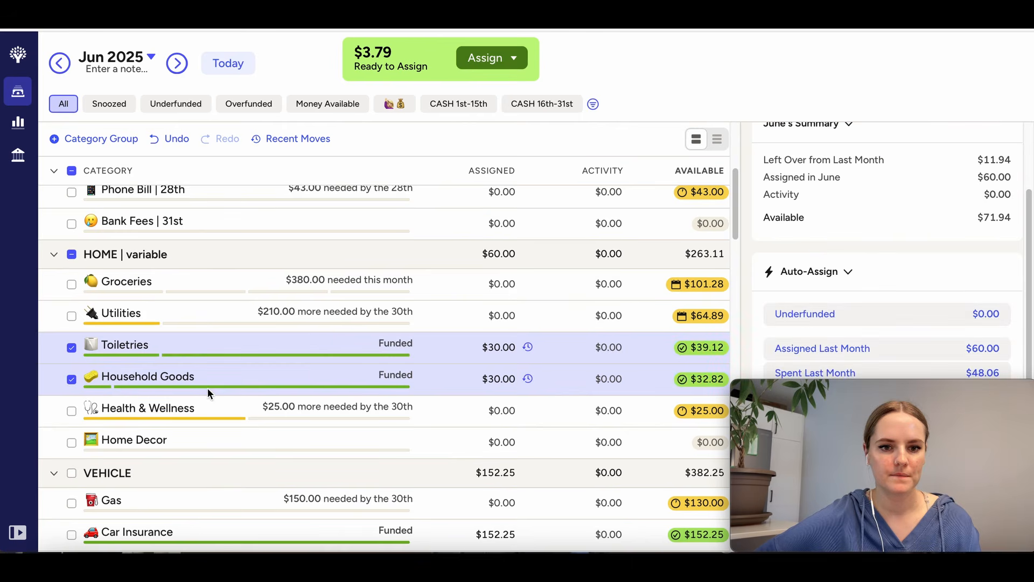
click(71, 253)
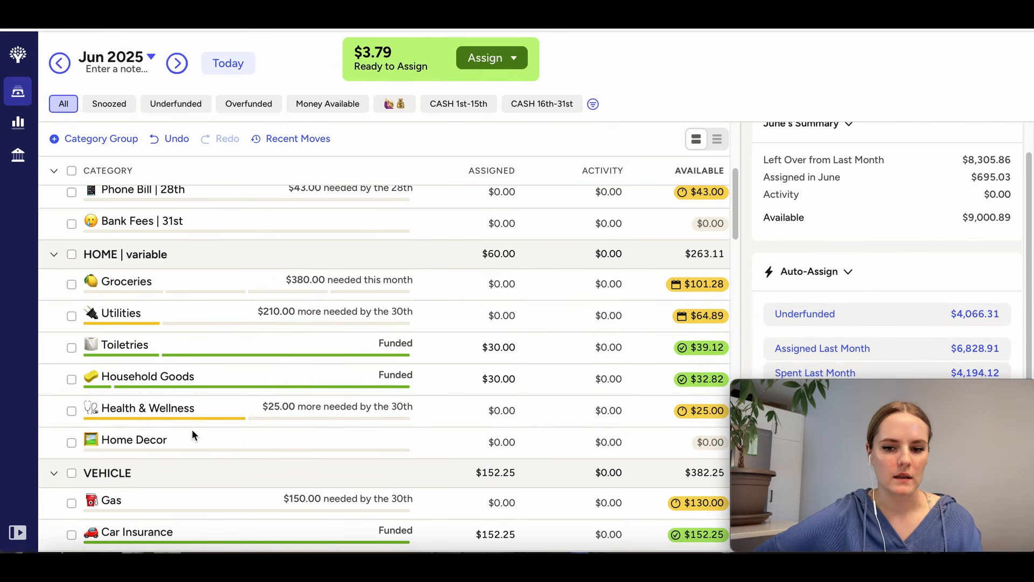
Assign $3.67 to the June 2025 Spotify category in HOME | fixed and return the plan to May 2025.
scroll(192, 429, down, 4)
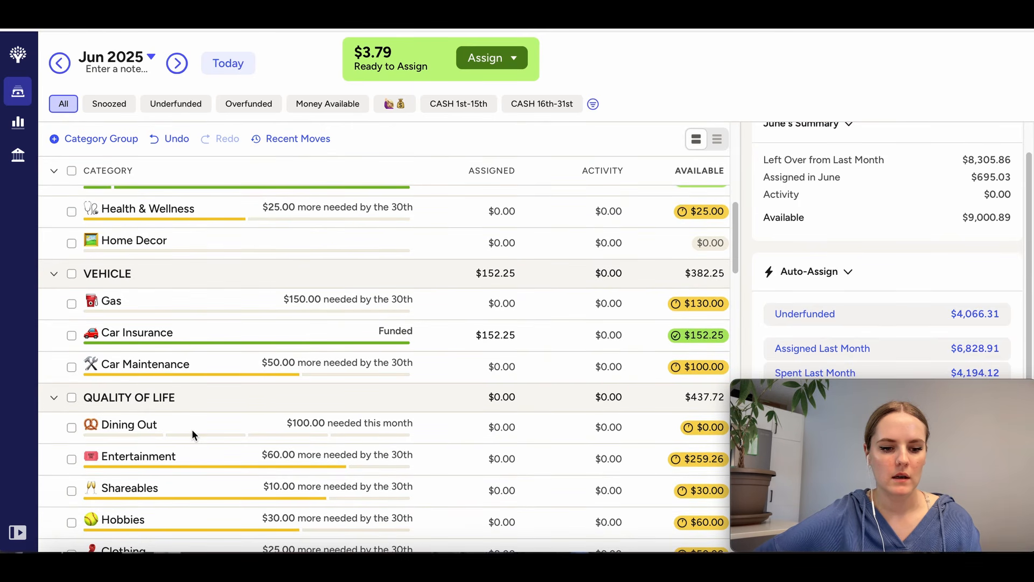
scroll(192, 429, down, 3)
scroll(191, 428, up, 1)
scroll(191, 429, up, 6)
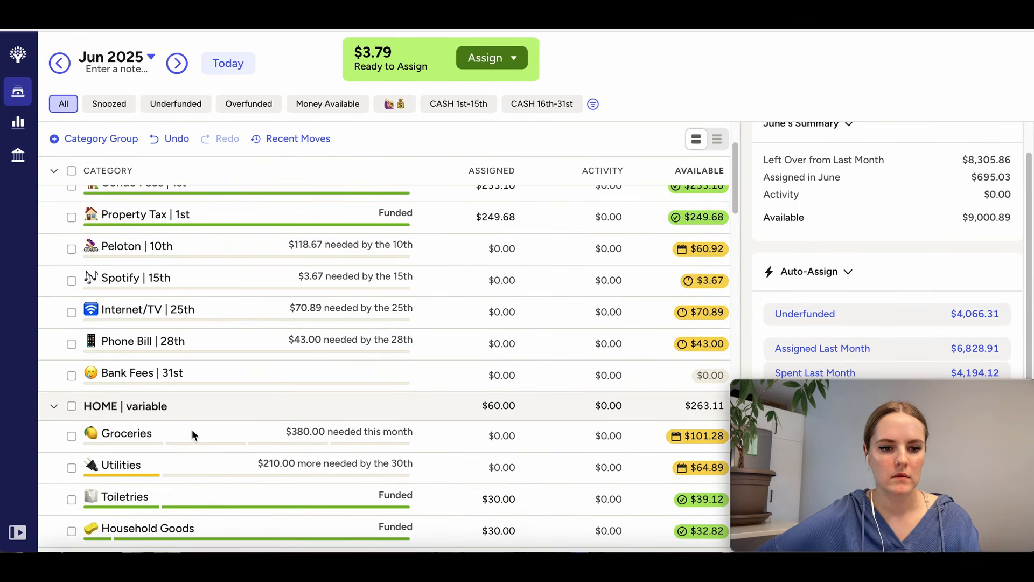
click(506, 386)
text(3.67)
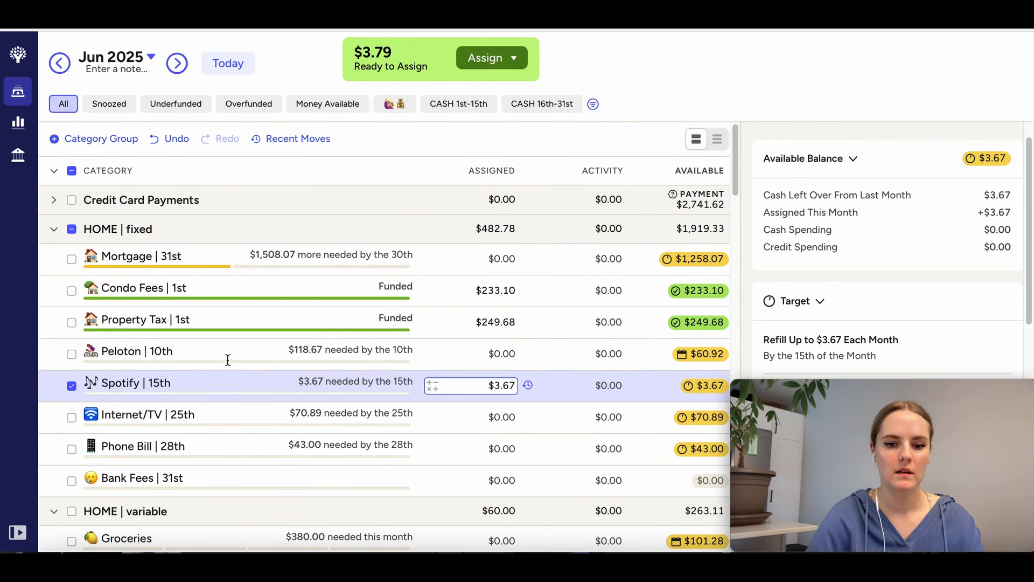
key(Return)
key(Escape)
scroll(249, 442, down, 1)
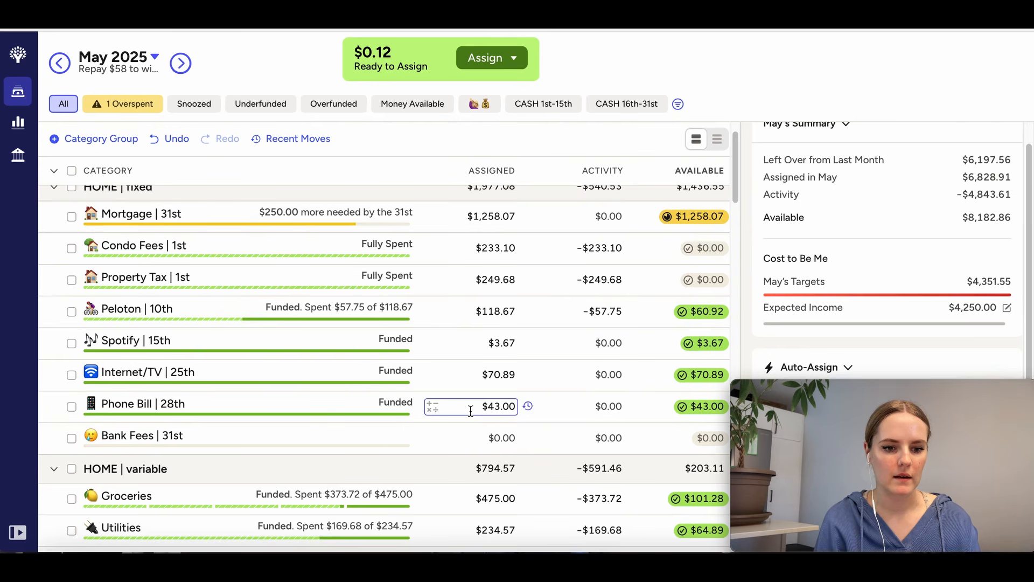
Assign the last $0.12 to the May 2025 Clothing Steamer category in WISH FARM and deselect the category.
scroll(471, 411, down, 10)
scroll(470, 412, up, 3)
click(471, 411)
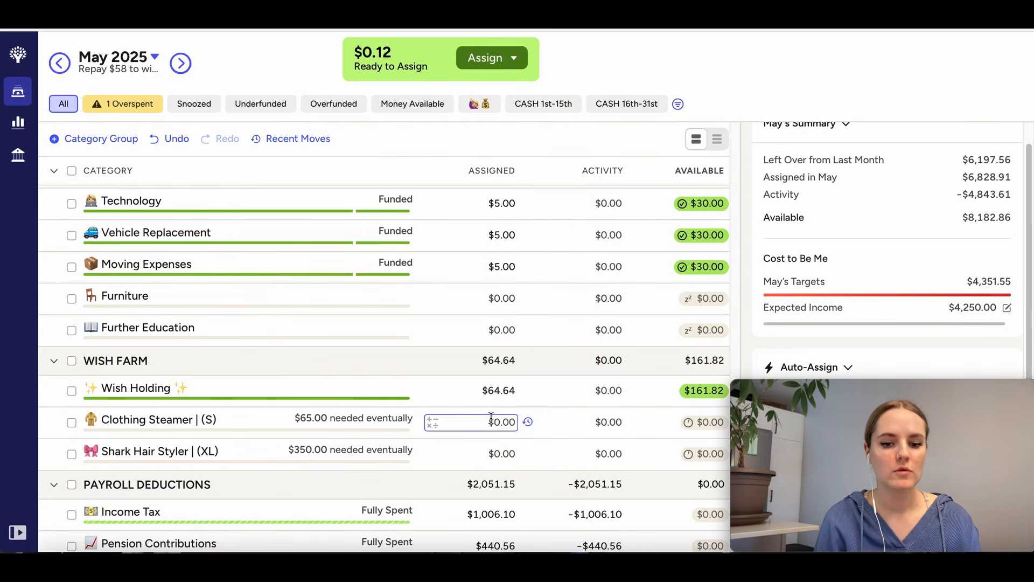
key(BackSpace)
text(.12)
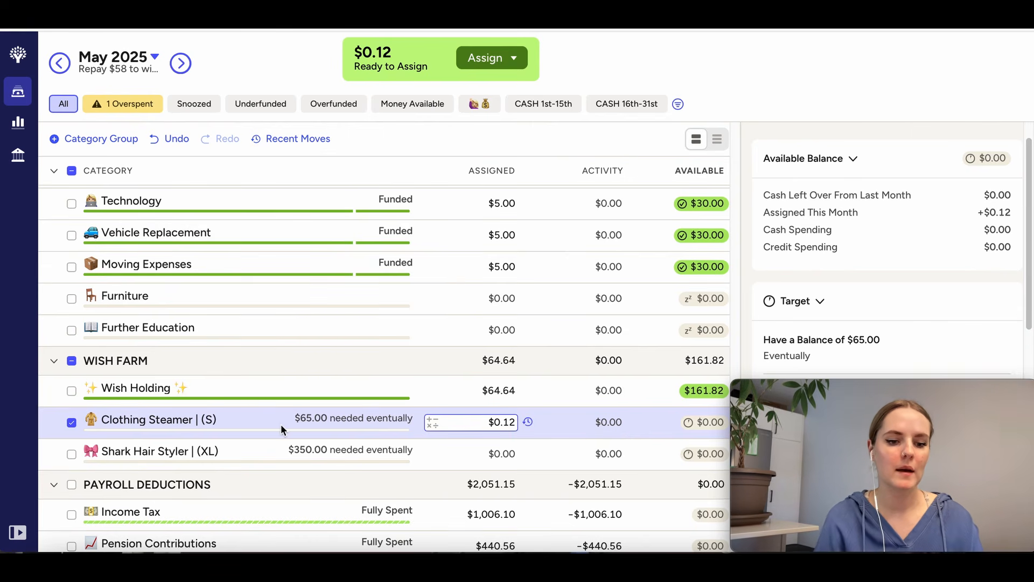
key(Return)
click(72, 424)
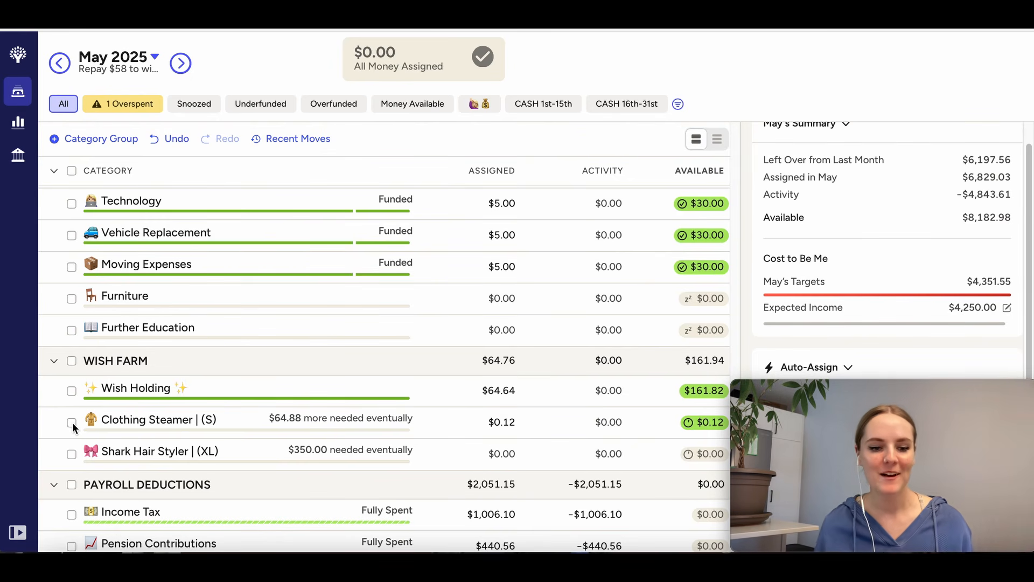
click(499, 422)
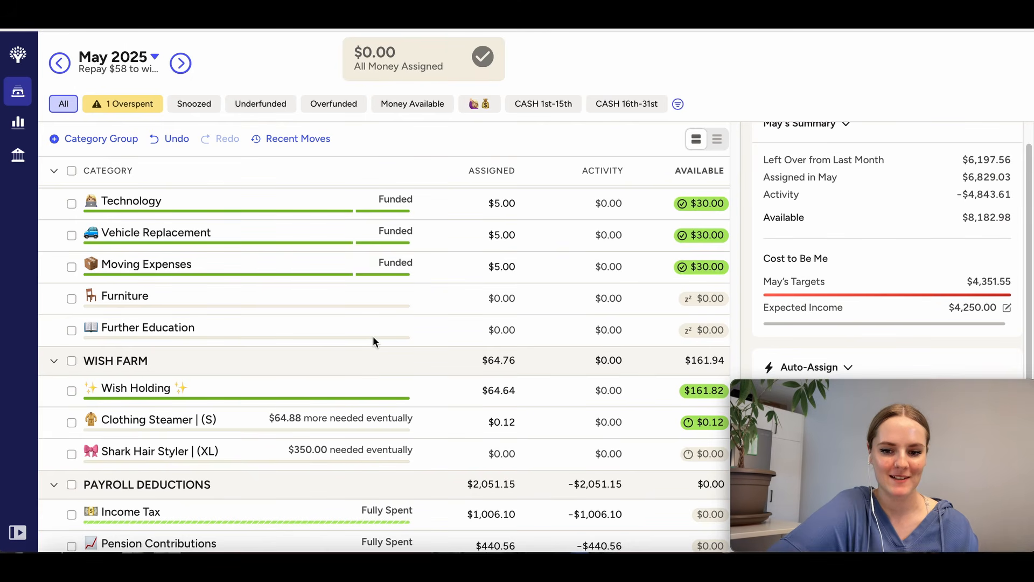
Review the funding status of the May 2025 categories across all groups between Credit Card Payments and WISH FARM.
scroll(373, 335, up, 10)
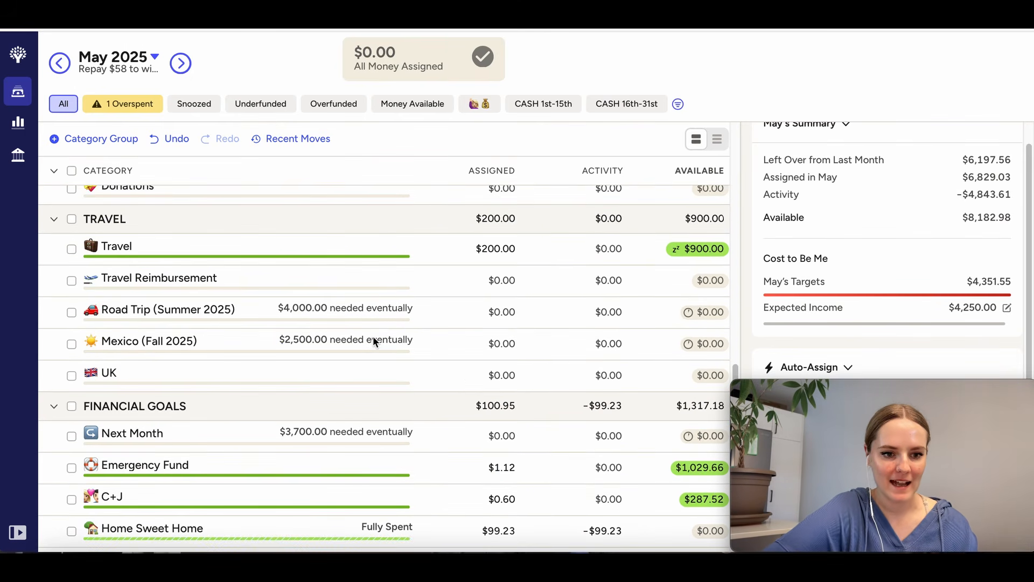
scroll(374, 341, up, 5)
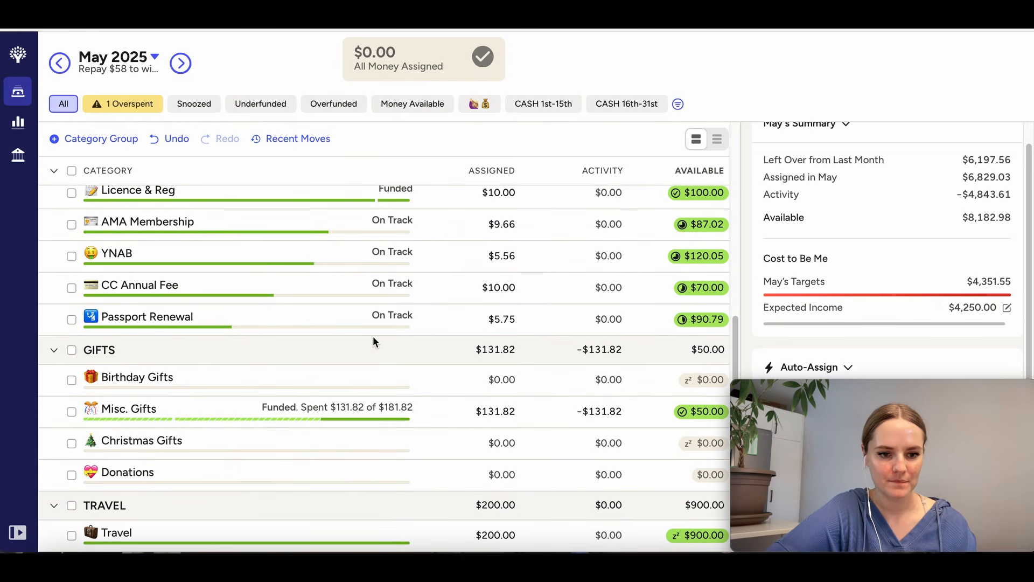
scroll(374, 341, up, 6)
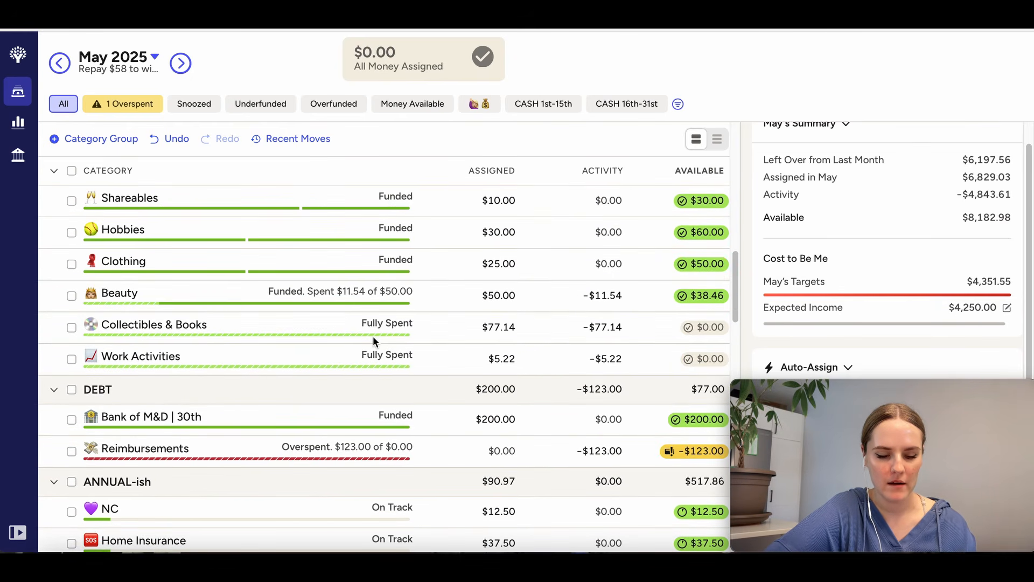
scroll(373, 335, up, 2)
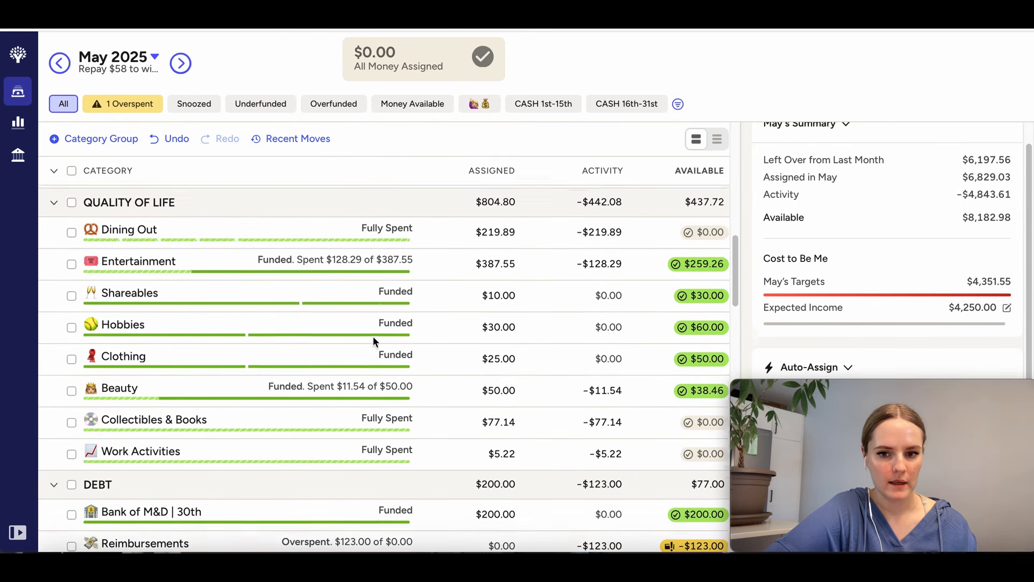
scroll(374, 336, up, 5)
scroll(373, 335, up, 5)
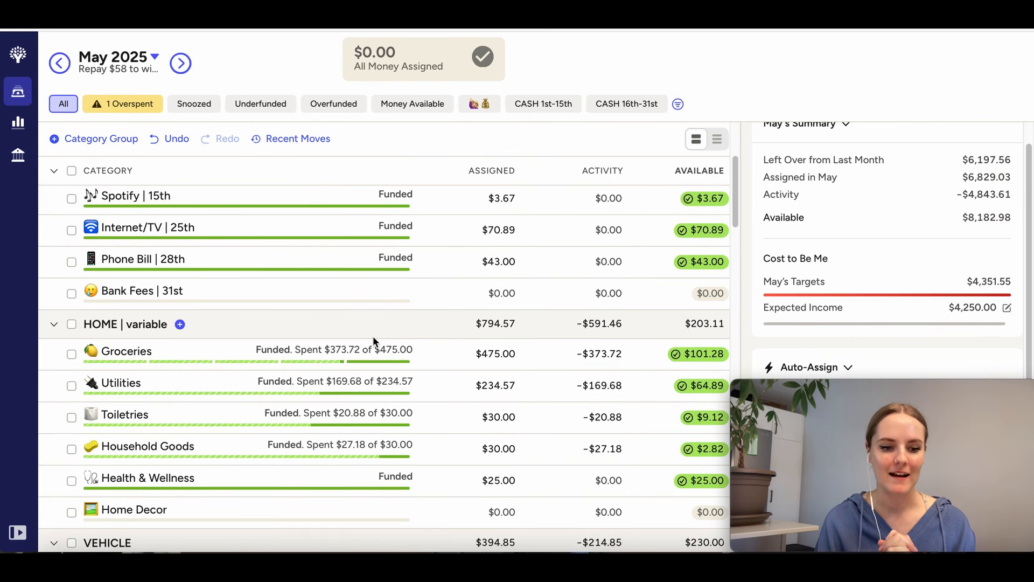
scroll(373, 338, up, 4)
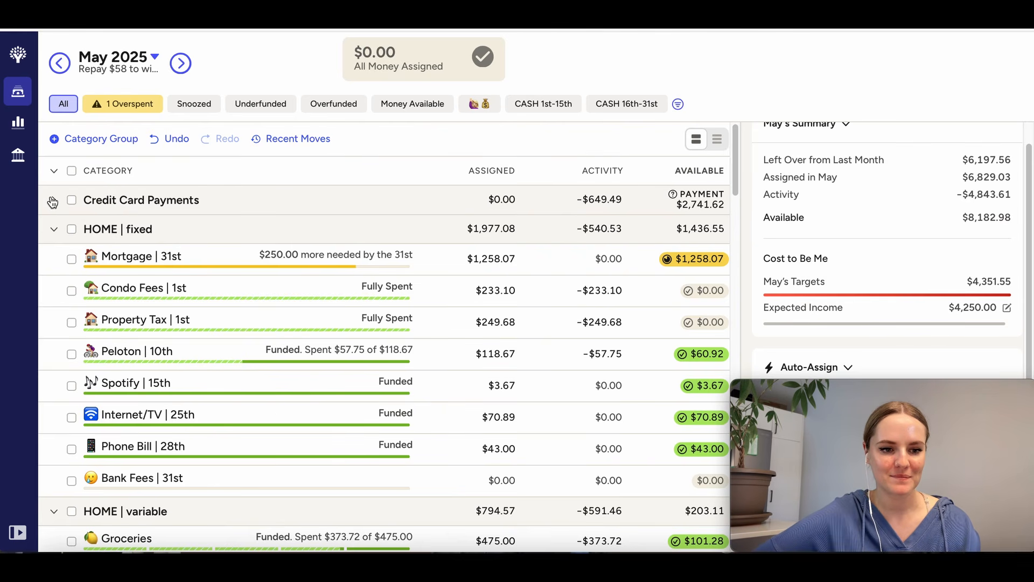
scroll(234, 296, down, 10)
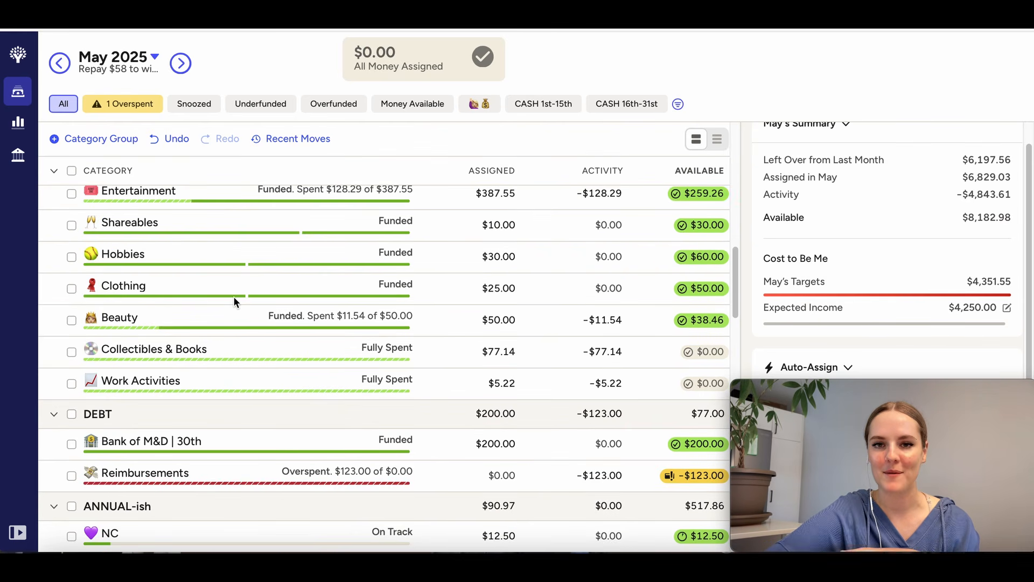
scroll(233, 297, down, 12)
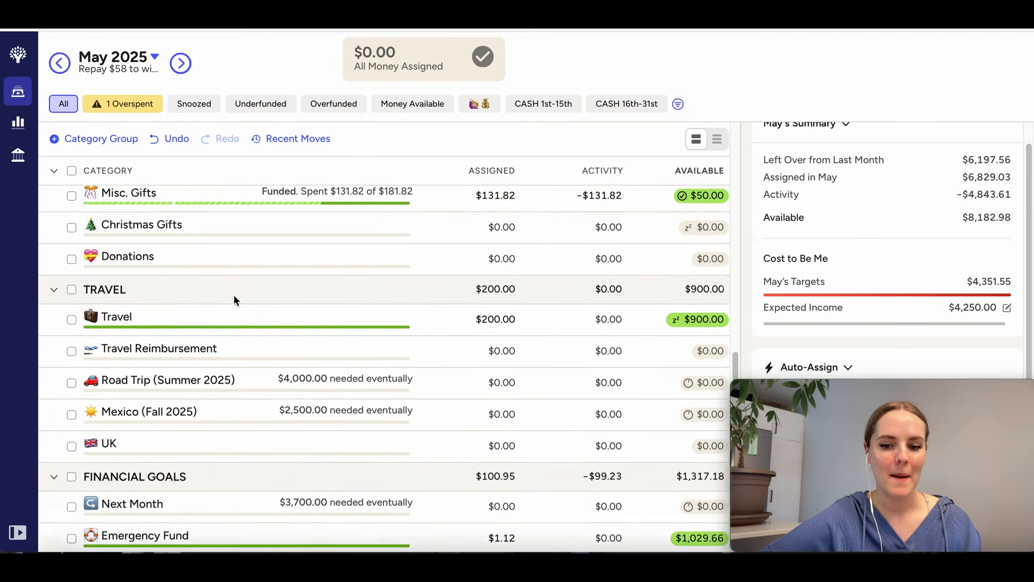
scroll(234, 295, down, 5)
scroll(235, 310, up, 20)
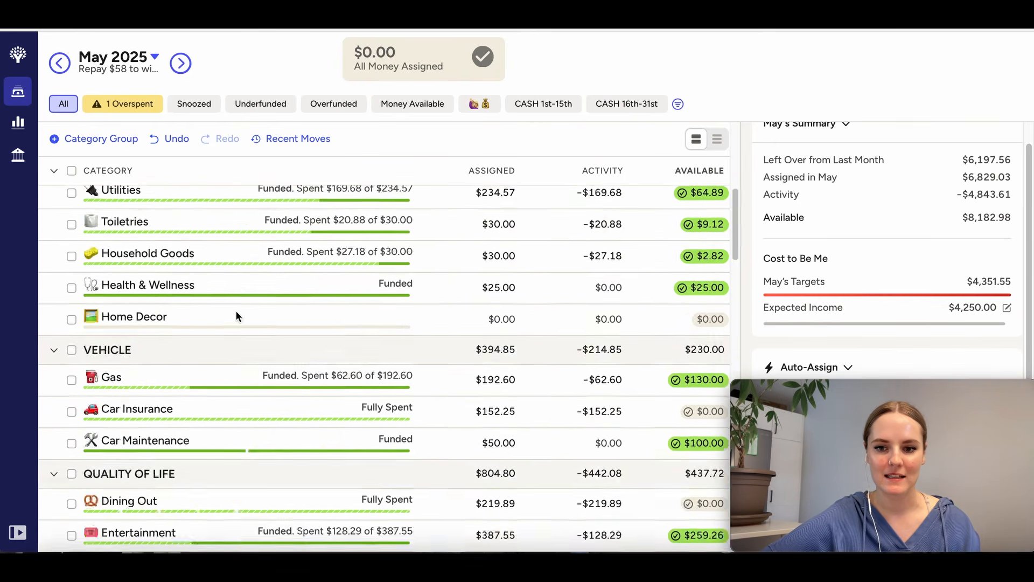